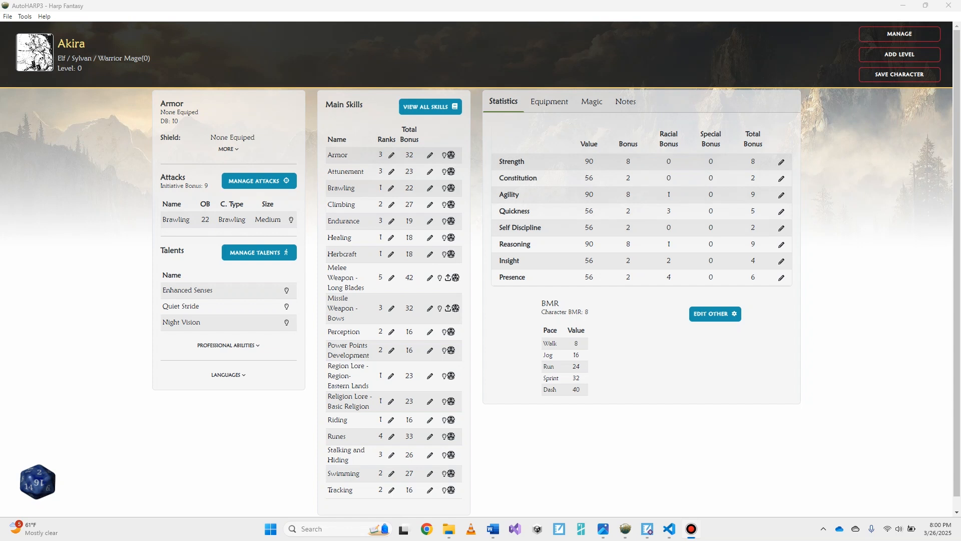
Step: Check the picture setting in the character's traits and its image file chooser, without picking an image
click(887, 33)
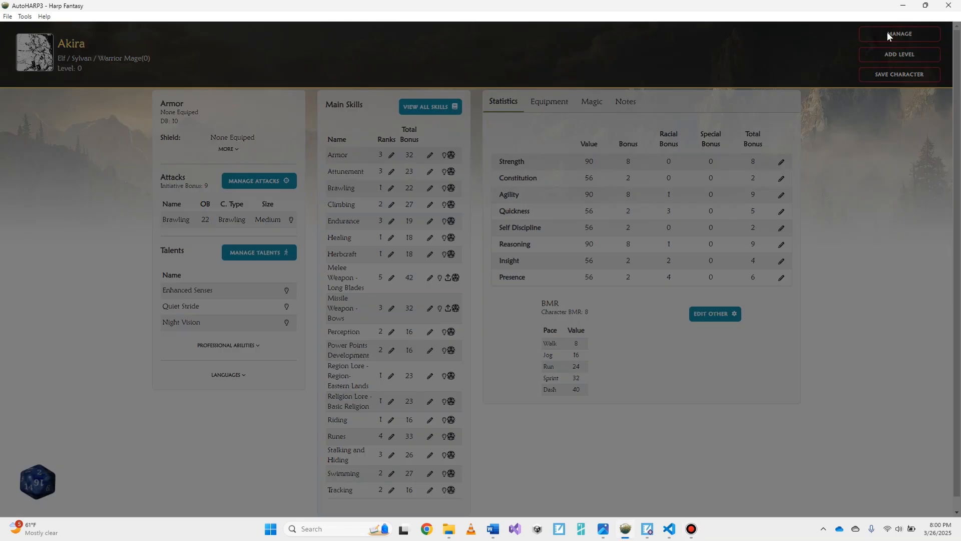
scroll(586, 444, down, 3)
scroll(581, 443, down, 6)
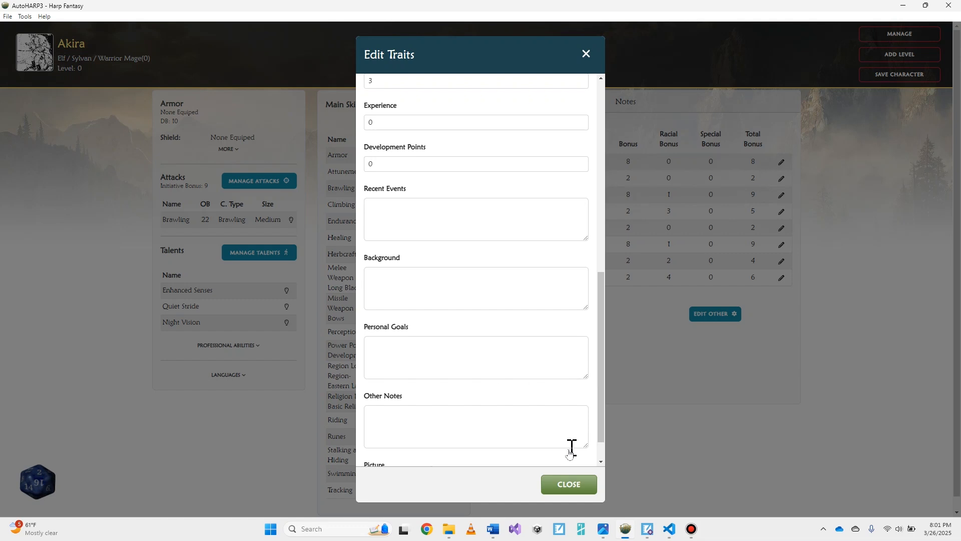
click(557, 448)
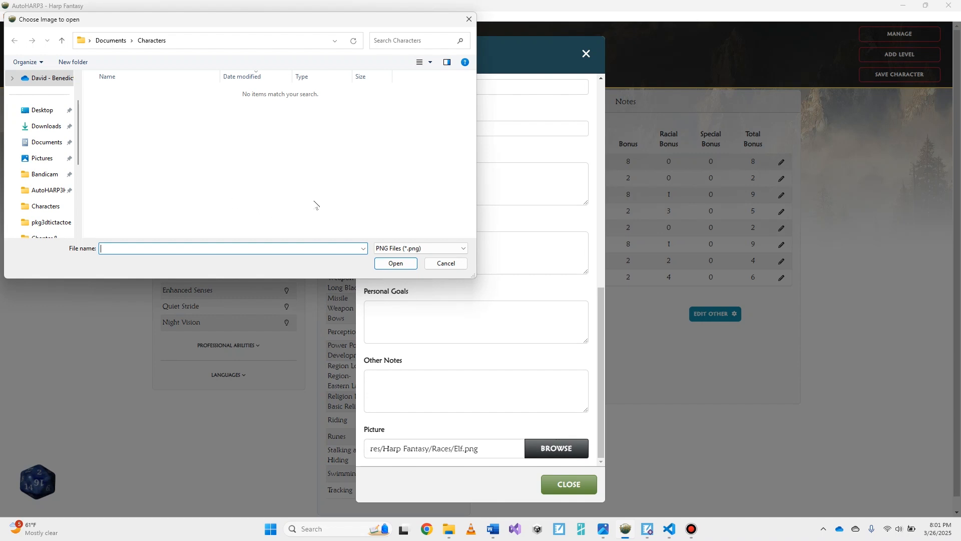
click(447, 263)
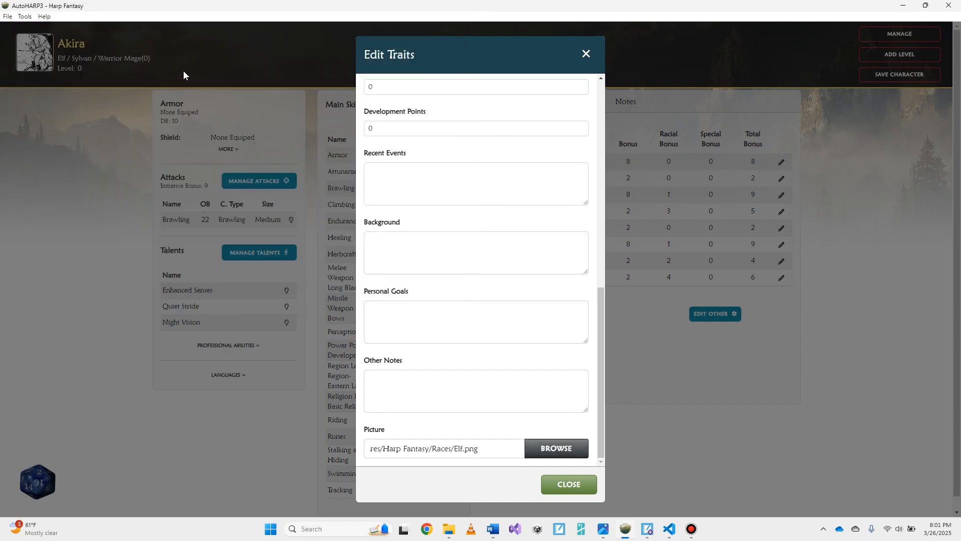
click(583, 55)
Step: Try changing the character name to "Akira t" in the traits
double_click(69, 44)
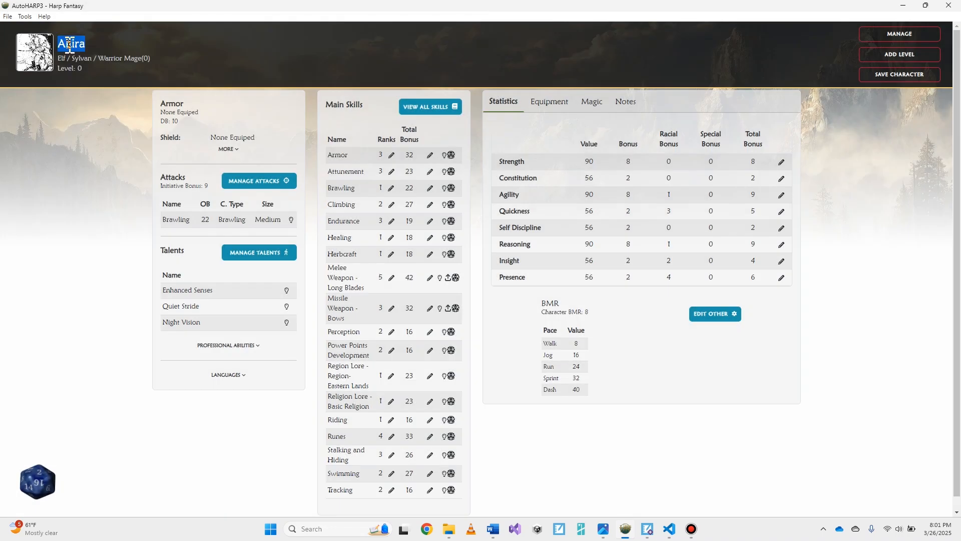
click(899, 35)
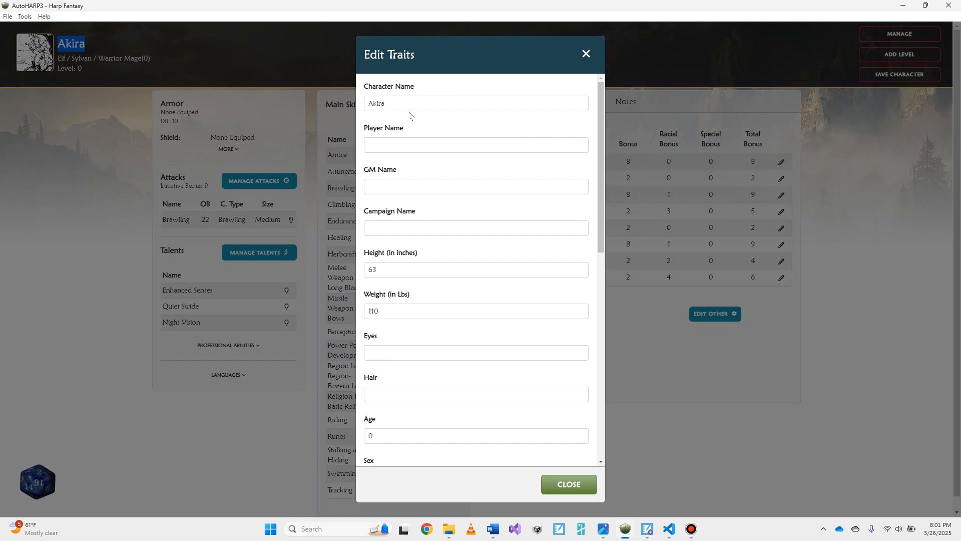
click(399, 102)
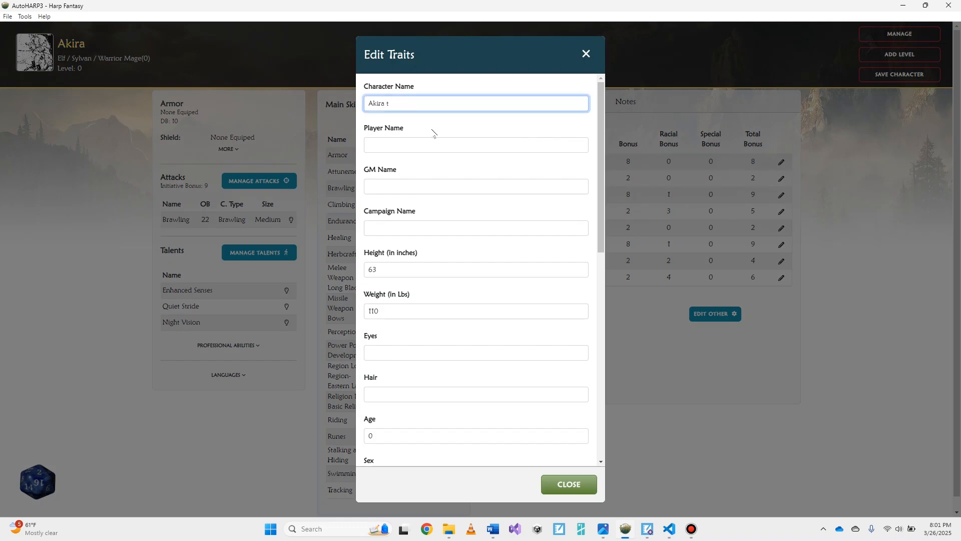
click(569, 484)
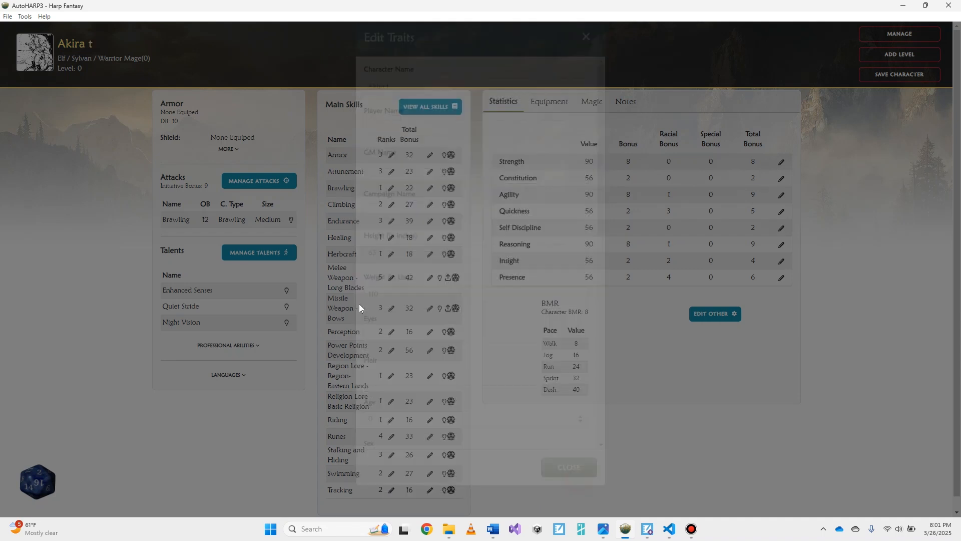
Step: Restore the character name to "Akira" and close the traits
click(889, 34)
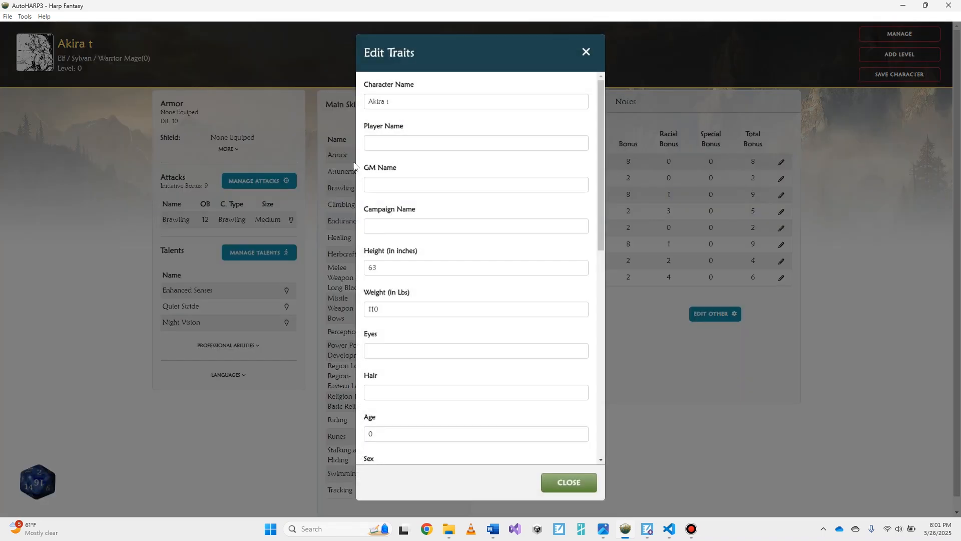
click(436, 106)
key(BackSpace)
click(576, 485)
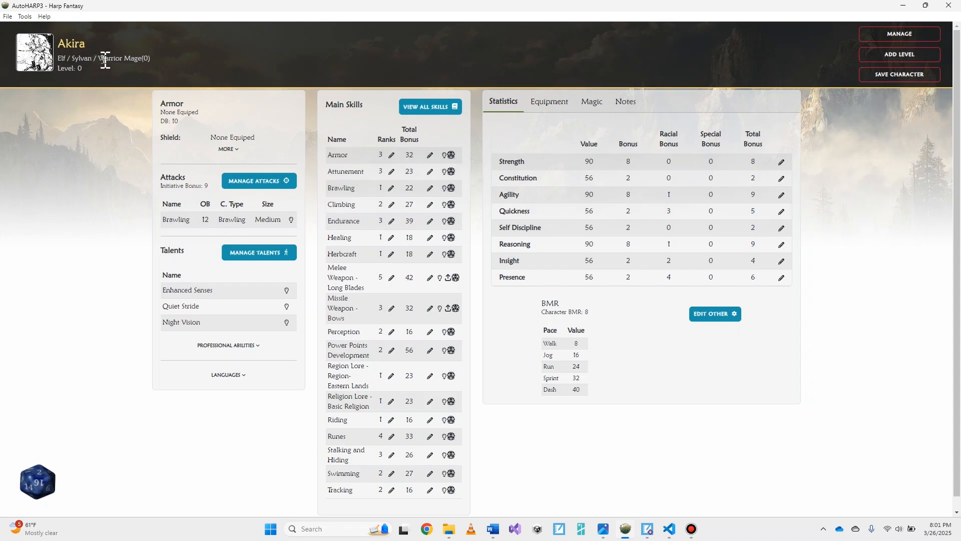
Step: Reopen the character's traits, go through the player, GM, campaign and height fields, and set the weight to 180 lbs
double_click(146, 59)
click(898, 35)
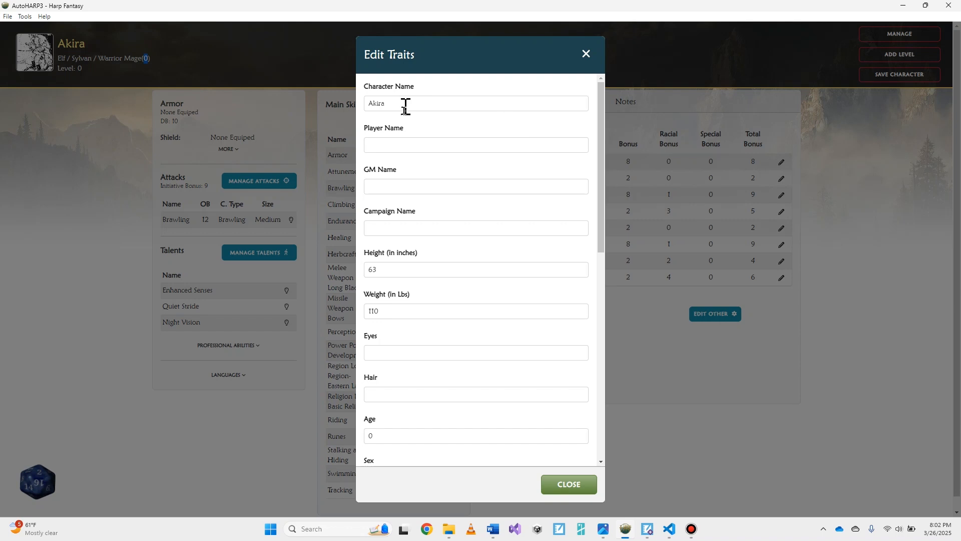
click(401, 143)
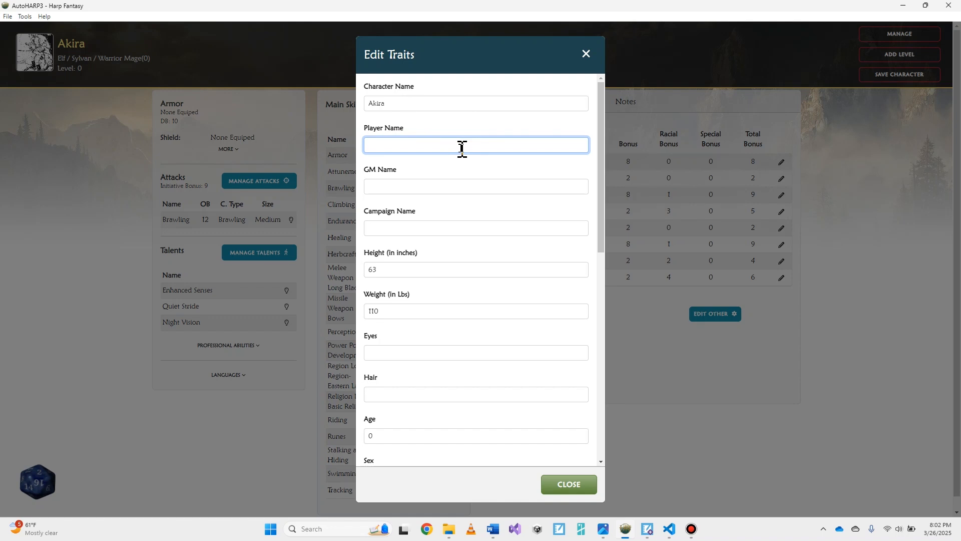
click(417, 190)
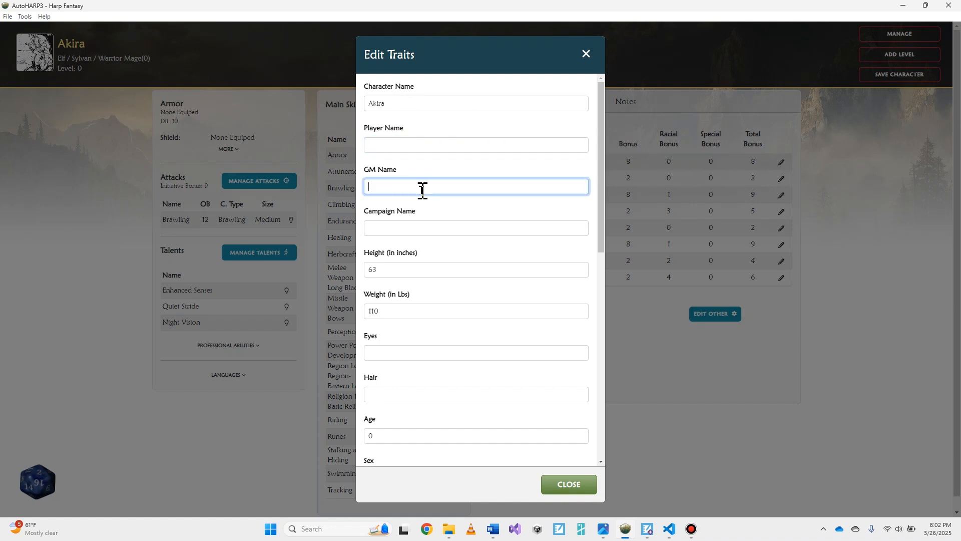
click(437, 227)
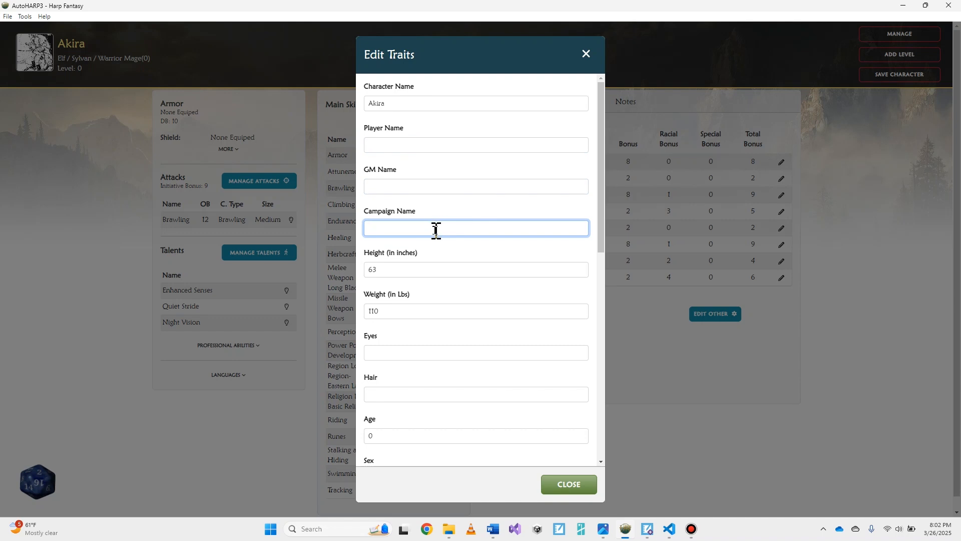
click(443, 270)
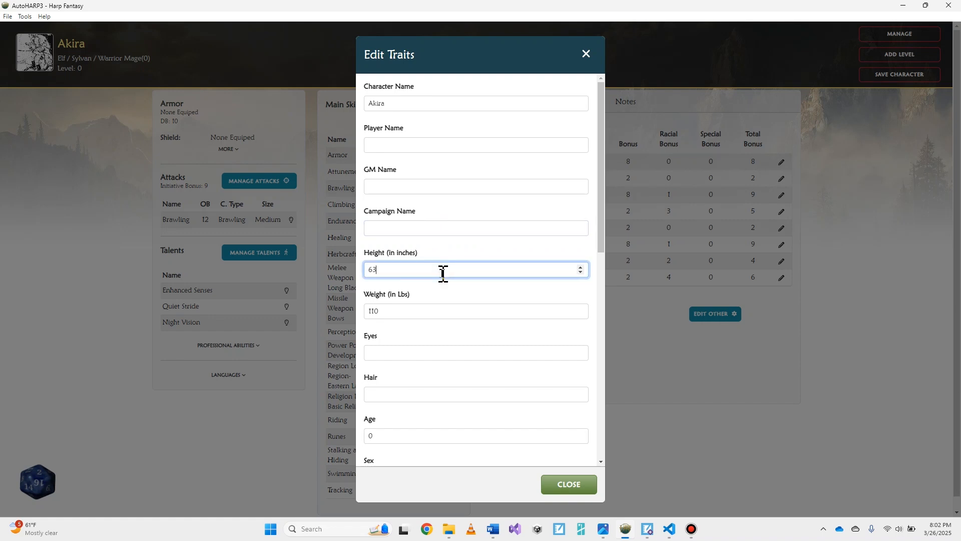
click(413, 310)
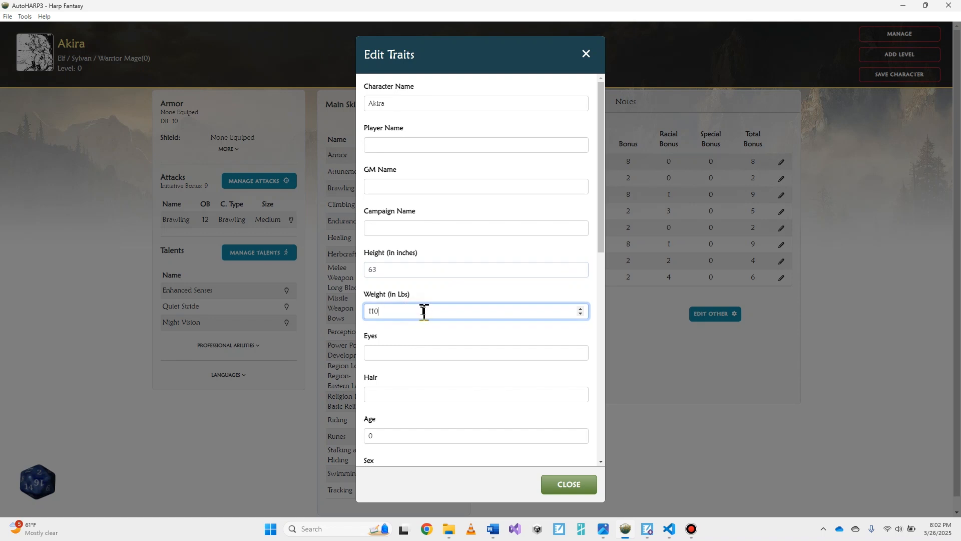
double_click(384, 312)
text(180)
Step: Enter Blue as the character's eye colour and Blonde as the hair colour
click(596, 276)
scroll(590, 283, down, 2)
click(502, 252)
text(Blue)
key(Tab)
text(Blonde)
key(Tab)
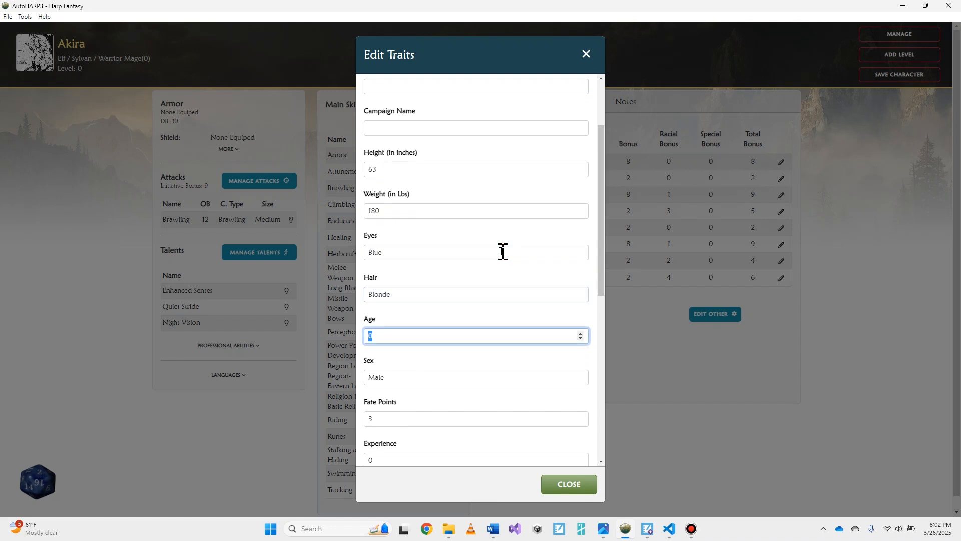
Step: Set the character's age to 120
key(BackSpace)
text(0120)
key(Tab)
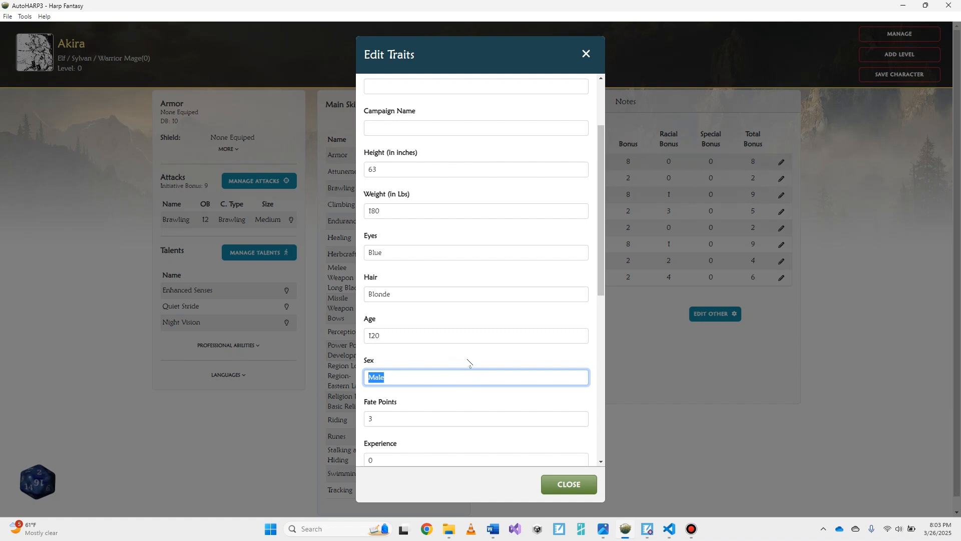
Step: Look over the remaining traits from experience to picture, close the traits, and save the character
scroll(469, 365, down, 3)
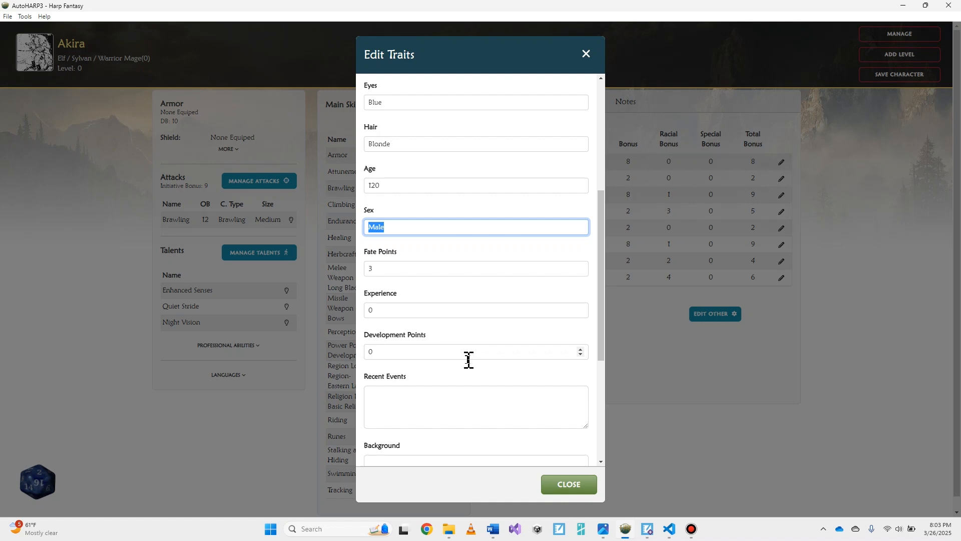
click(475, 310)
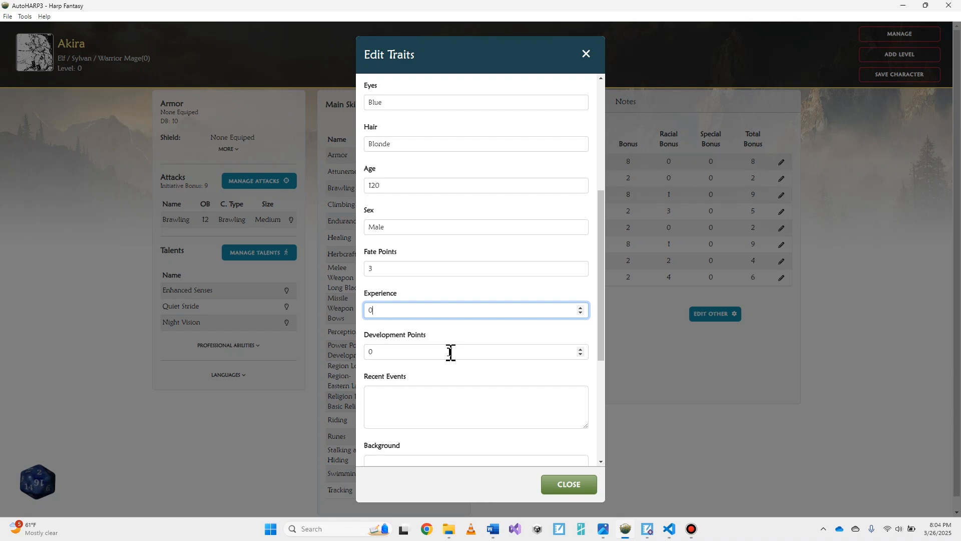
drag(451, 353, 364, 356)
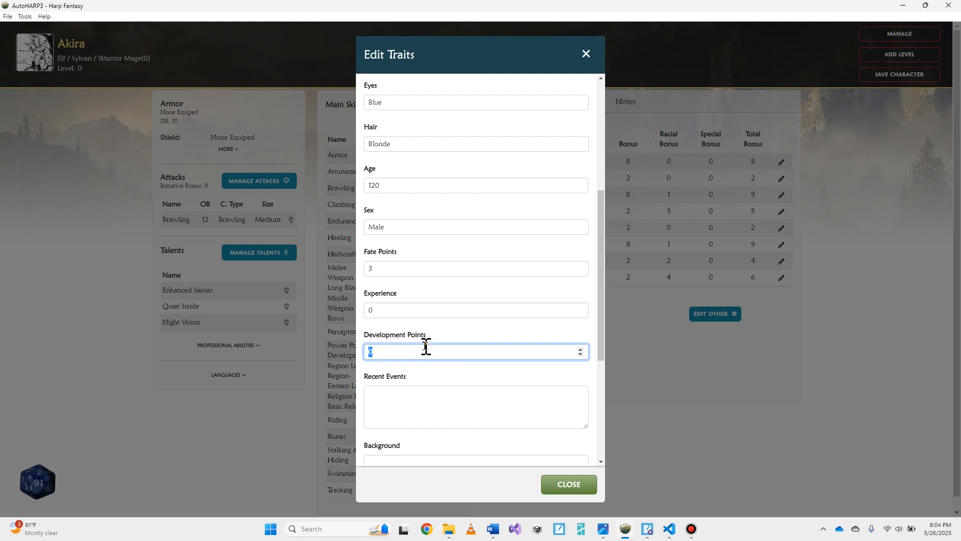
scroll(473, 356, down, 5)
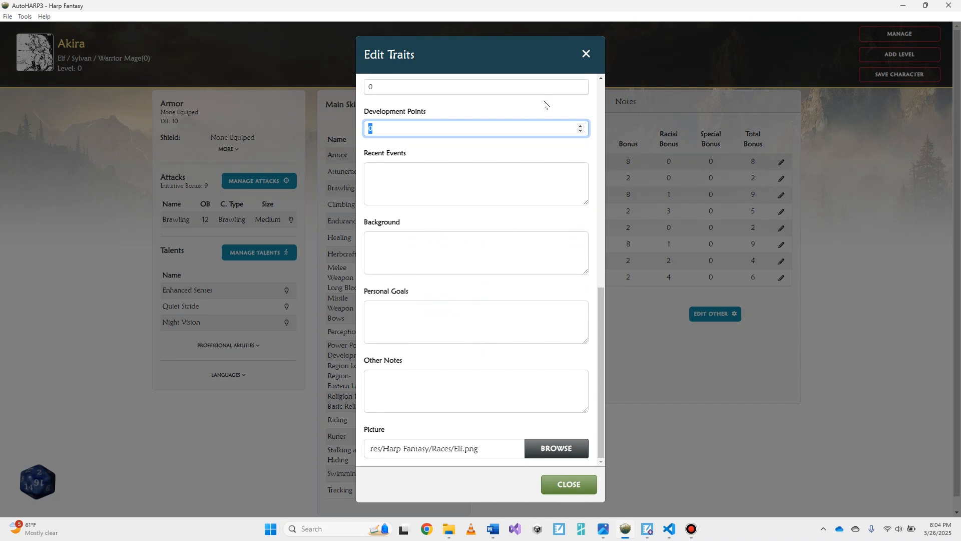
click(584, 482)
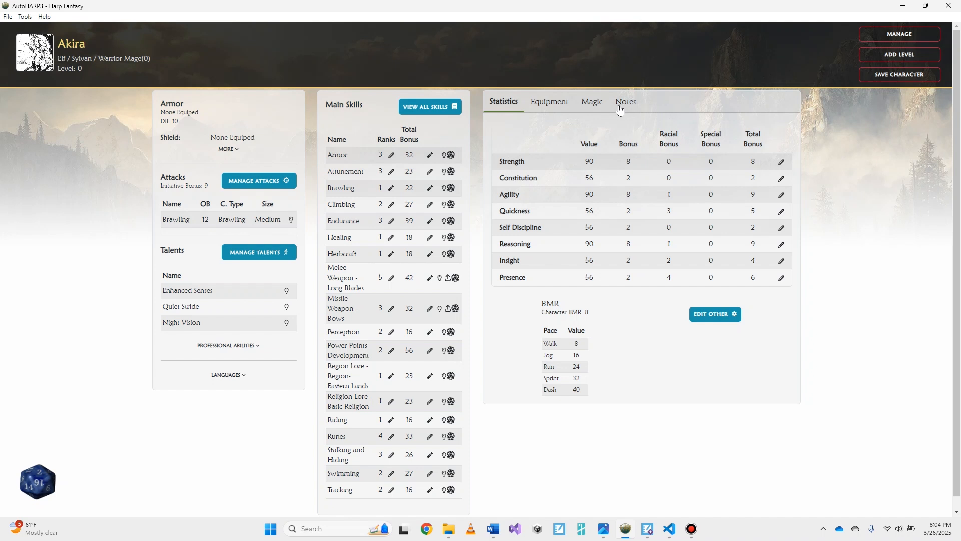
click(906, 77)
Step: Open item management for the character's equipment and begin adding a new item
triple_click(173, 112)
click(561, 105)
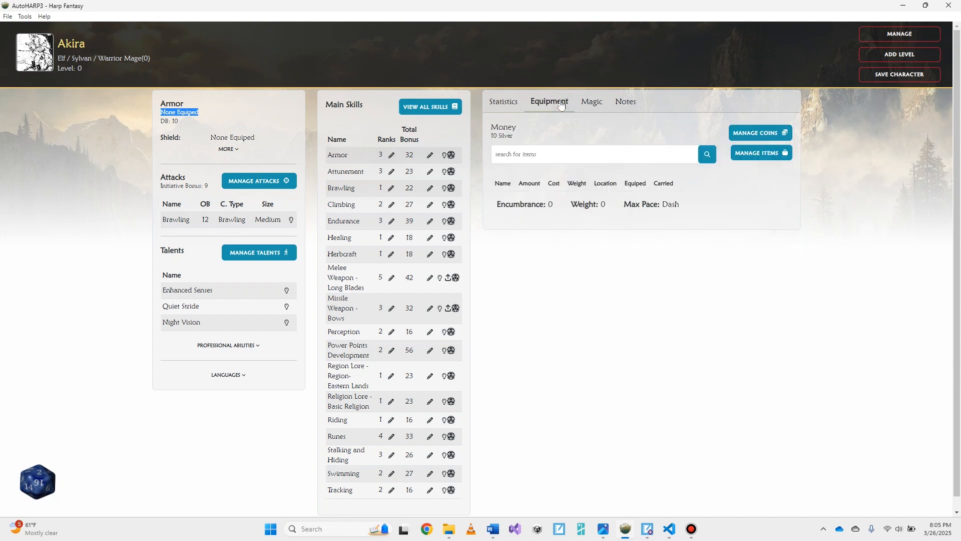
click(750, 156)
click(80, 31)
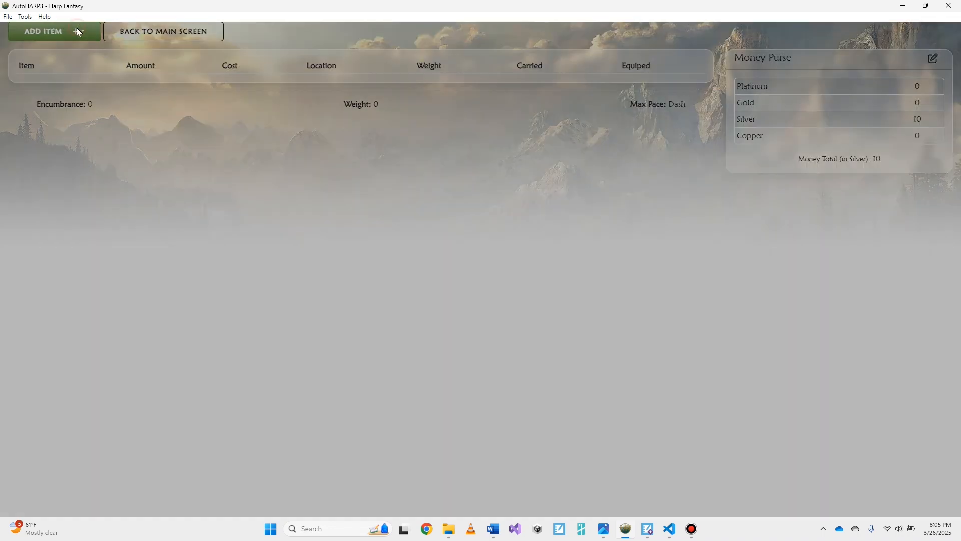
Step: Set the new item's category to Full Sets of Armor and choose Rigid Leather Armor as the item
click(470, 199)
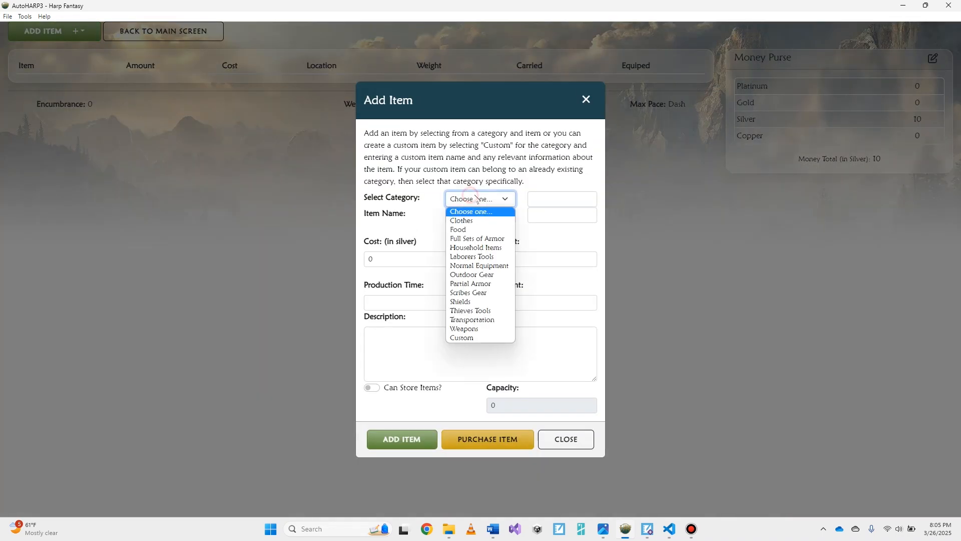
click(475, 234)
click(486, 153)
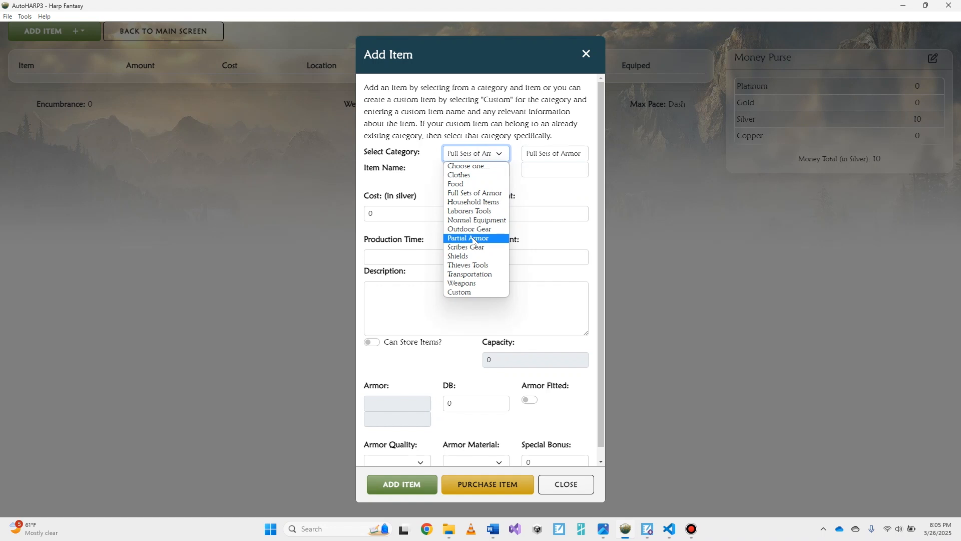
click(479, 193)
click(482, 172)
click(484, 219)
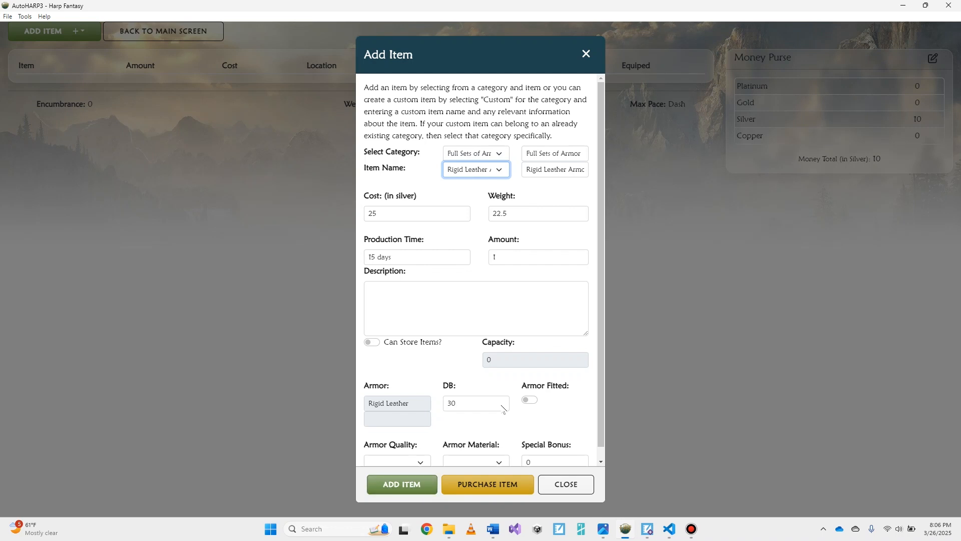
Step: Mark the rigid leather armor as fitted and add it to the inventory without purchasing it
scroll(502, 403, down, 1)
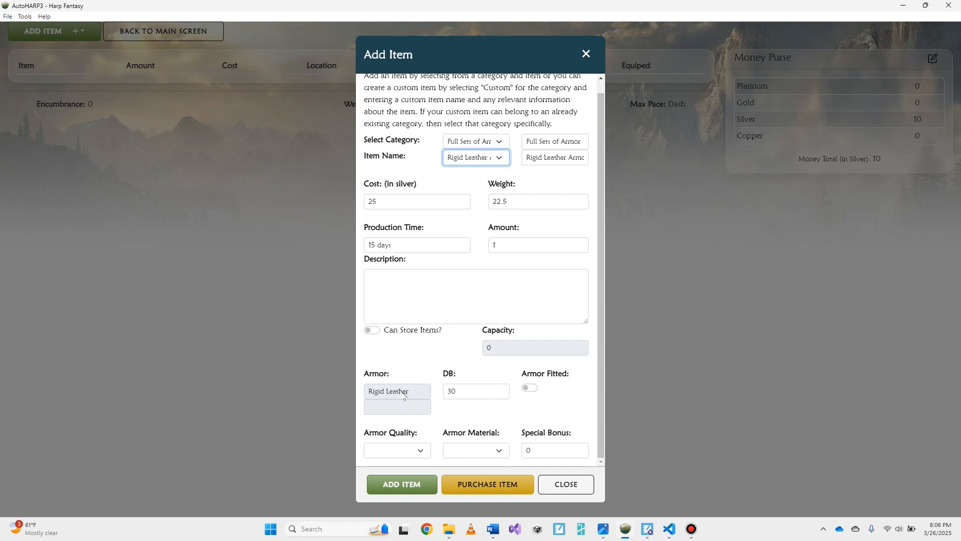
drag(466, 391, 446, 388)
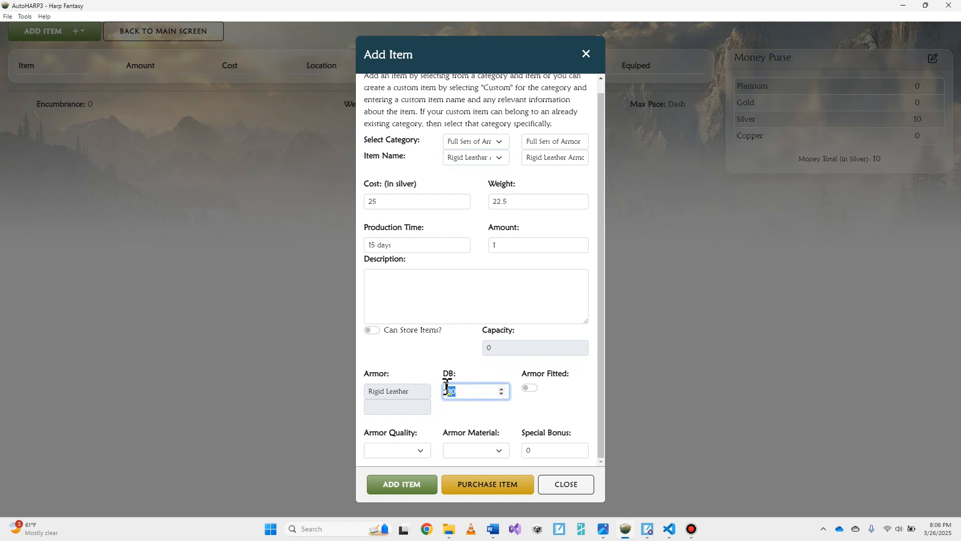
click(529, 389)
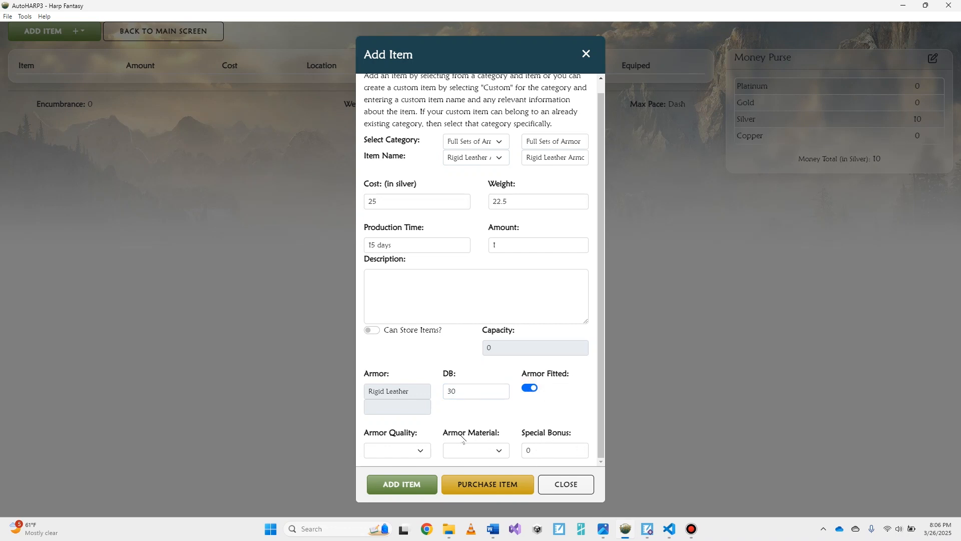
click(415, 452)
click(485, 457)
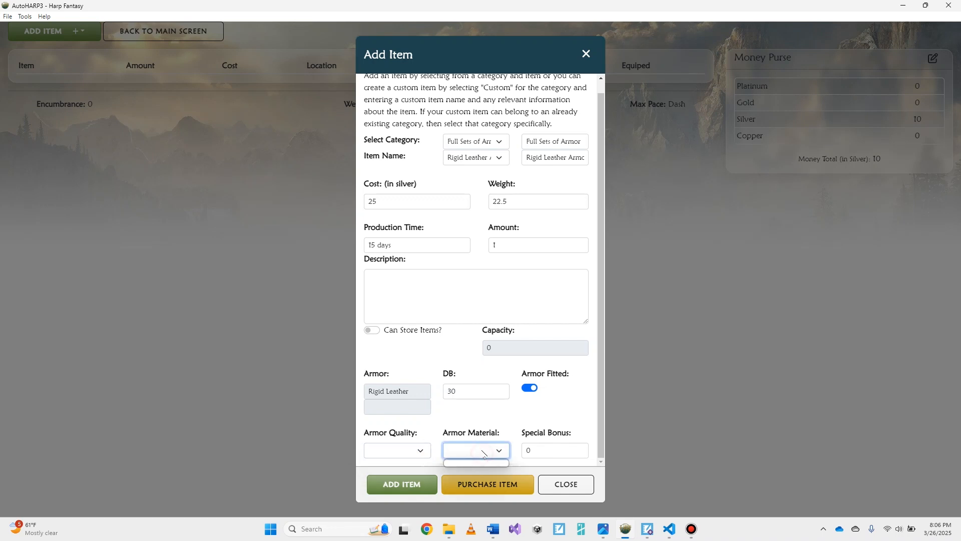
click(485, 422)
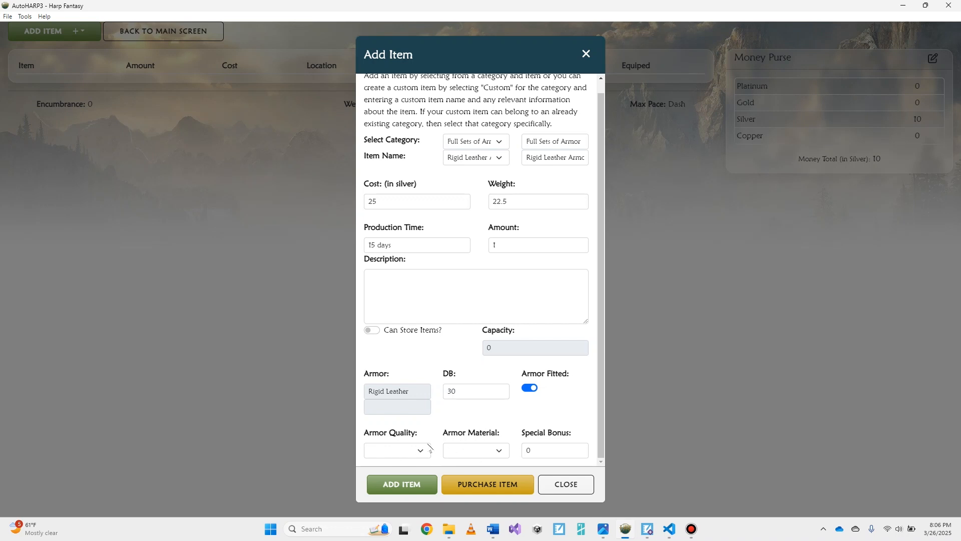
click(404, 484)
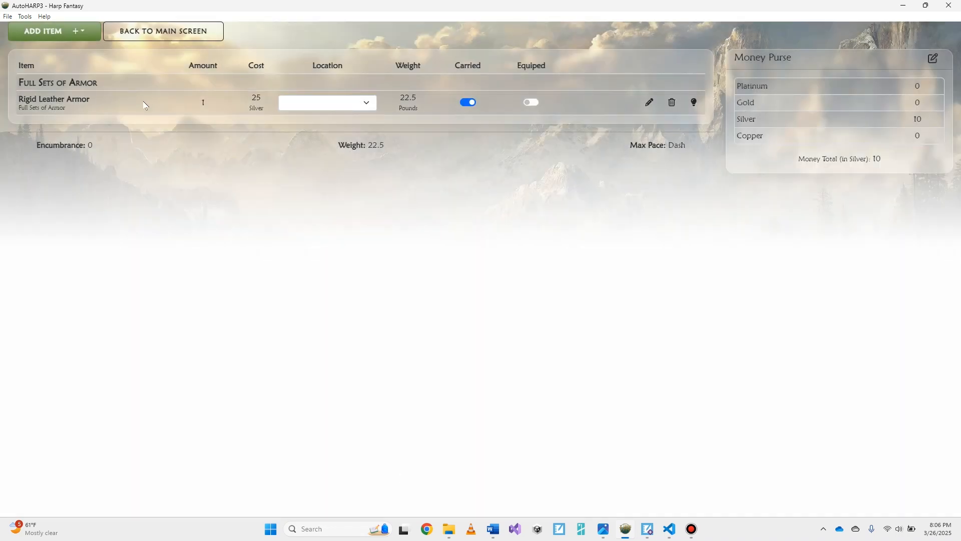
Step: Set the rigid leather armor's location to Worn and return to the main character screen
click(319, 104)
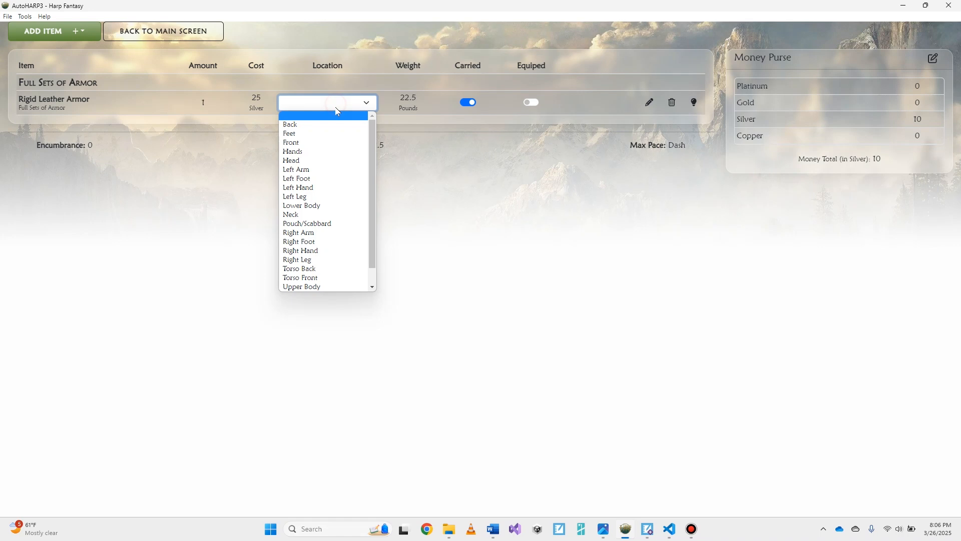
scroll(324, 267, down, 1)
click(316, 287)
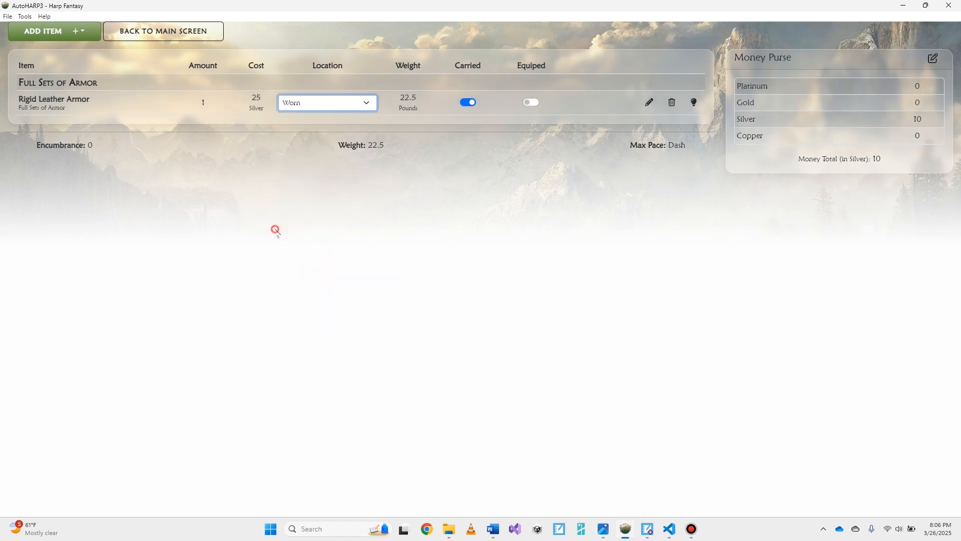
click(172, 31)
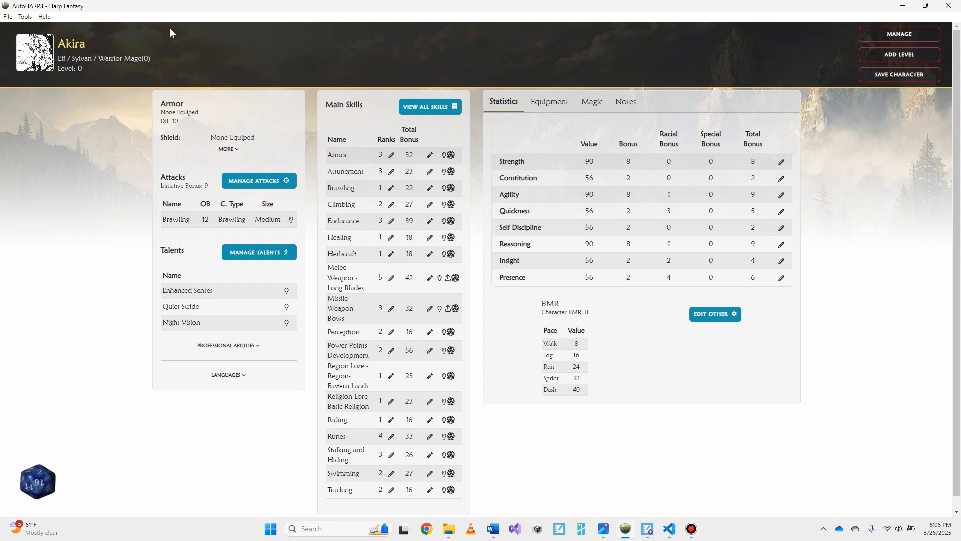
Step: Equip the rigid leather armor from the character's equipment list and expand the armor details
triple_click(167, 112)
click(551, 105)
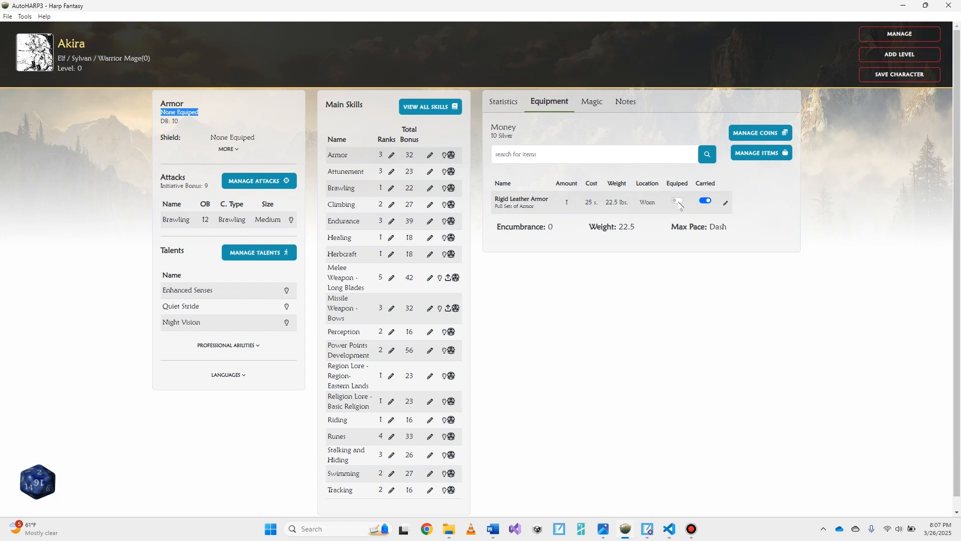
click(679, 201)
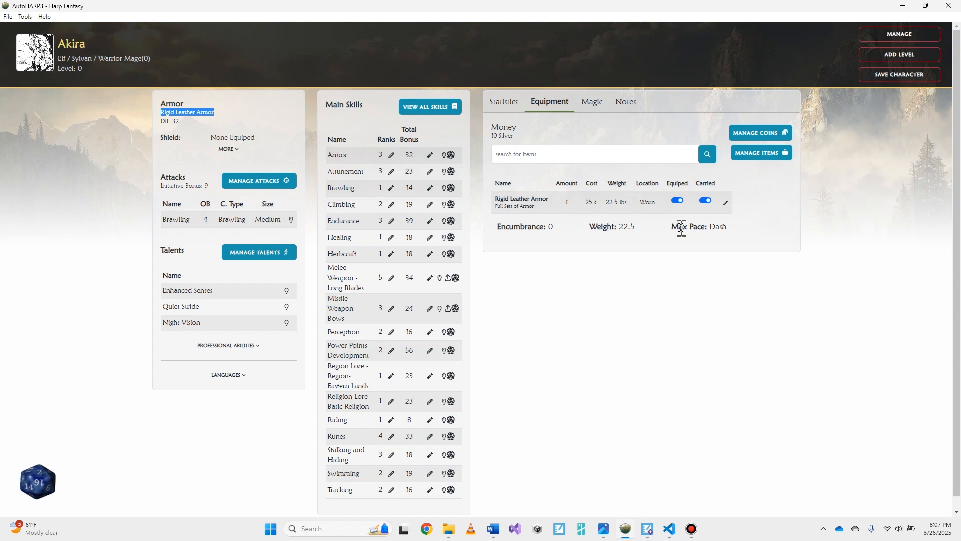
click(678, 201)
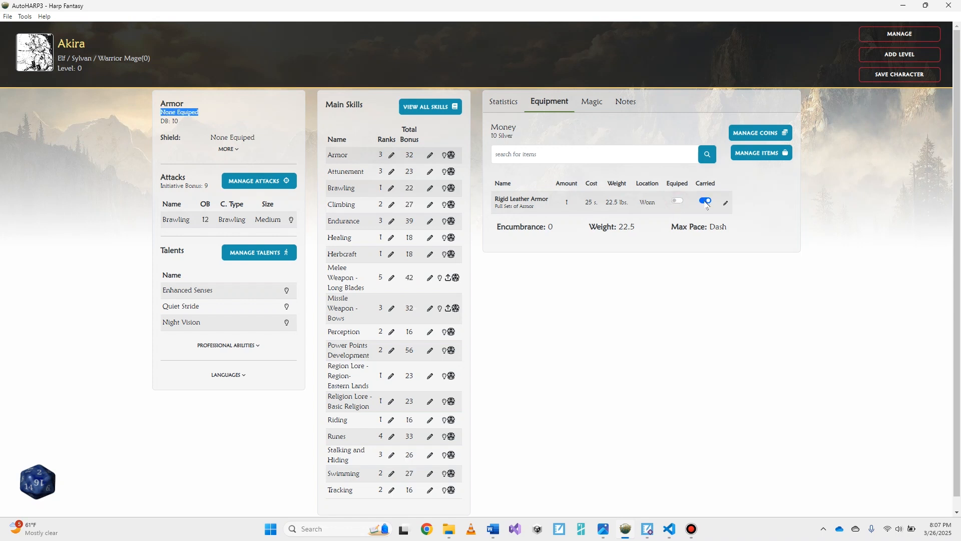
click(679, 201)
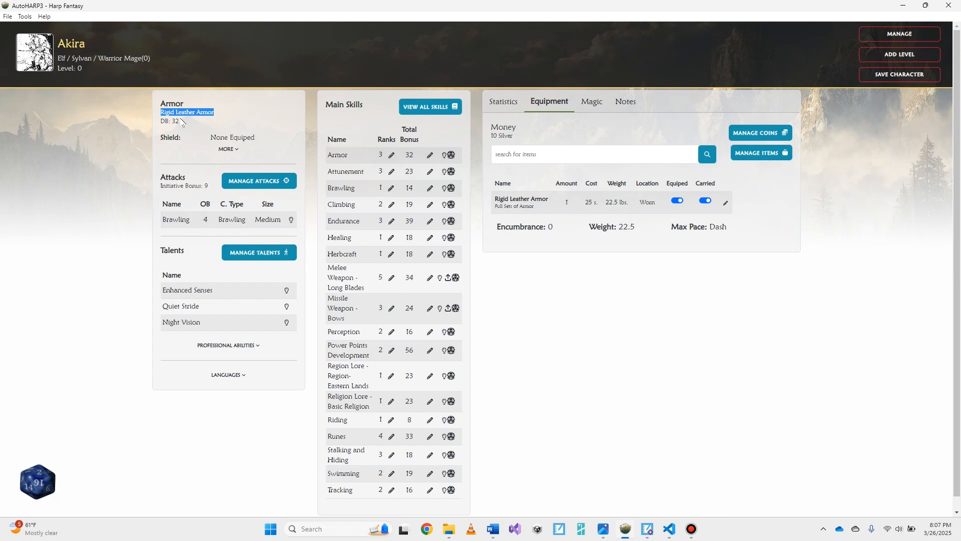
click(227, 149)
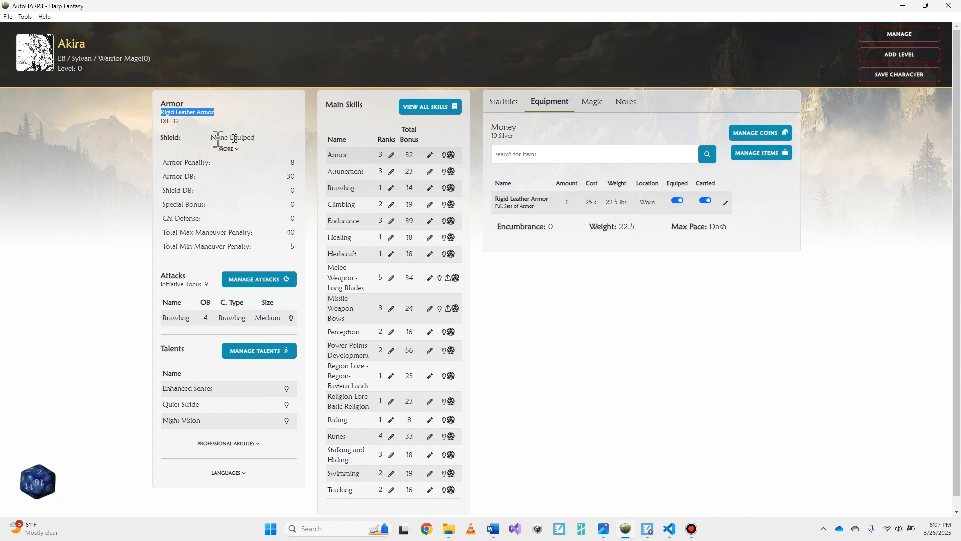
Step: Add a Normal Shield from the Shields category to the inventory, marked as shield trained, without purchasing it
click(760, 156)
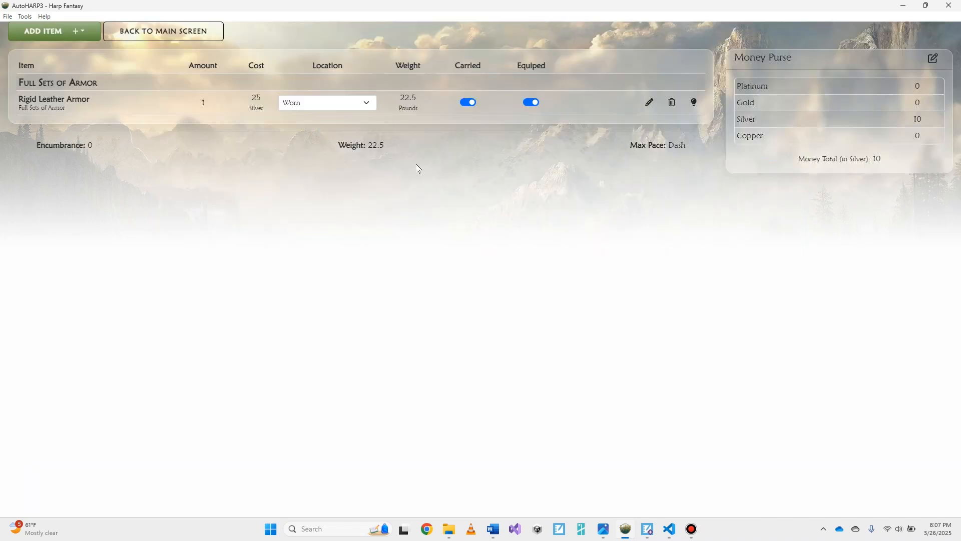
click(65, 37)
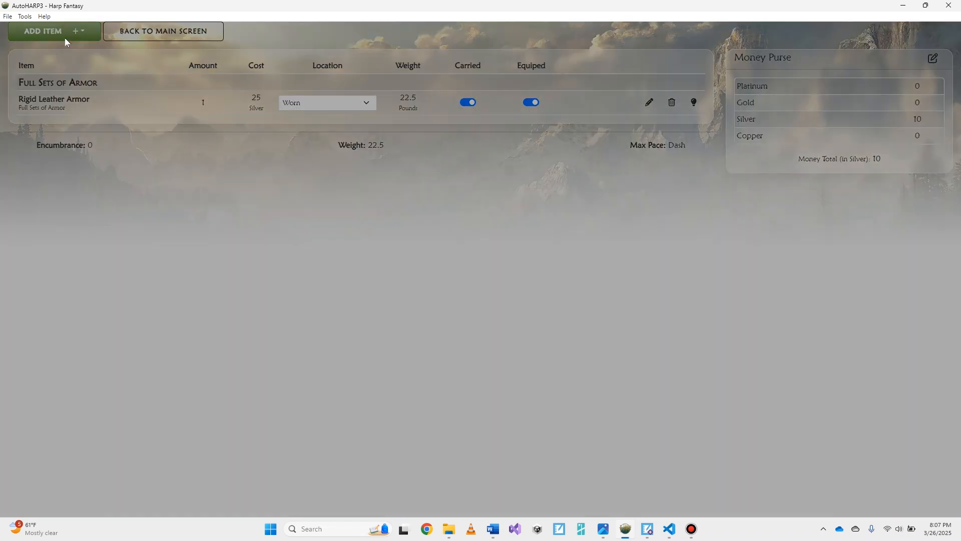
click(471, 202)
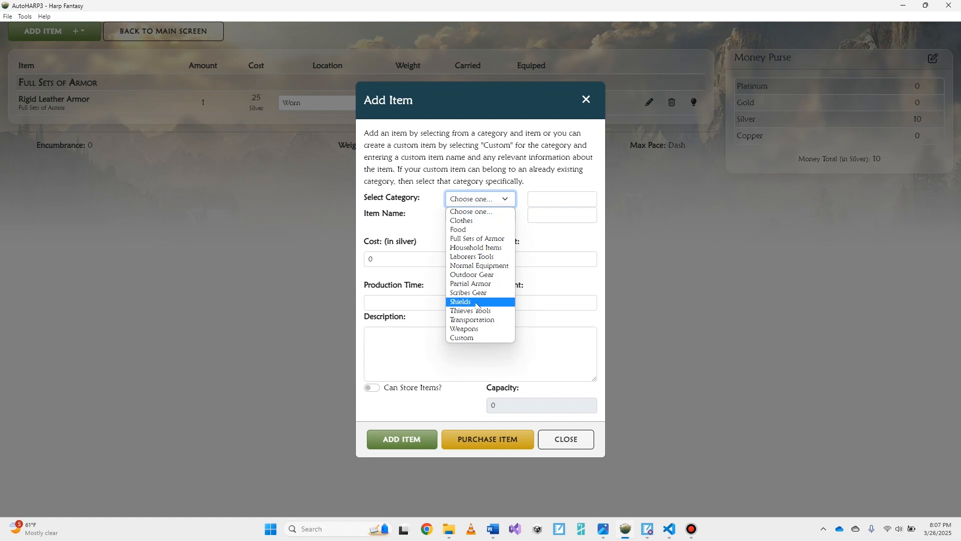
click(475, 302)
click(480, 174)
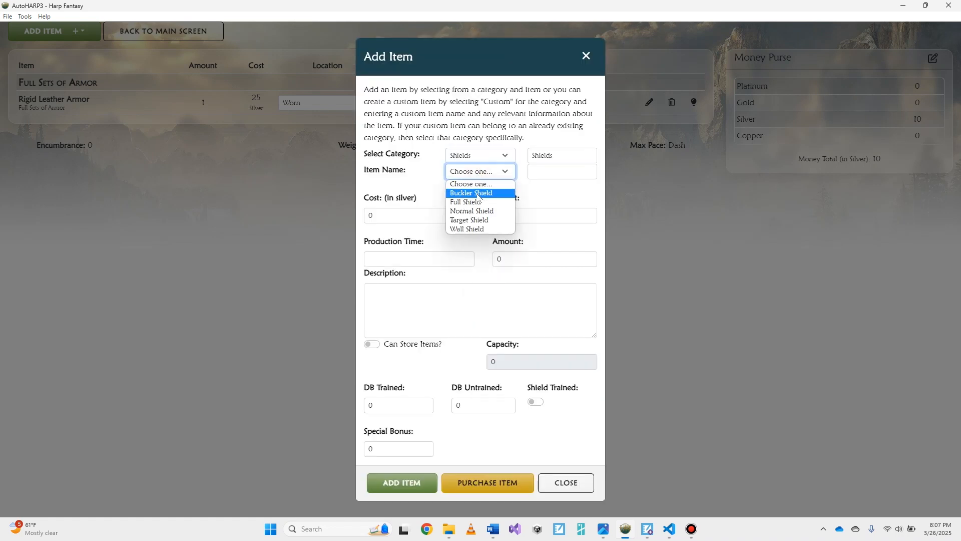
click(472, 210)
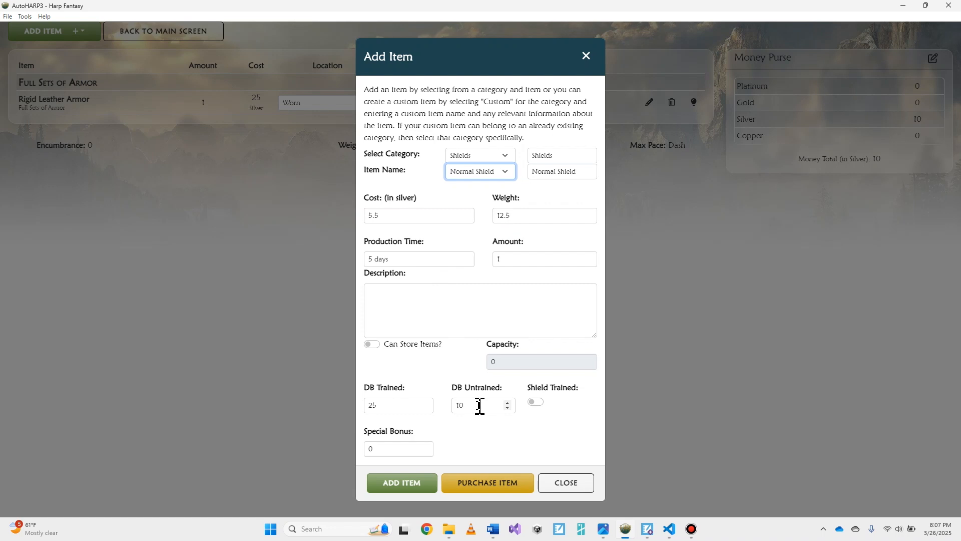
click(536, 402)
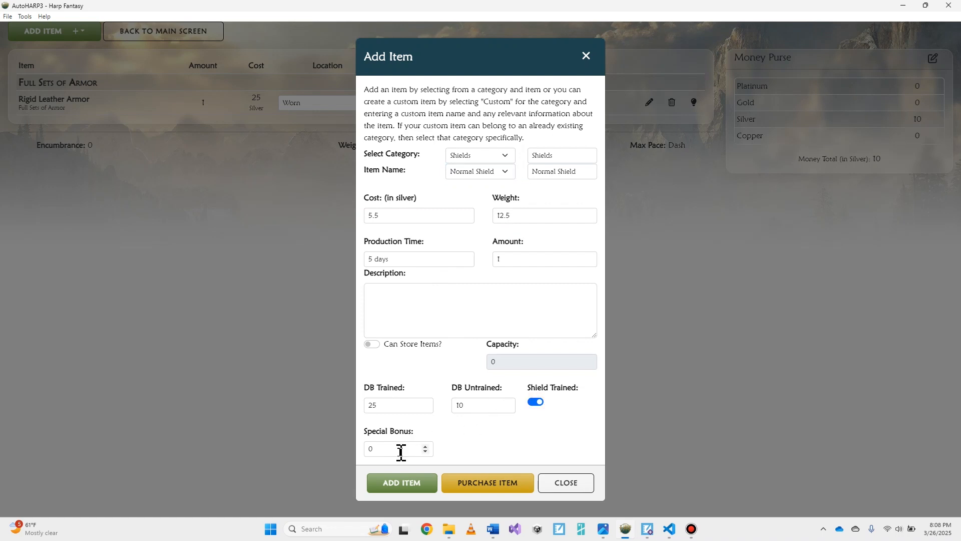
click(404, 483)
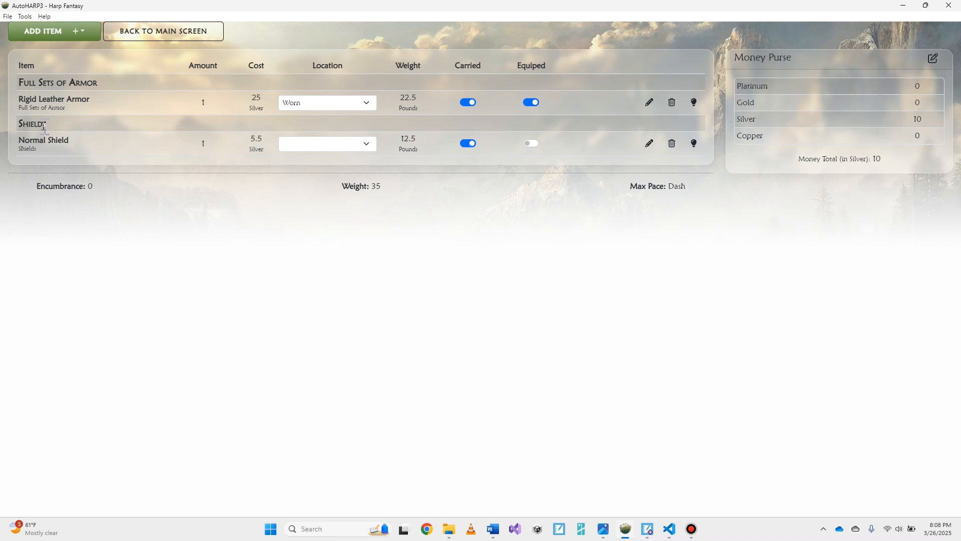
Step: Set the normal shield's location to Right Arm, equip it, and return to the main character screen
double_click(43, 125)
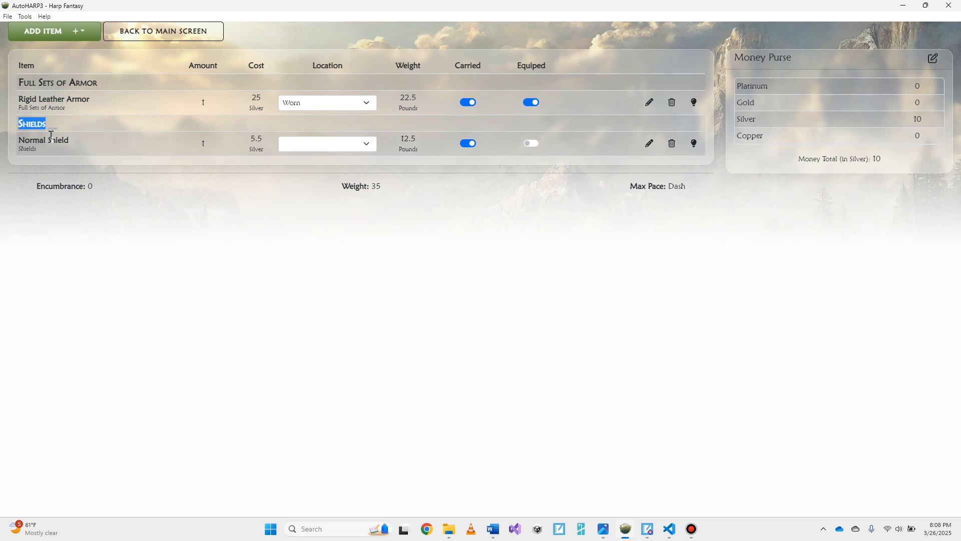
click(326, 145)
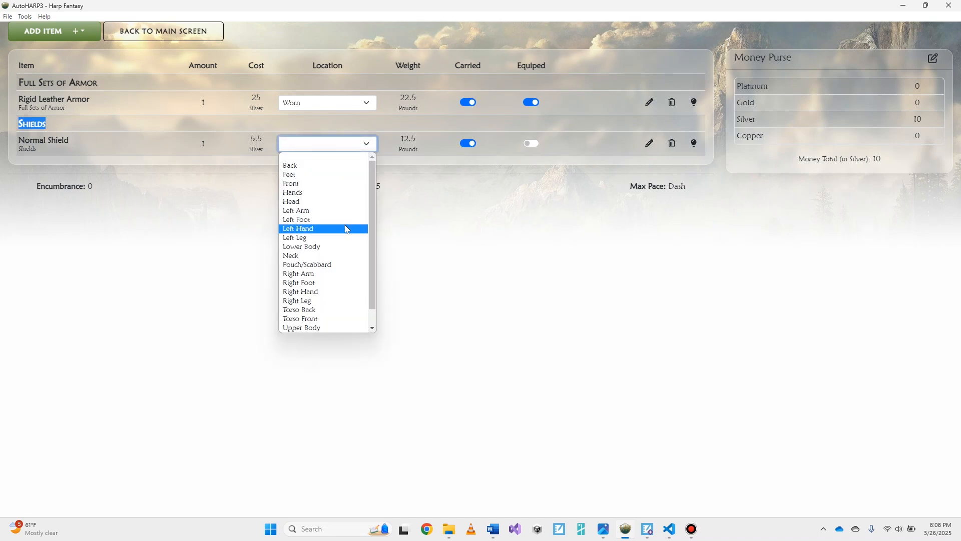
click(327, 273)
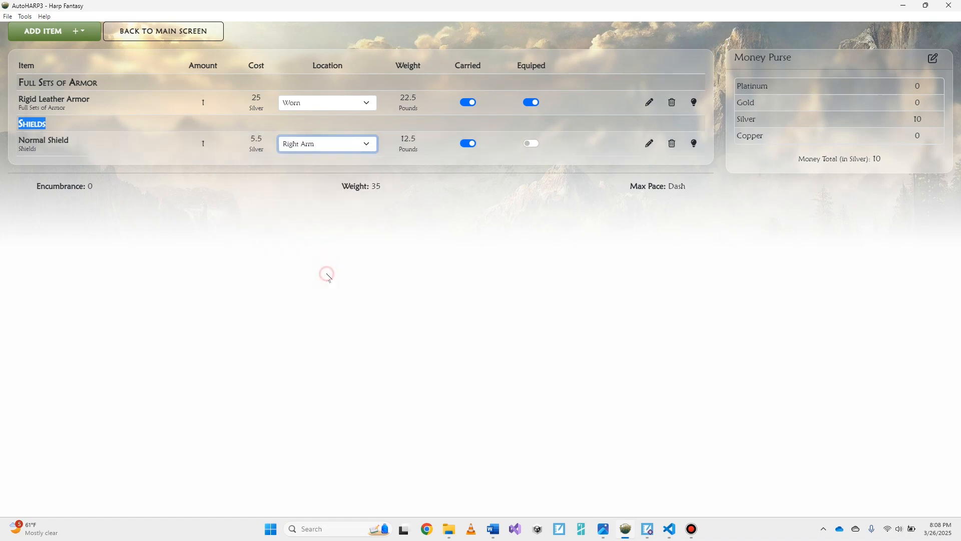
click(535, 146)
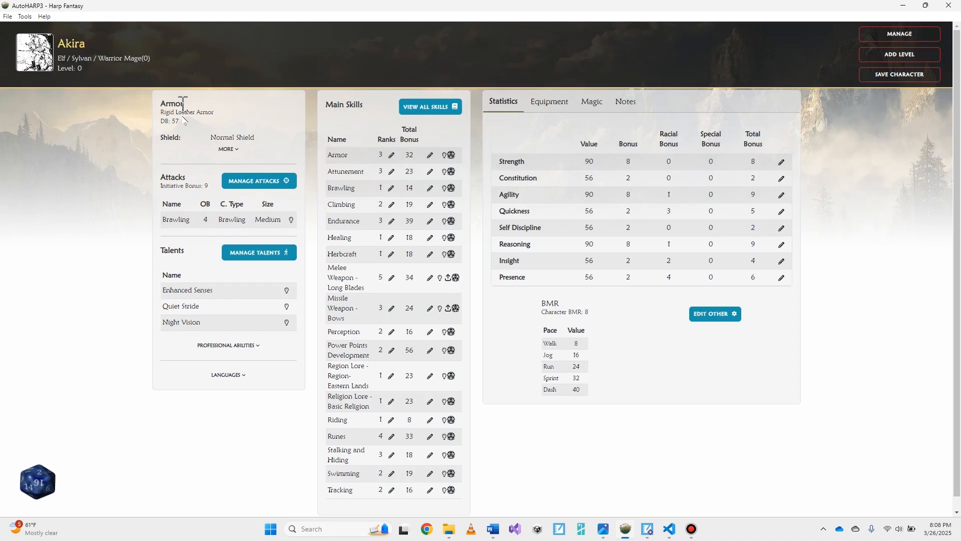
Step: Expand the armor details to examine the shield DB, Chi Defense and maneuver penalties, and collapse them again
click(227, 150)
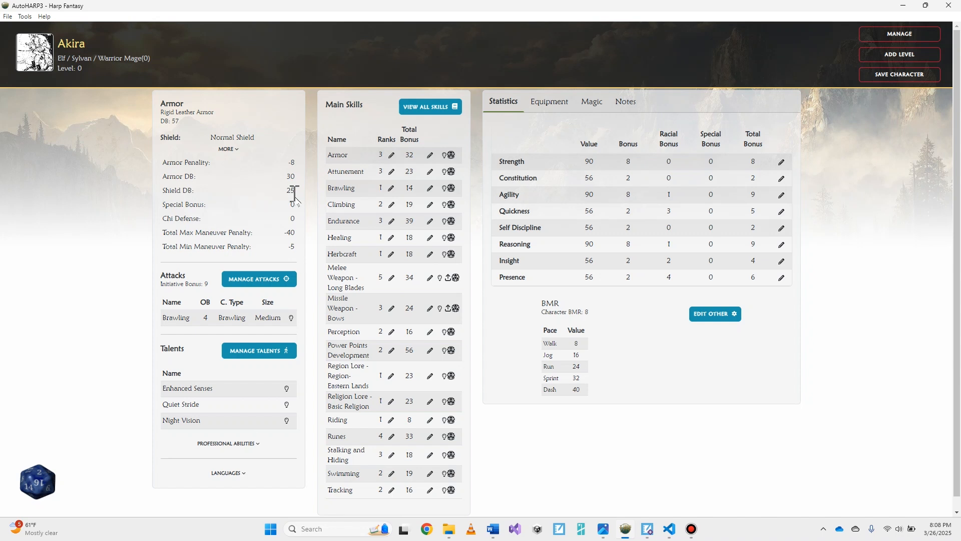
double_click(294, 219)
click(231, 149)
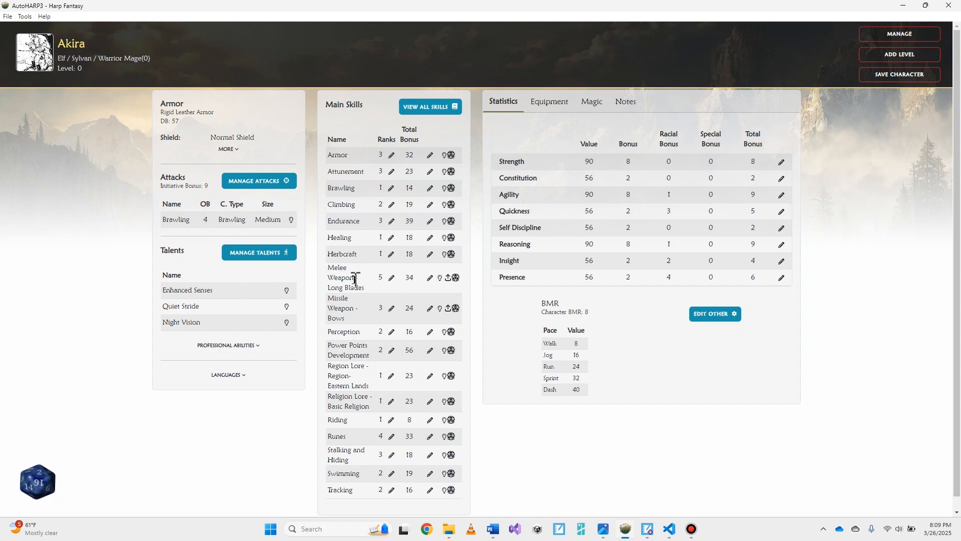
Step: Add a Long Sword to the inventory from the Long Blades melee weapon skill, without purchasing it
click(448, 280)
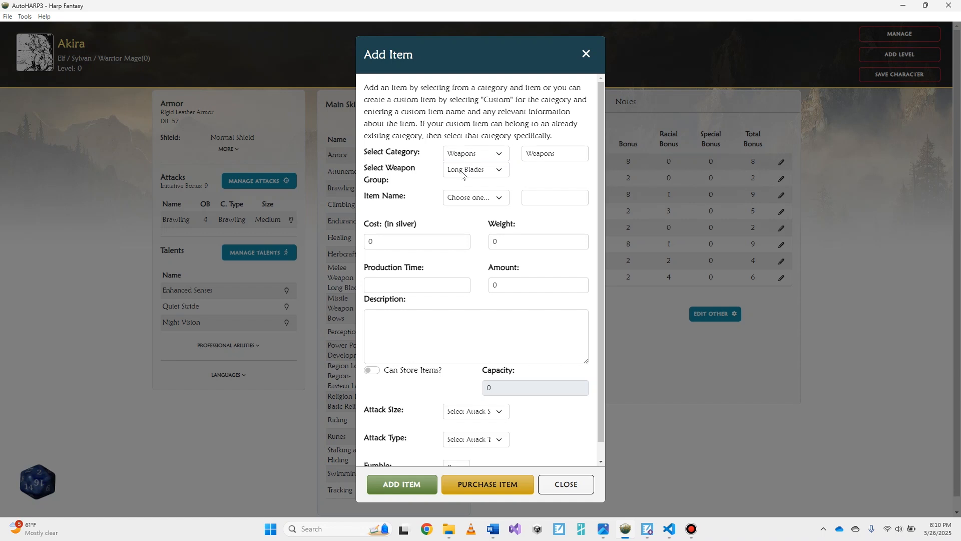
click(469, 201)
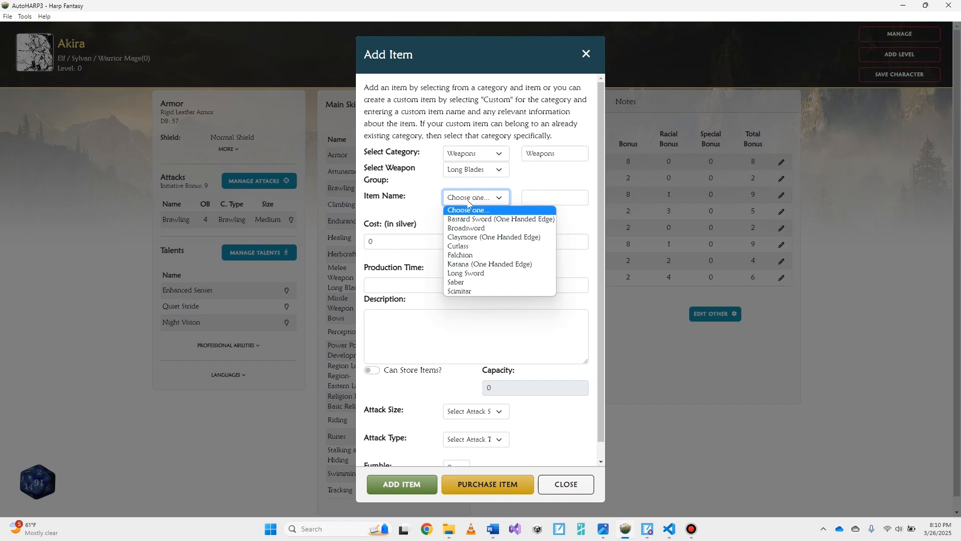
click(484, 274)
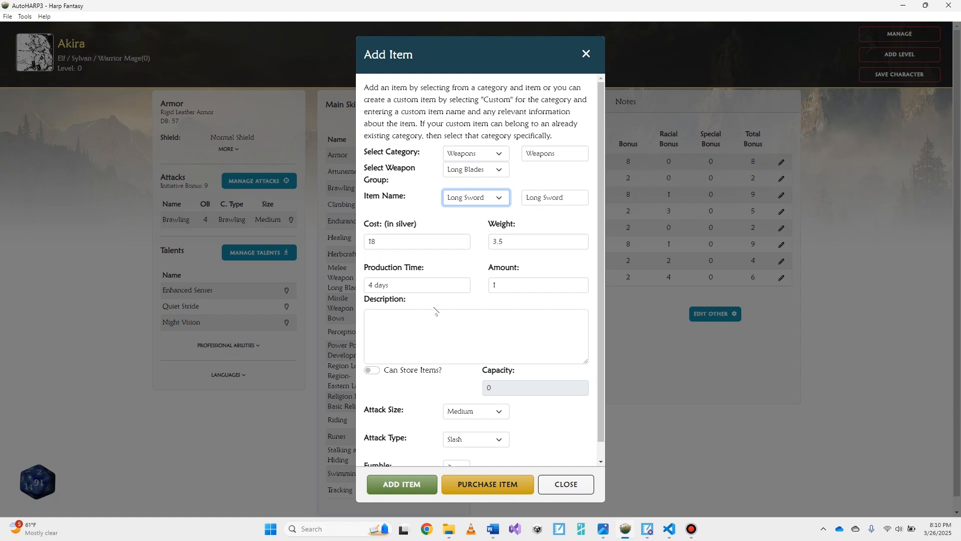
scroll(451, 348, down, 1)
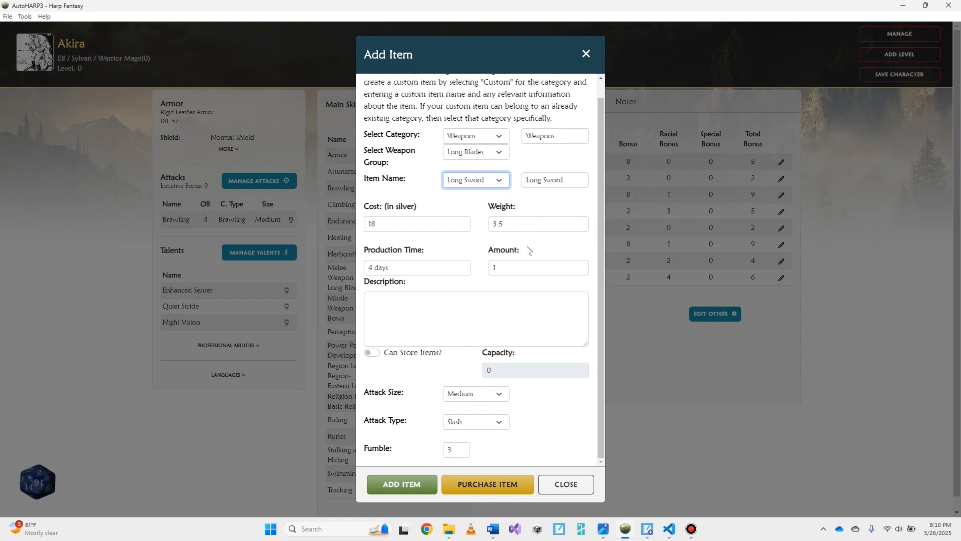
click(400, 488)
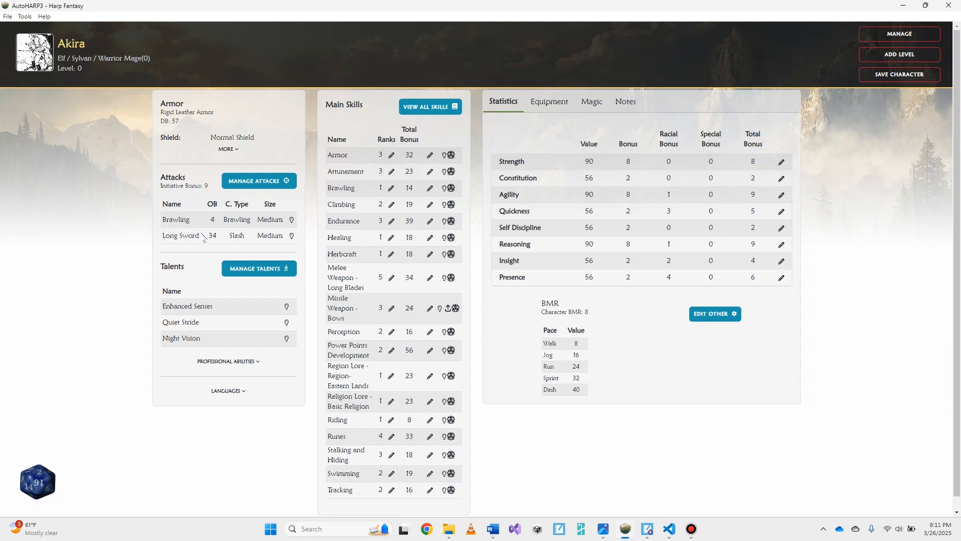
Step: Add a Long Bow to the inventory from the Bows missile weapon skill, without purchasing it
click(249, 186)
click(448, 308)
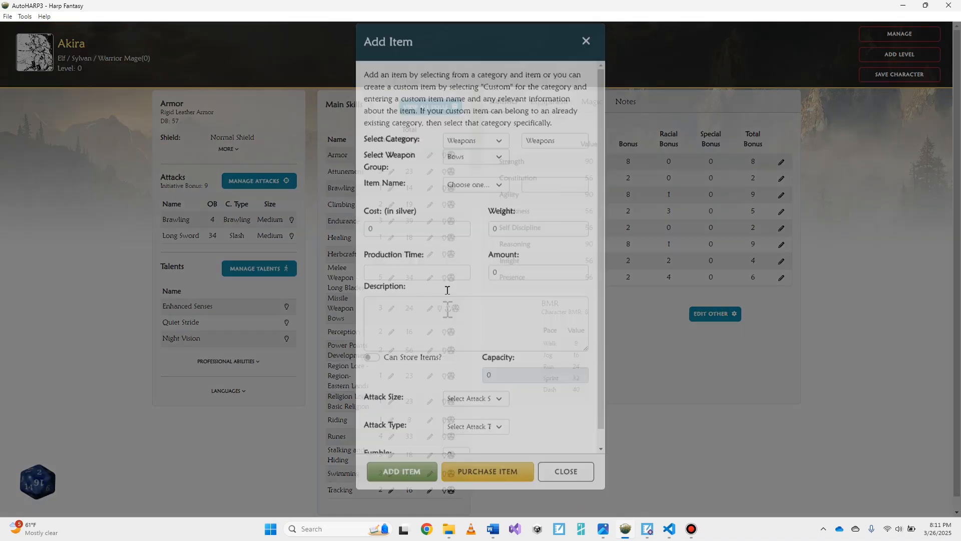
click(470, 198)
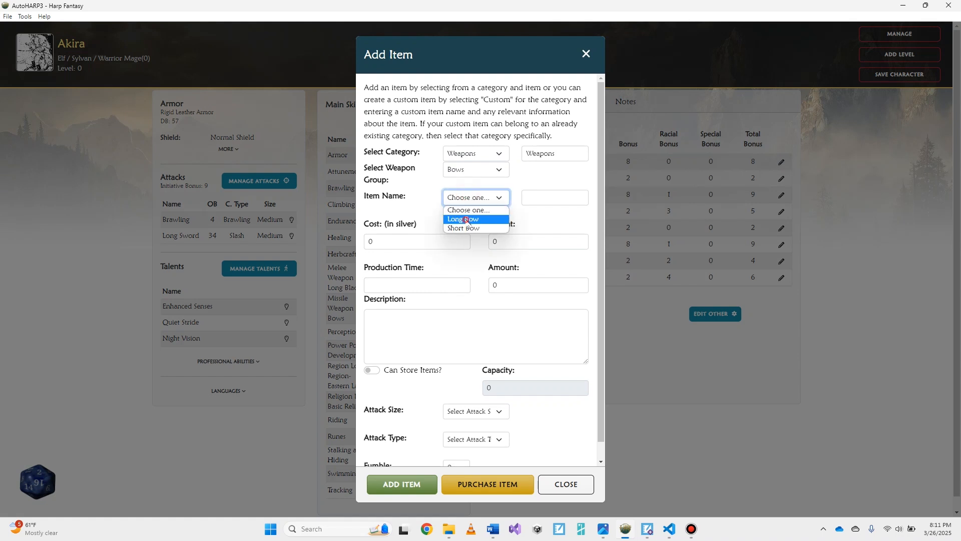
click(468, 219)
scroll(444, 358, down, 1)
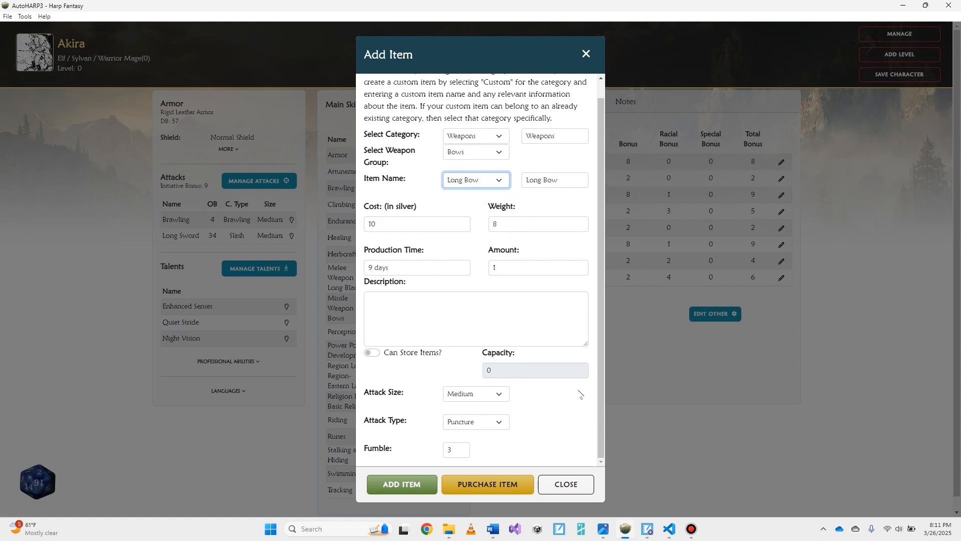
click(414, 488)
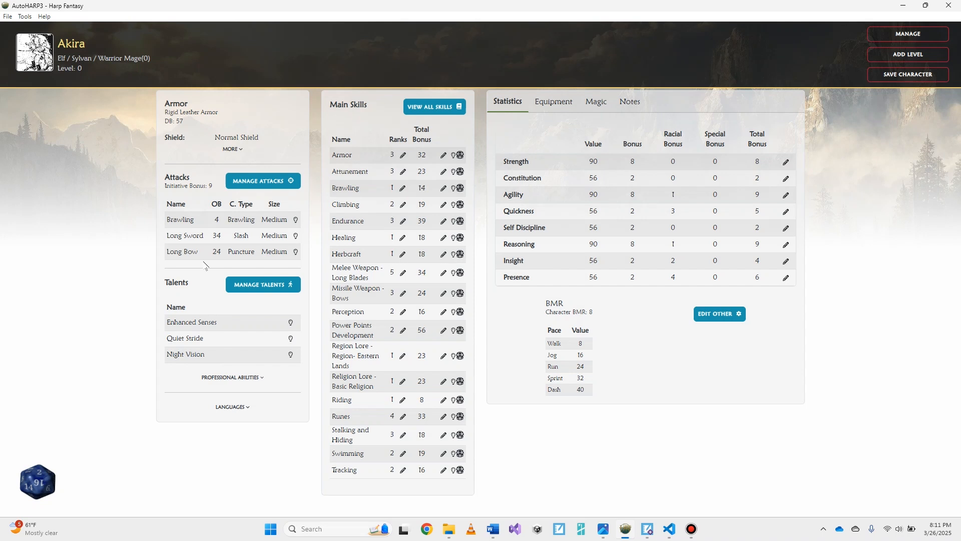
Step: Edit the Brawling attack with the special text "This is a family heirloom." and the notes "It is a touch lighter in feel."
click(256, 182)
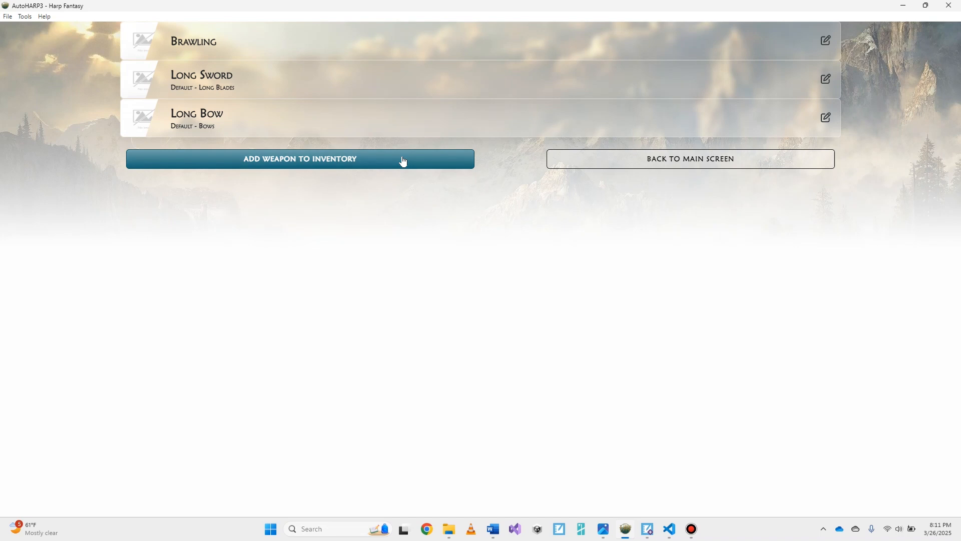
click(341, 50)
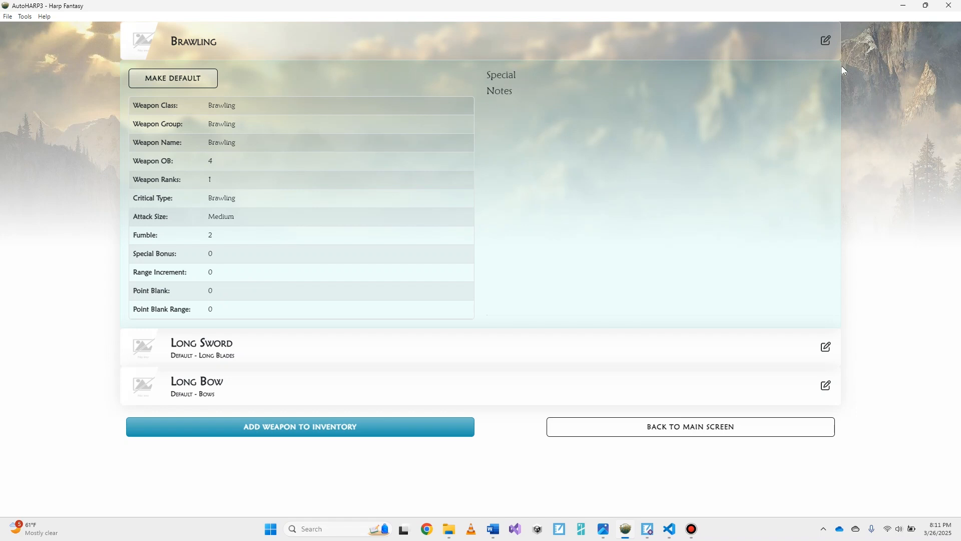
click(828, 41)
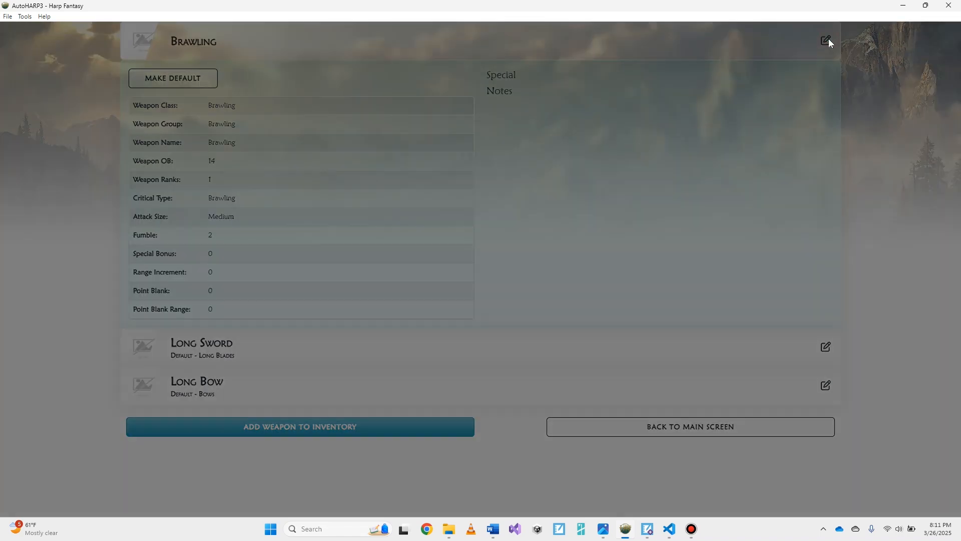
click(330, 315)
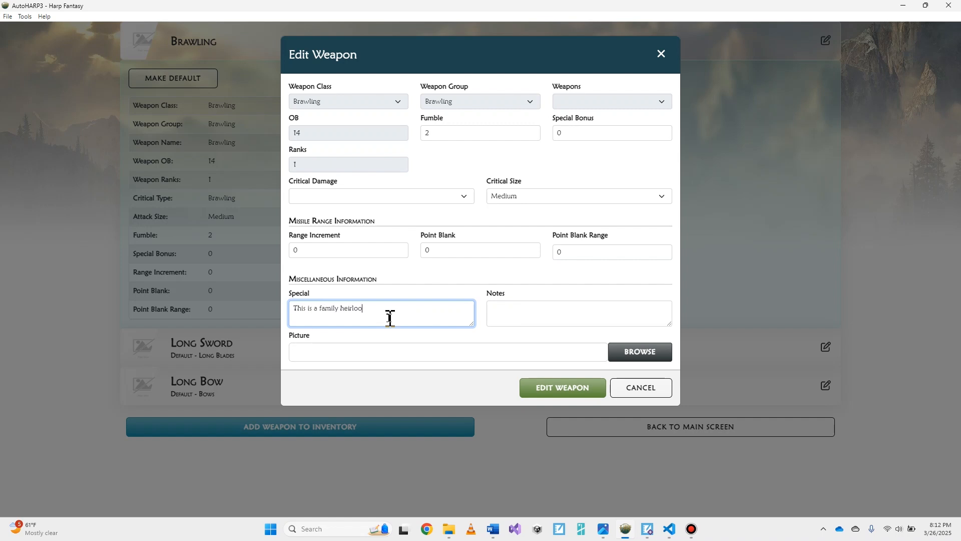
click(545, 314)
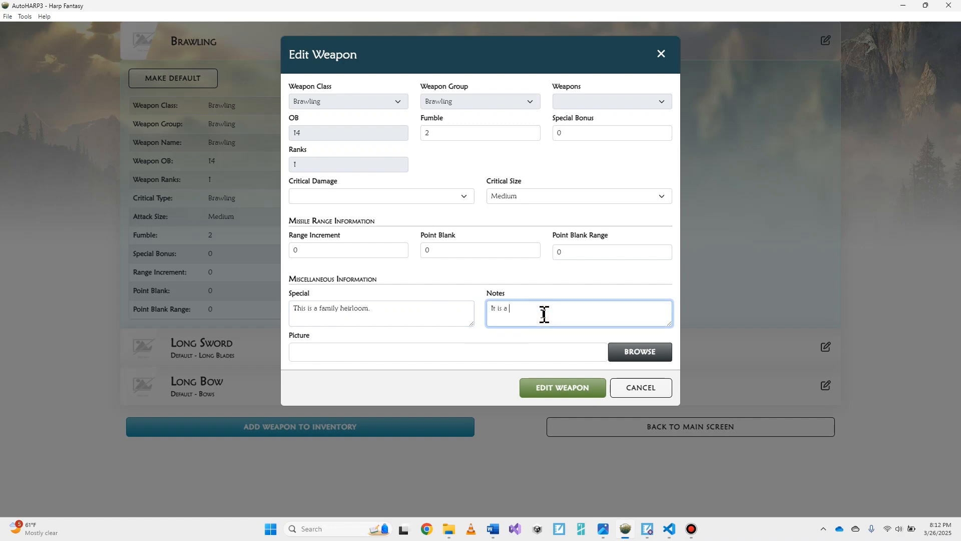
text(It is a touch lighter in feel.)
click(582, 388)
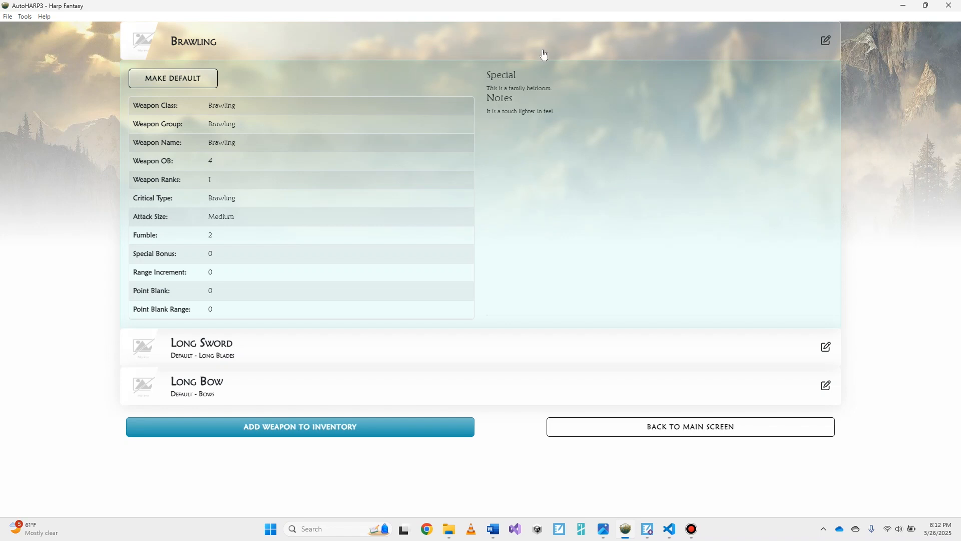
click(777, 42)
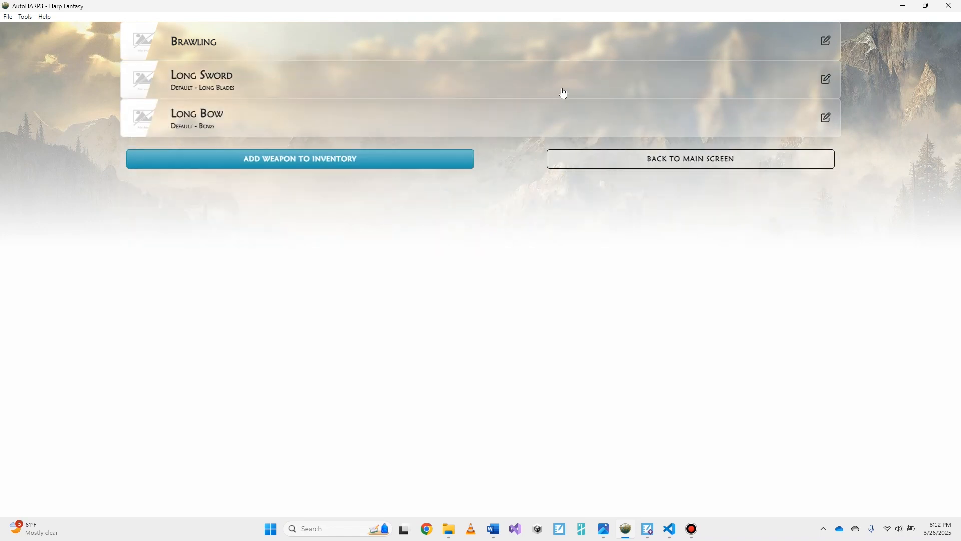
Step: Examine the Long Sword's attack details and editable fields, leaving its special and notes text empty, and collapse the entry
click(564, 92)
click(826, 79)
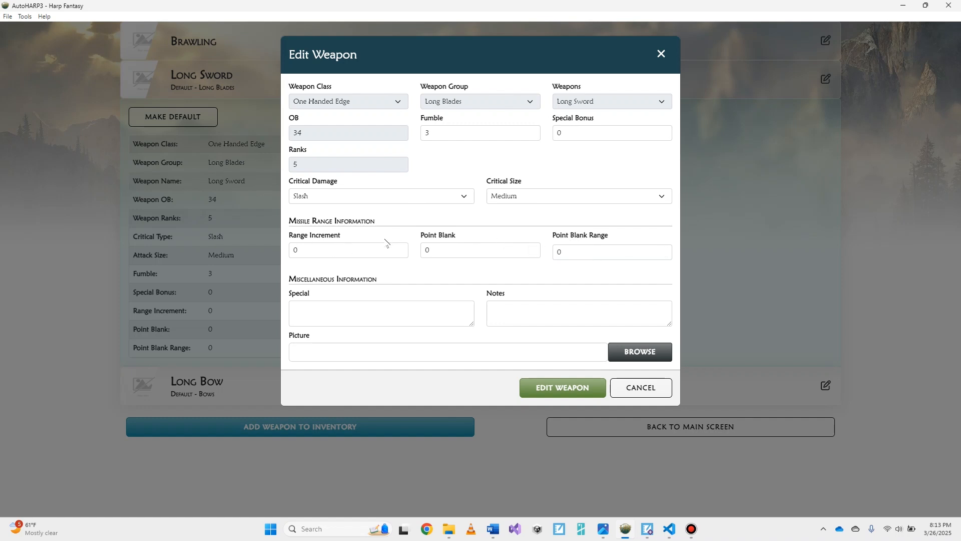
click(311, 309)
click(507, 306)
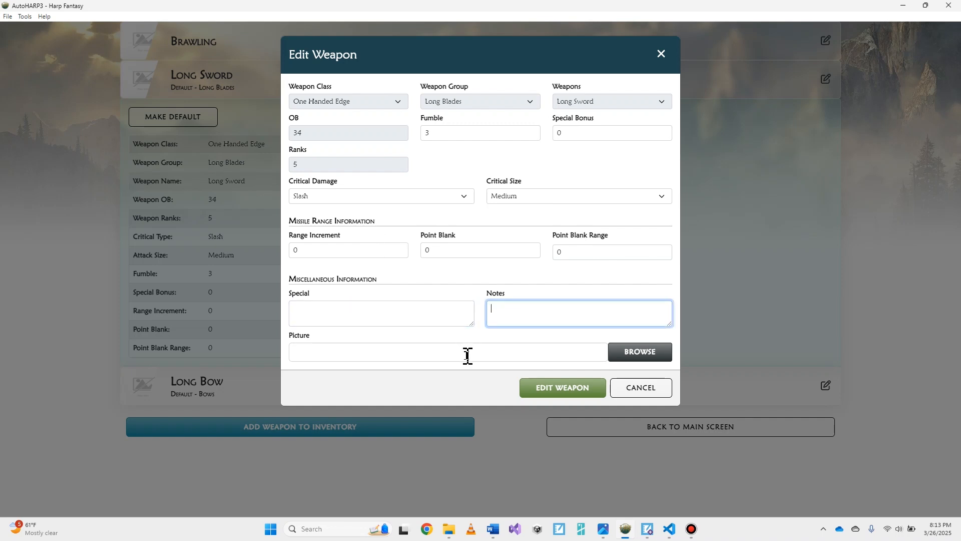
click(592, 395)
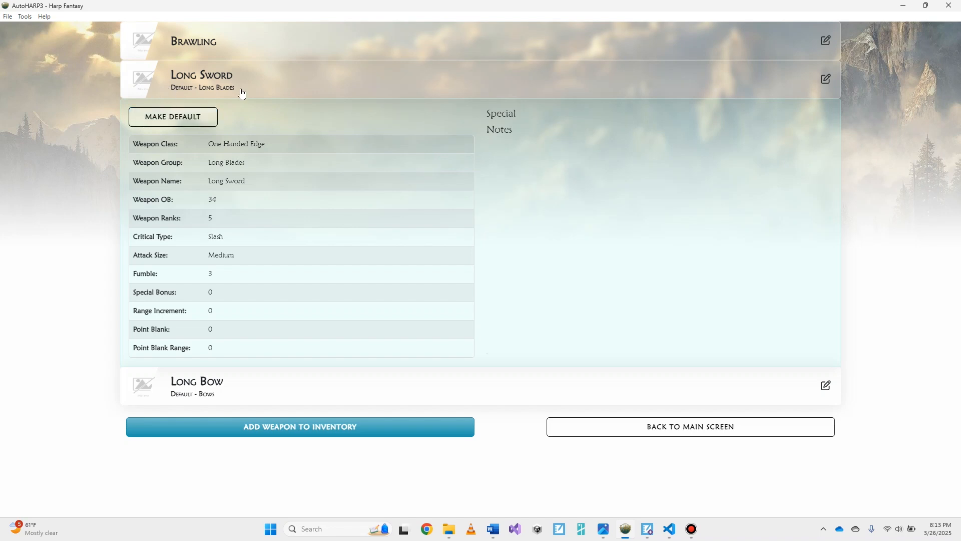
click(368, 83)
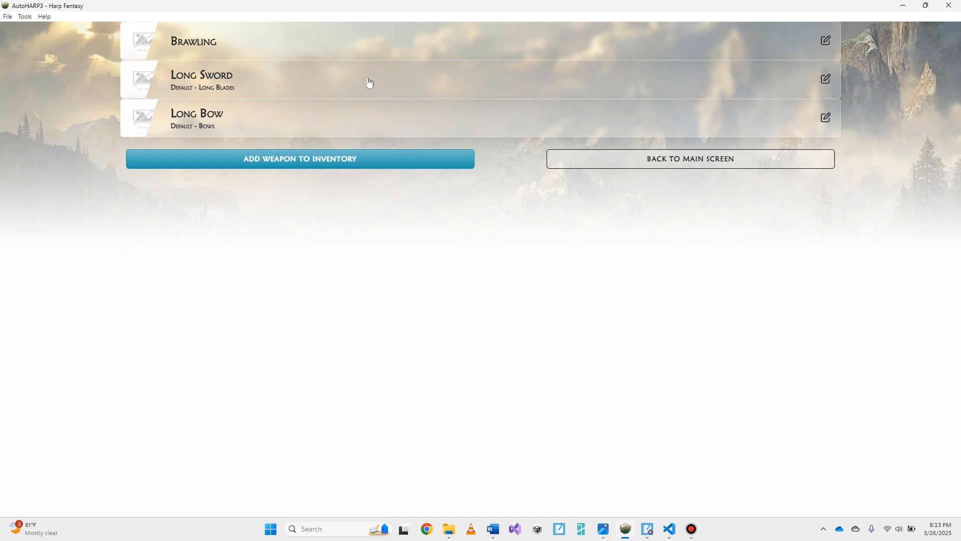
Step: Look over the blank form for adding a weapon, cancel it, and return to the main character screen
click(337, 164)
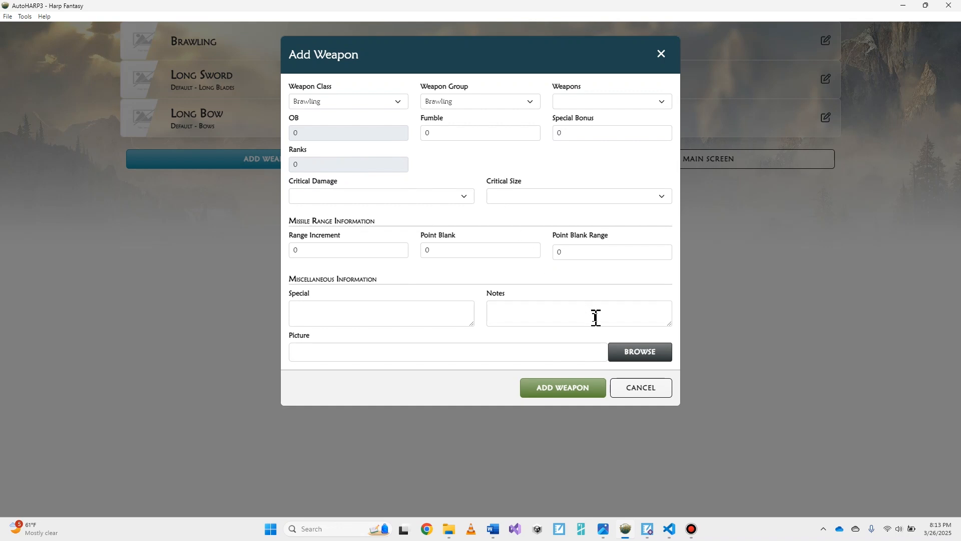
click(646, 391)
click(667, 161)
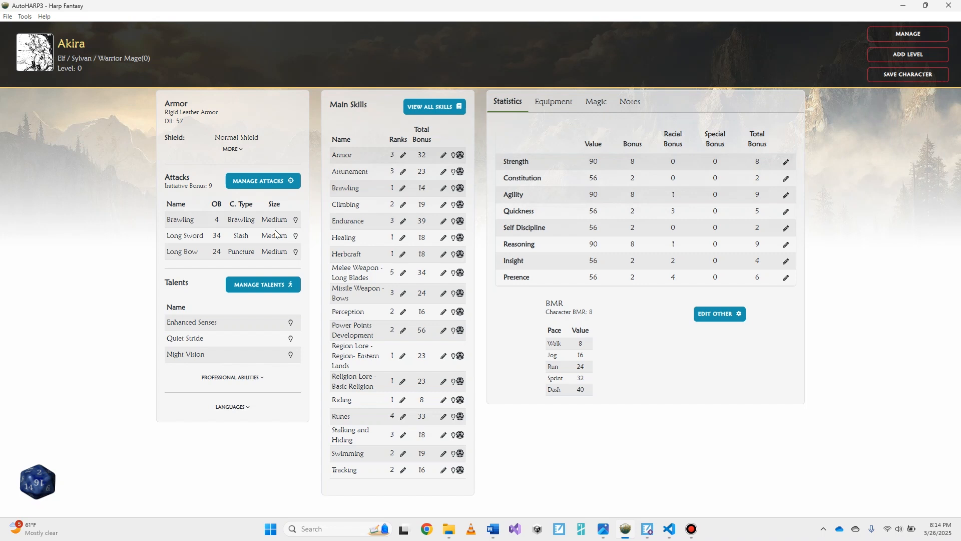
Step: Open the talent management list, examine the editable description of Enhanced Senses, and cancel without changing it
click(266, 285)
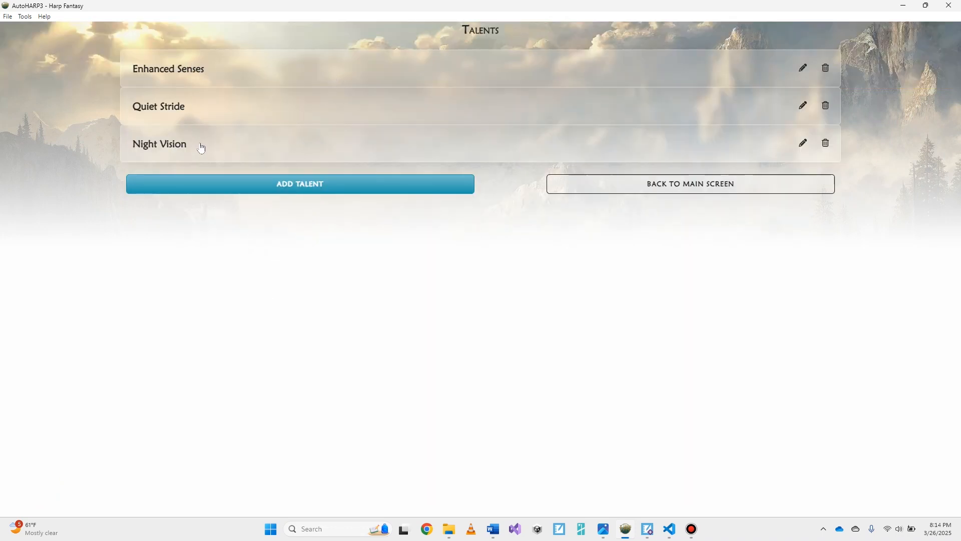
click(804, 68)
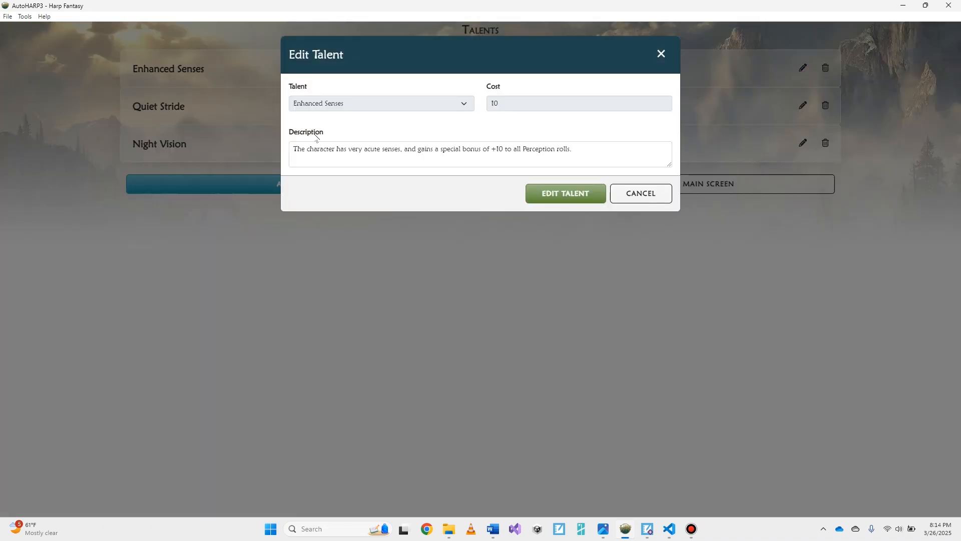
click(591, 151)
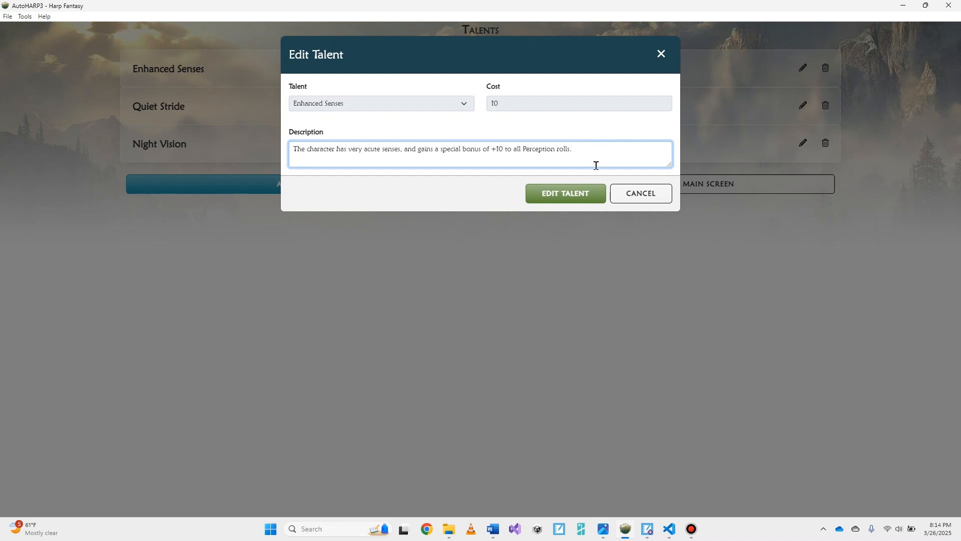
click(627, 195)
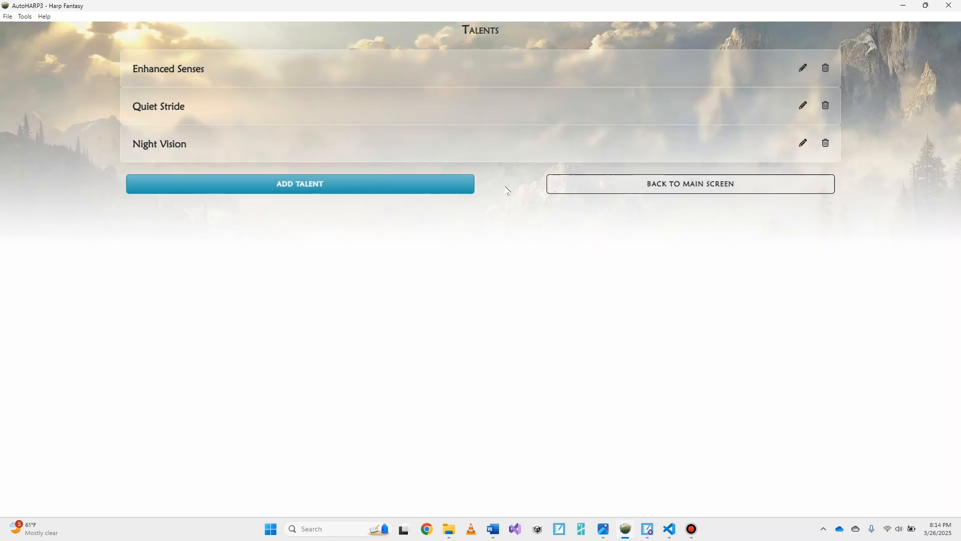
Step: Add the Assassin Training talent, expand its description, and delete the talent from the list again
click(352, 189)
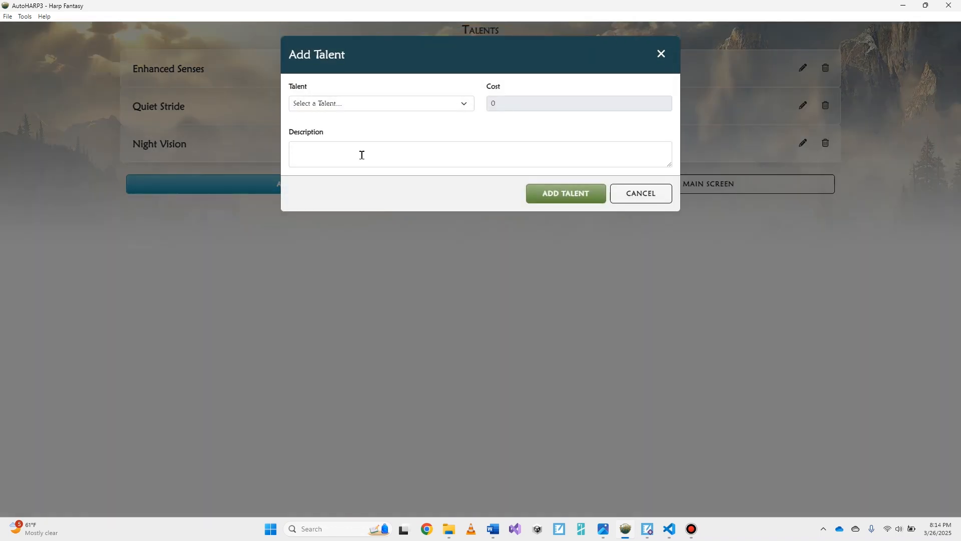
click(385, 105)
click(362, 178)
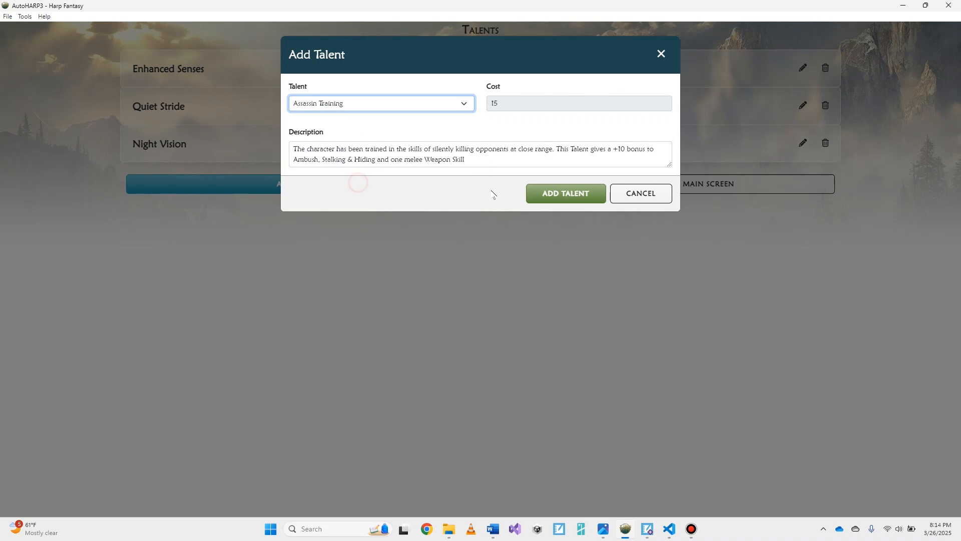
click(558, 192)
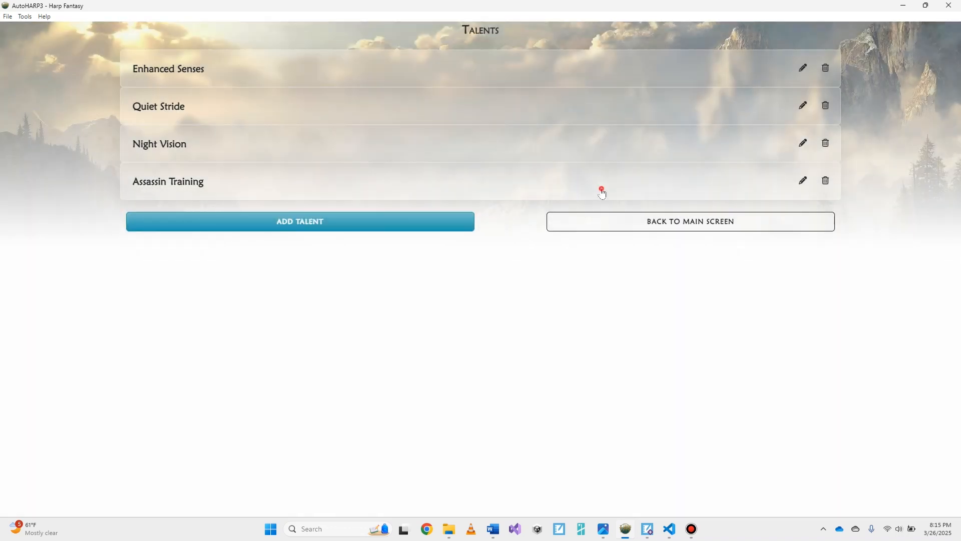
click(602, 192)
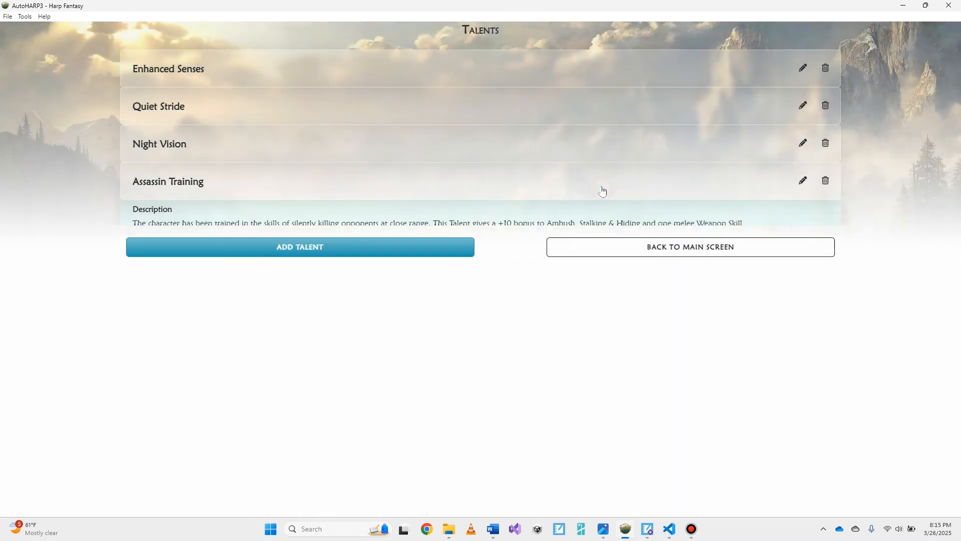
click(826, 180)
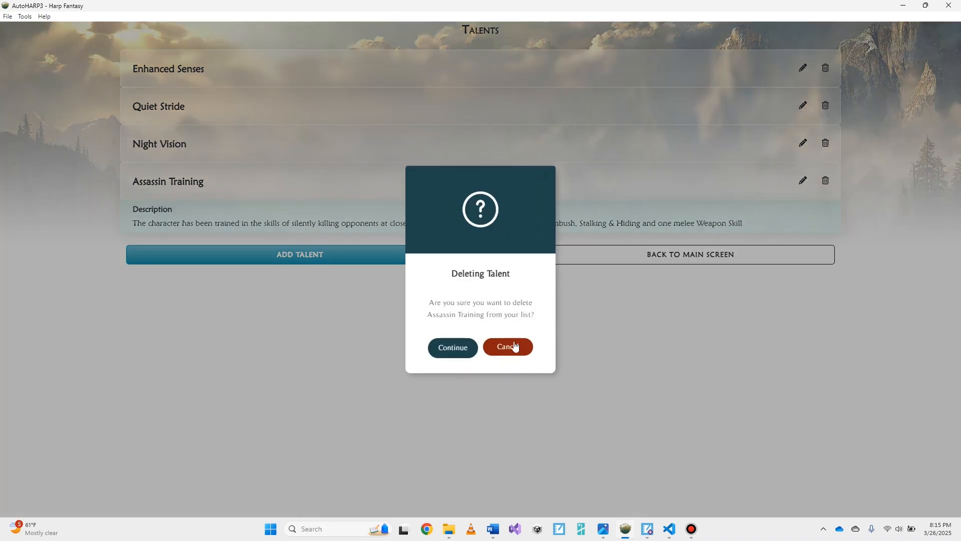
click(457, 349)
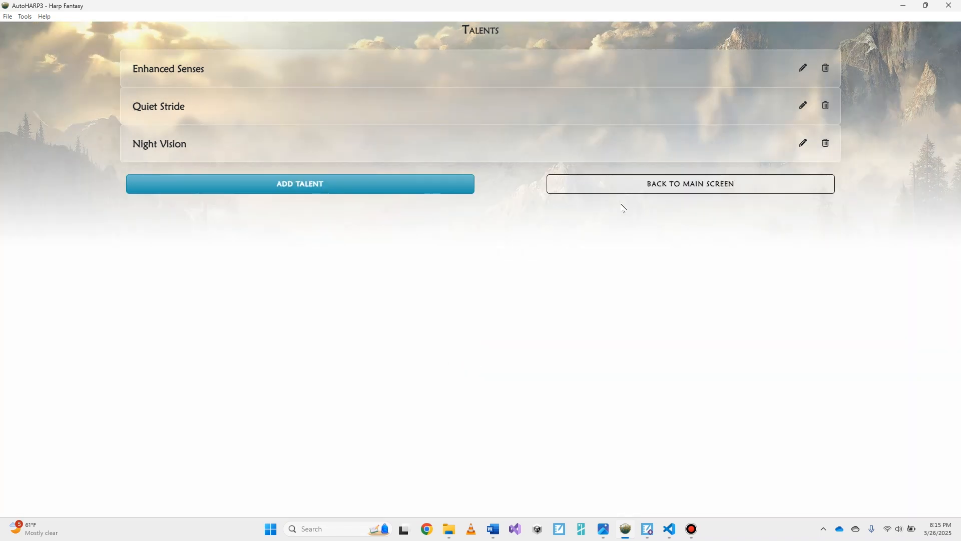
Step: Return to the main character screen and expand the professional abilities to read the Warrior Mage skill bonuses
click(661, 188)
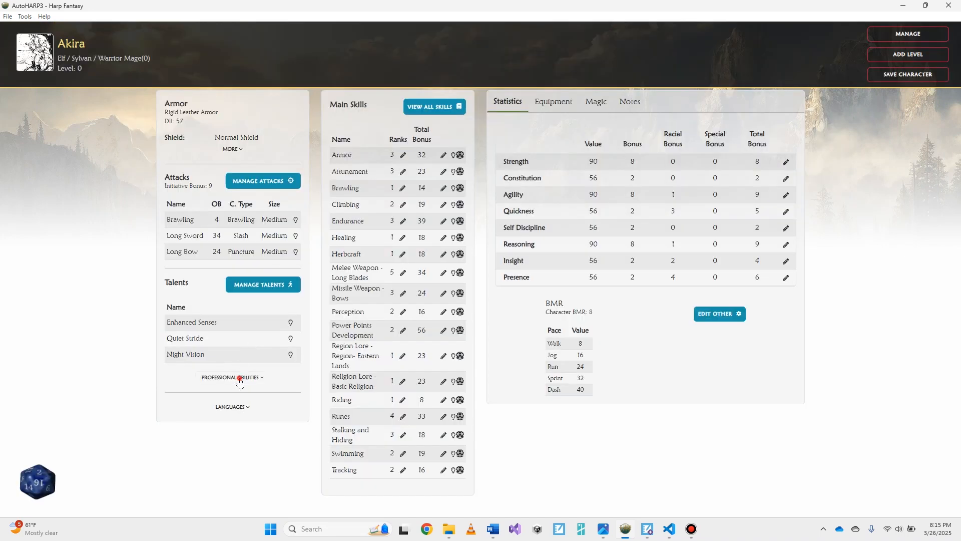
click(240, 379)
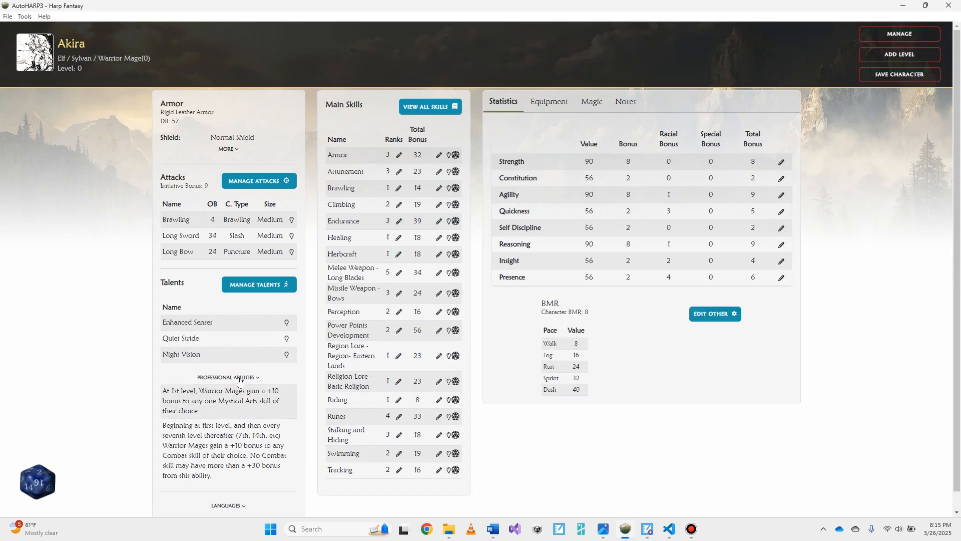
scroll(235, 378, down, 1)
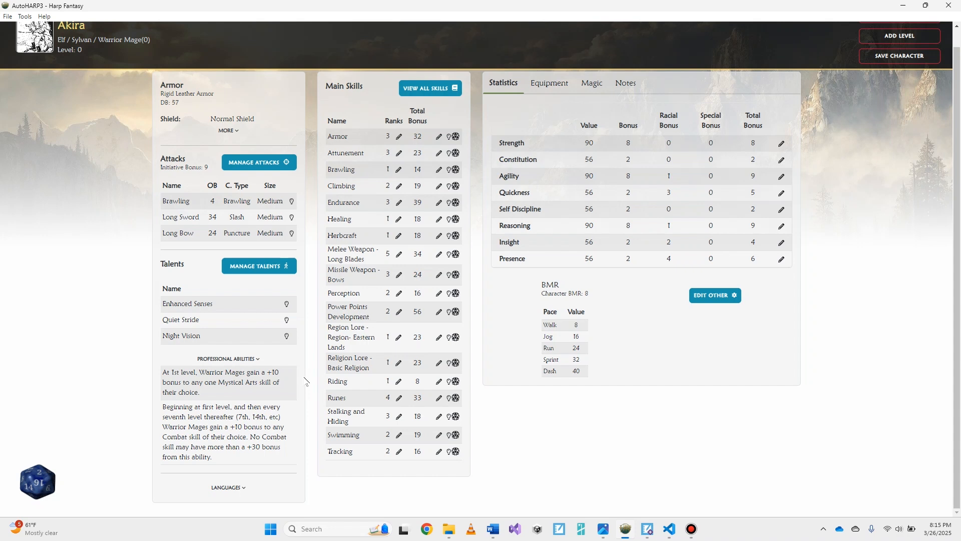
Step: Open the full skill list and expand the Mystical Arts category, briefly checking the subskills of Arcane Lore
click(439, 91)
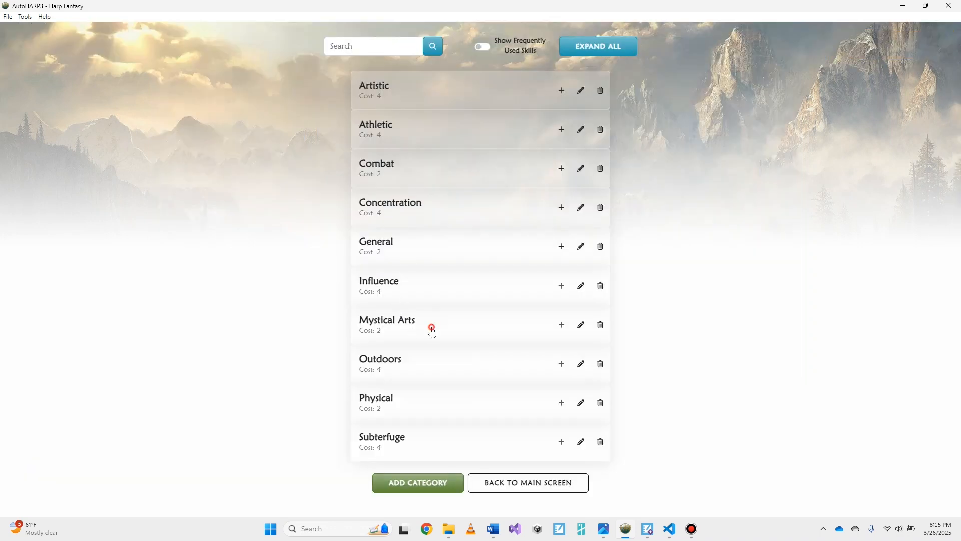
click(433, 331)
scroll(711, 286, down, 2)
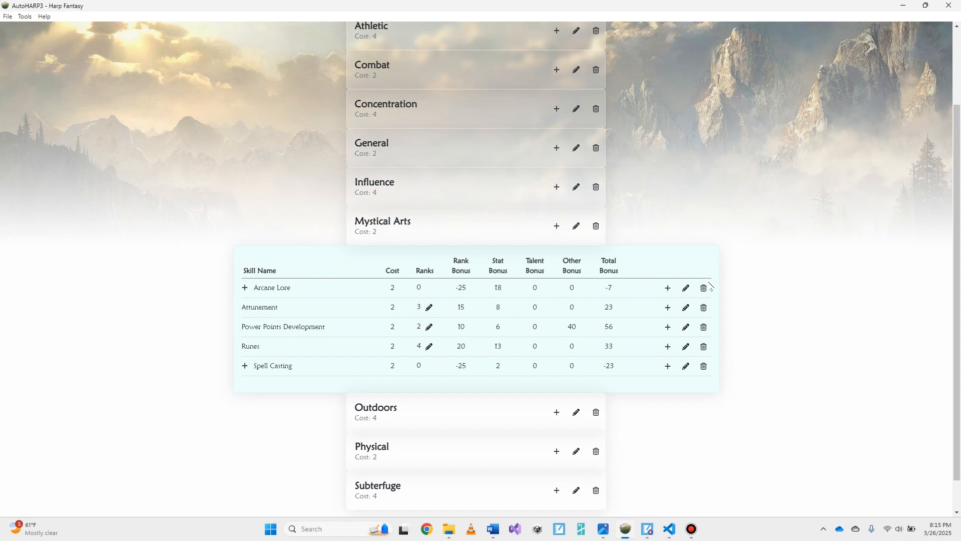
click(245, 286)
click(245, 286)
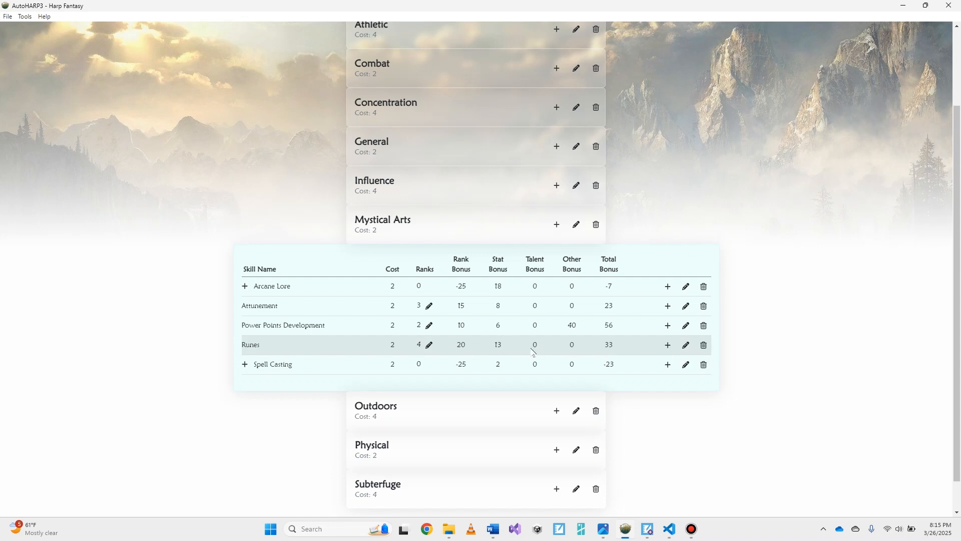
Step: Set the Other Bonus of the Runes skill to 10, save it, and return to the main character screen
click(686, 346)
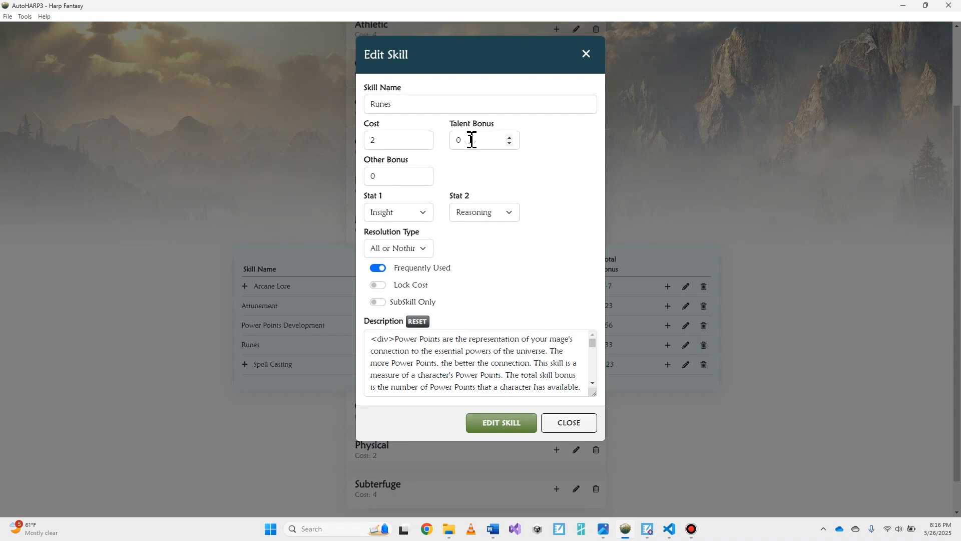
double_click(370, 176)
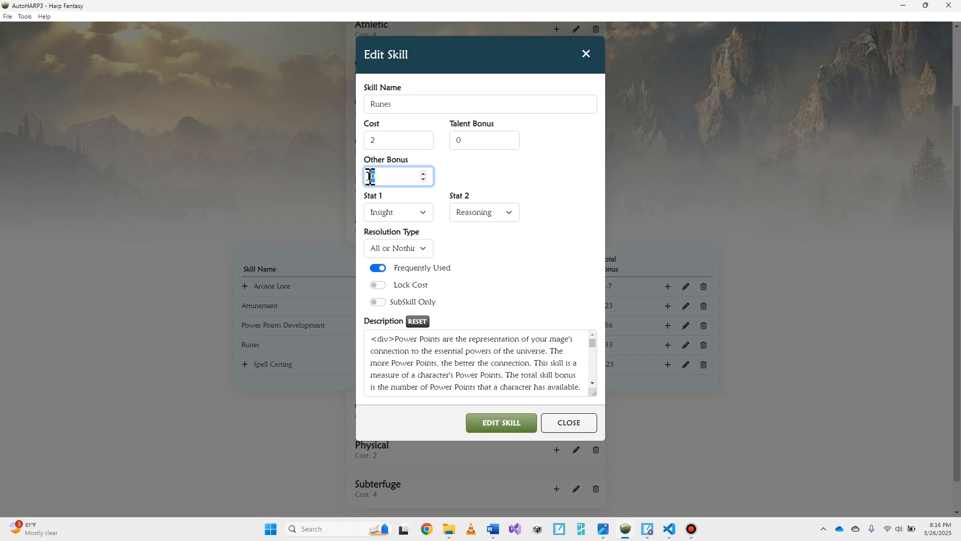
text(10)
click(476, 142)
click(501, 430)
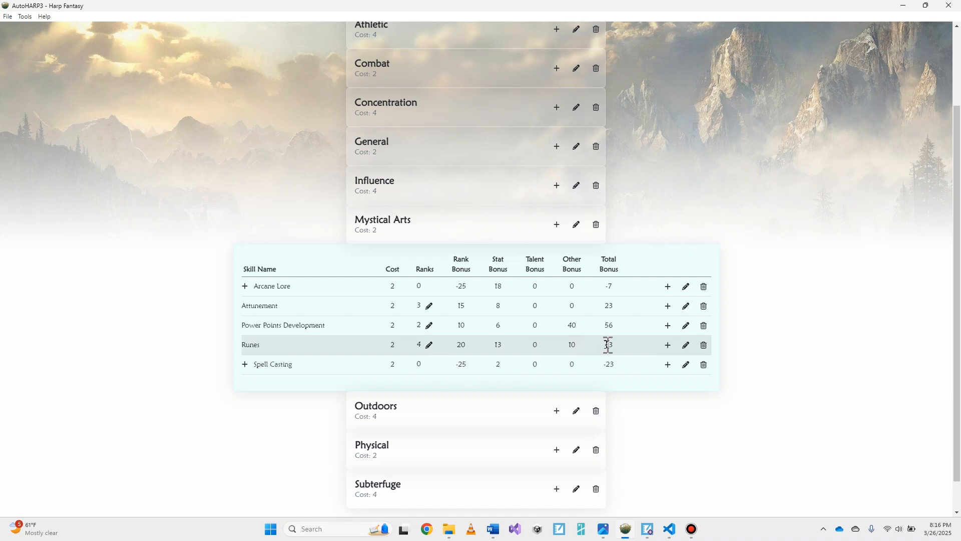
click(492, 227)
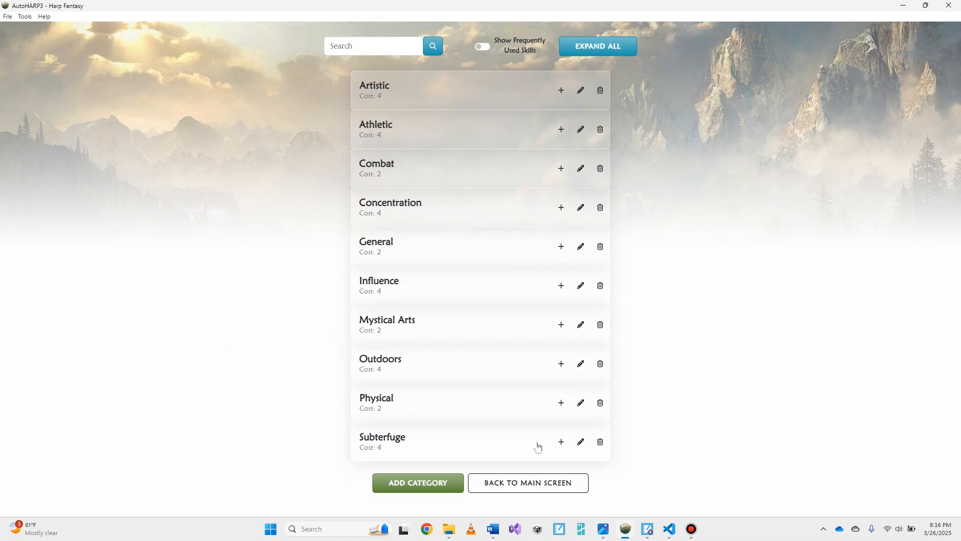
click(547, 482)
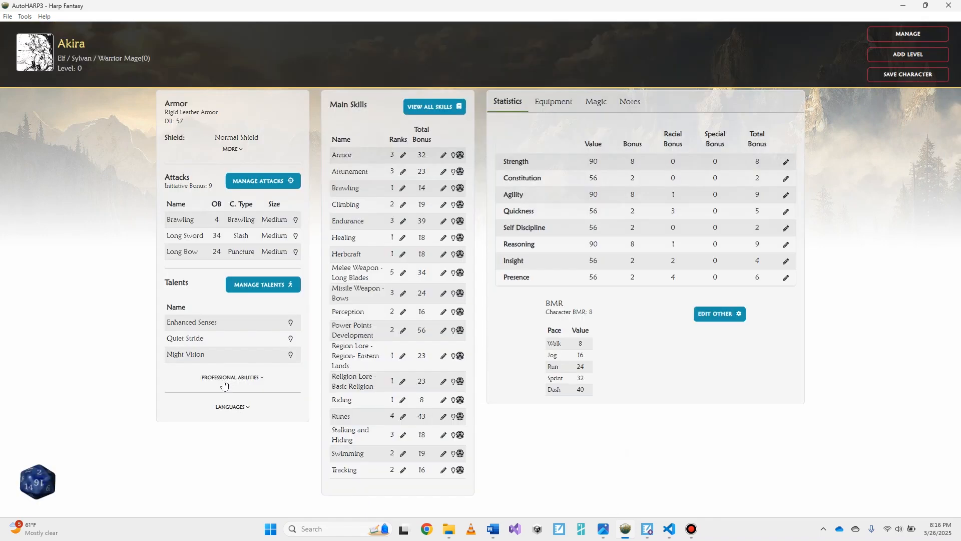
Step: Set the Talent Bonus of the Perception skill to 10 and save the skill
mouse_move(290, 325)
click(442, 313)
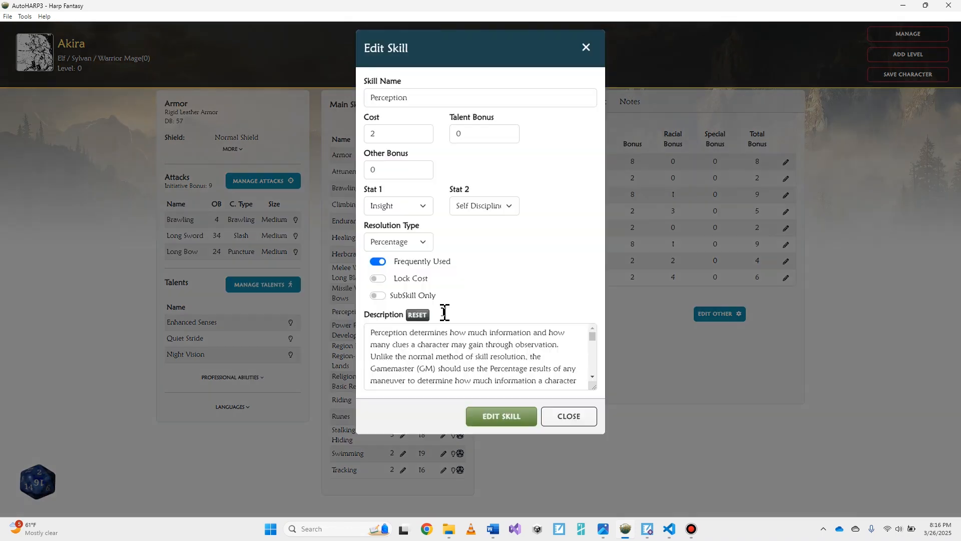
drag(397, 175, 370, 177)
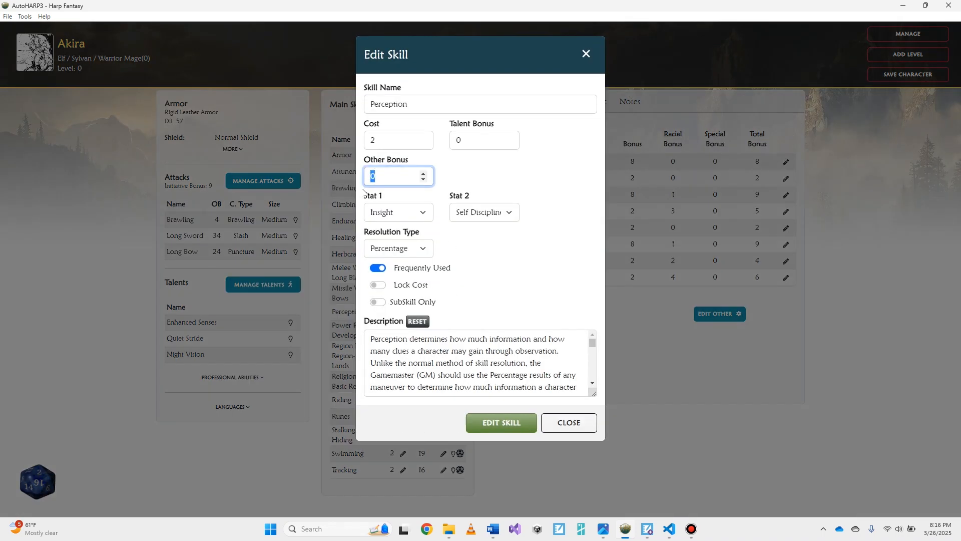
double_click(461, 140)
text(10)
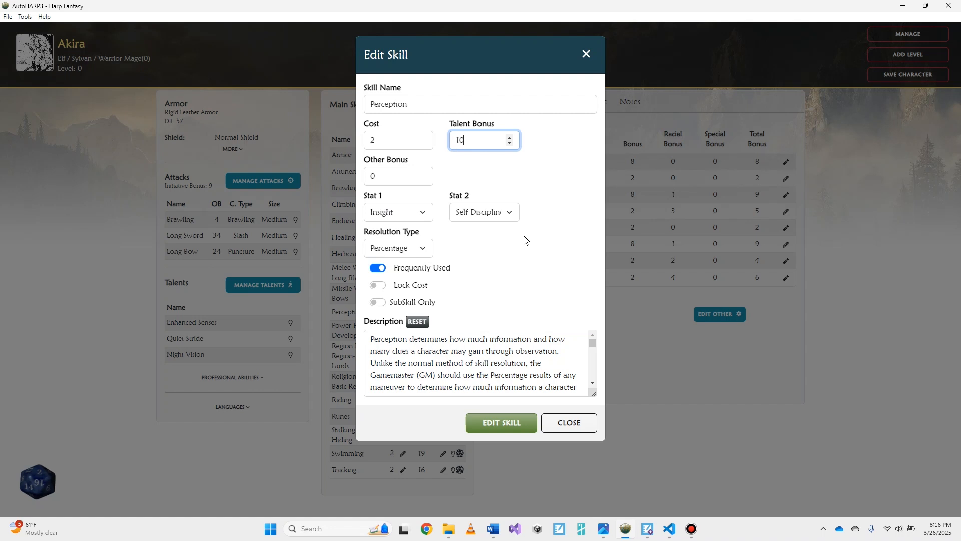
click(504, 423)
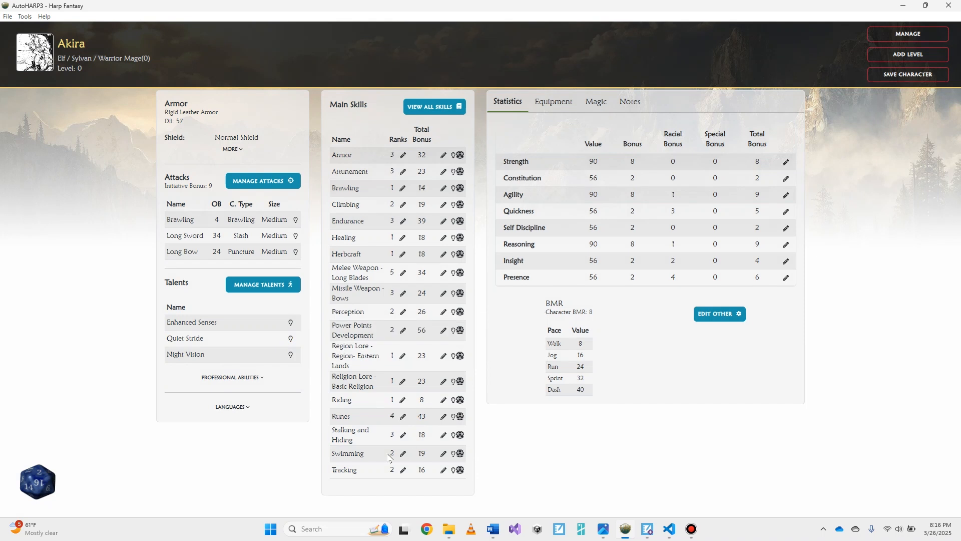
Step: Set the Talent Bonus of the Stalking and Hiding skill to 25, save it, and close the Night Vision description
click(444, 436)
drag(465, 139, 453, 145)
text(25)
click(515, 423)
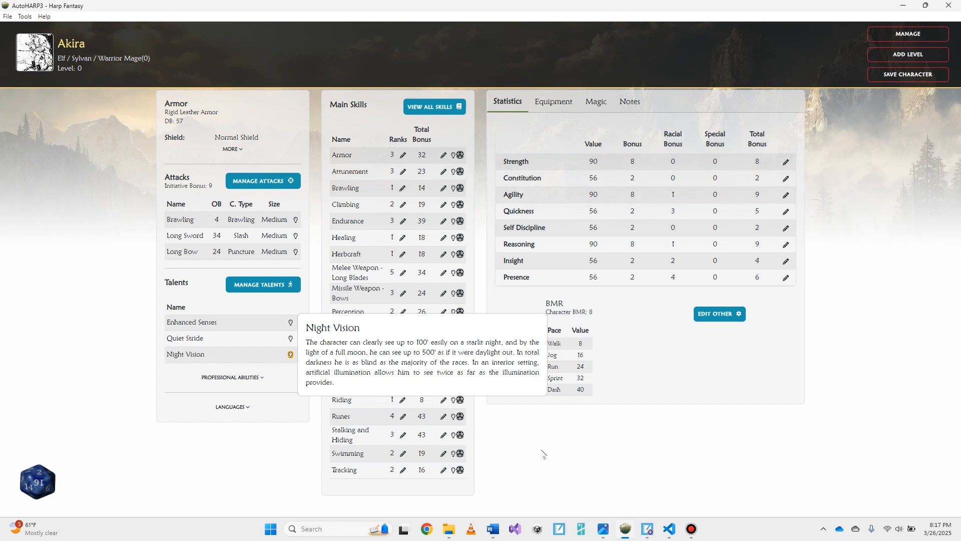
click(542, 450)
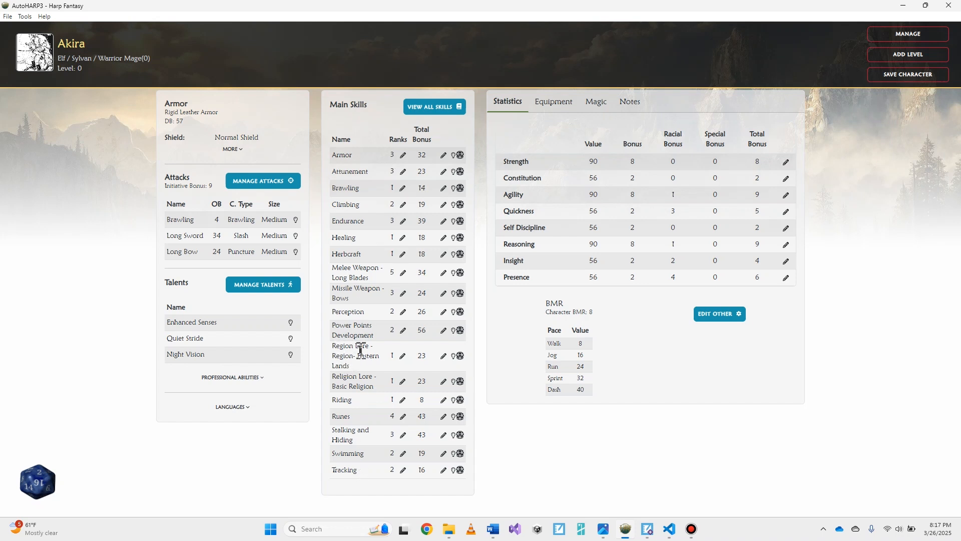
Step: Edit the ranks of the Armor skill and raise its Other ranks to 4
click(403, 160)
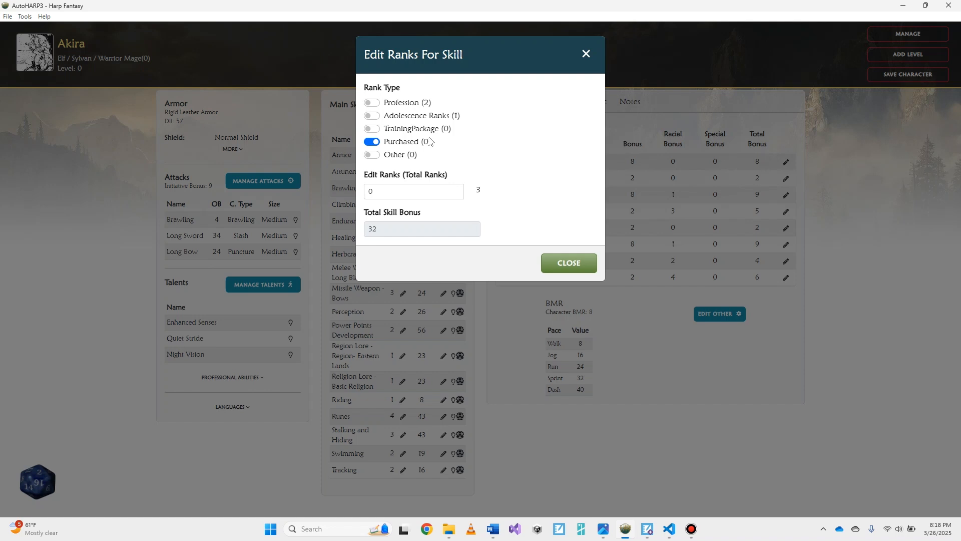
click(372, 155)
click(456, 189)
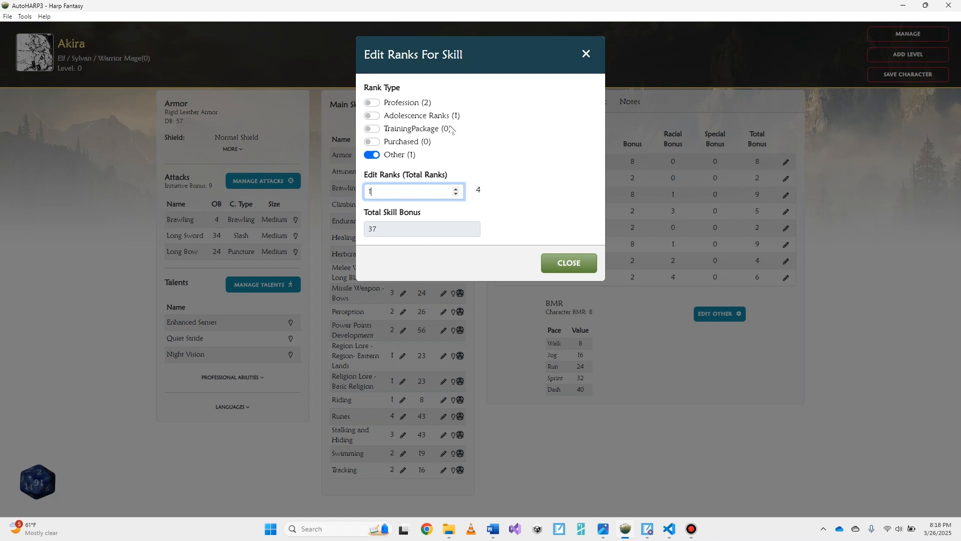
click(456, 188)
click(456, 189)
click(456, 189)
click(456, 188)
Step: Lower the Armor skill's Adolescence Ranks to 0 and set them back to 1
click(373, 116)
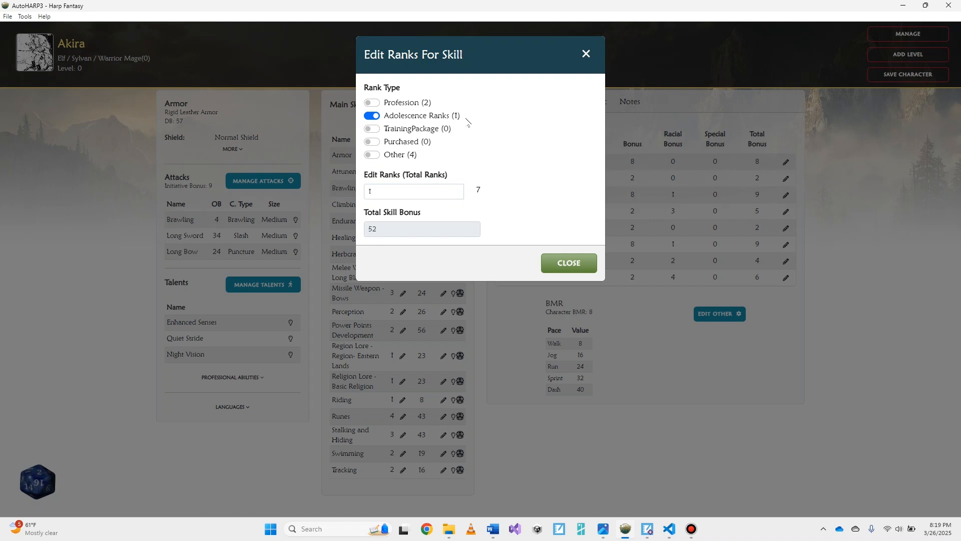
click(455, 194)
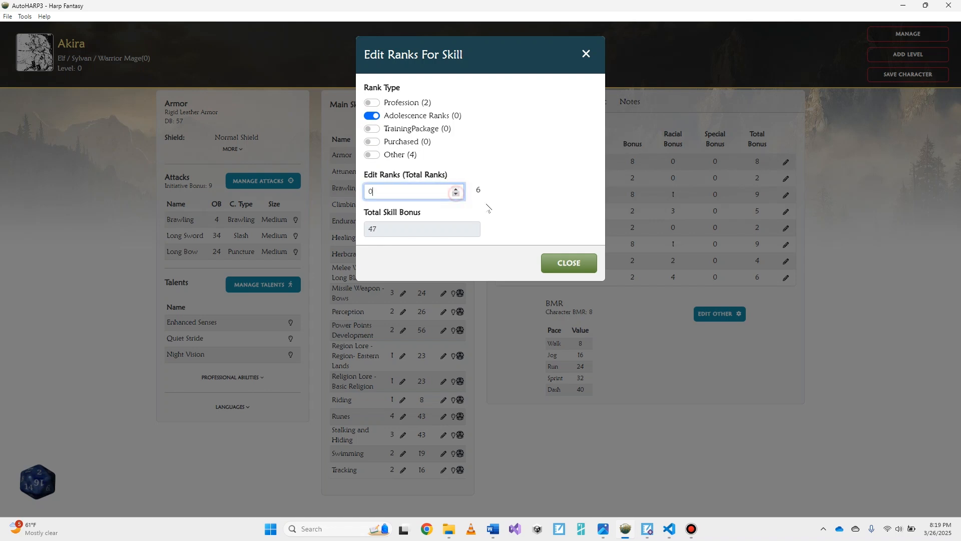
click(456, 194)
click(456, 195)
click(456, 189)
Step: Bring the Armor skill's Other ranks back down to 0 and close the rank editor
click(372, 155)
click(456, 188)
click(455, 189)
click(455, 195)
click(455, 194)
click(456, 195)
click(456, 194)
click(456, 194)
click(456, 194)
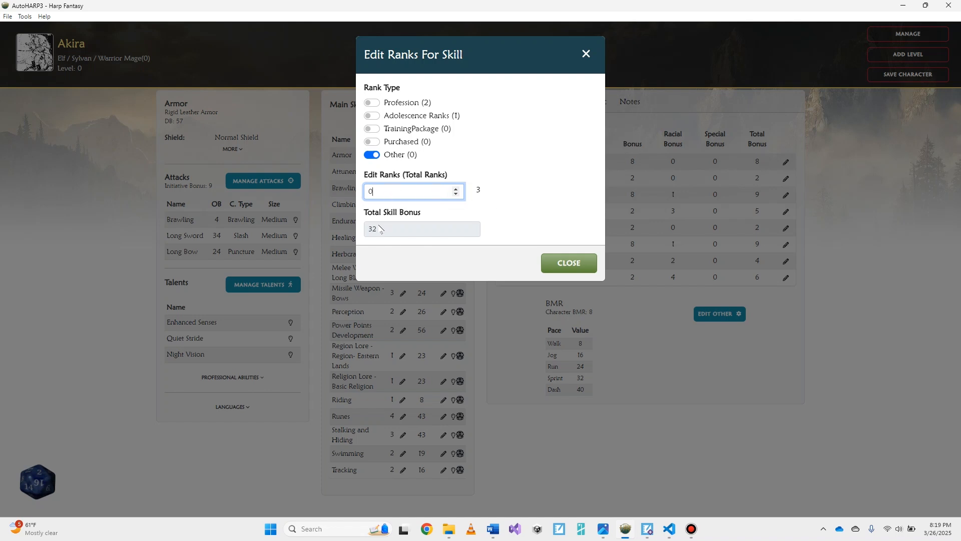
click(578, 261)
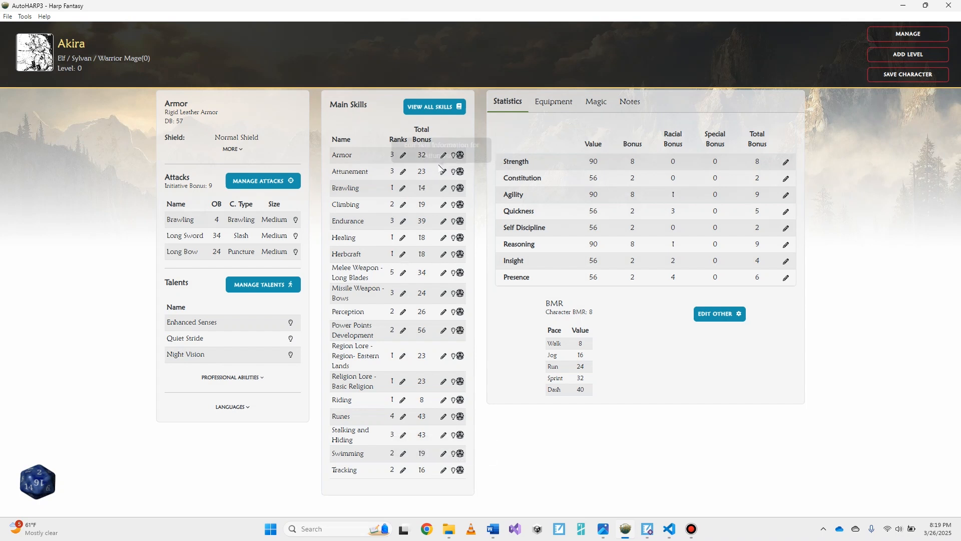
Step: Edit the Armor skill, switch Lock Cost on and off again, look through the description, and save the skill
click(443, 157)
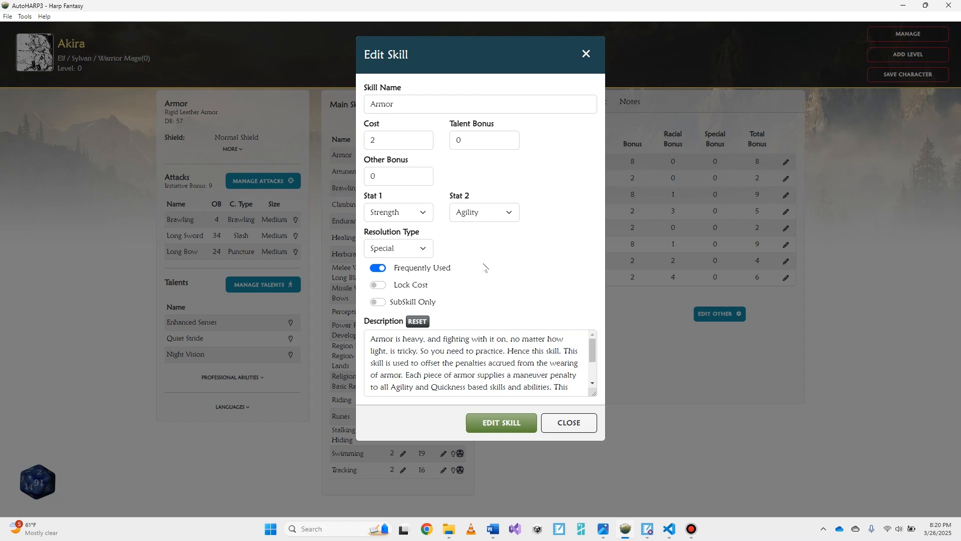
click(380, 285)
click(395, 142)
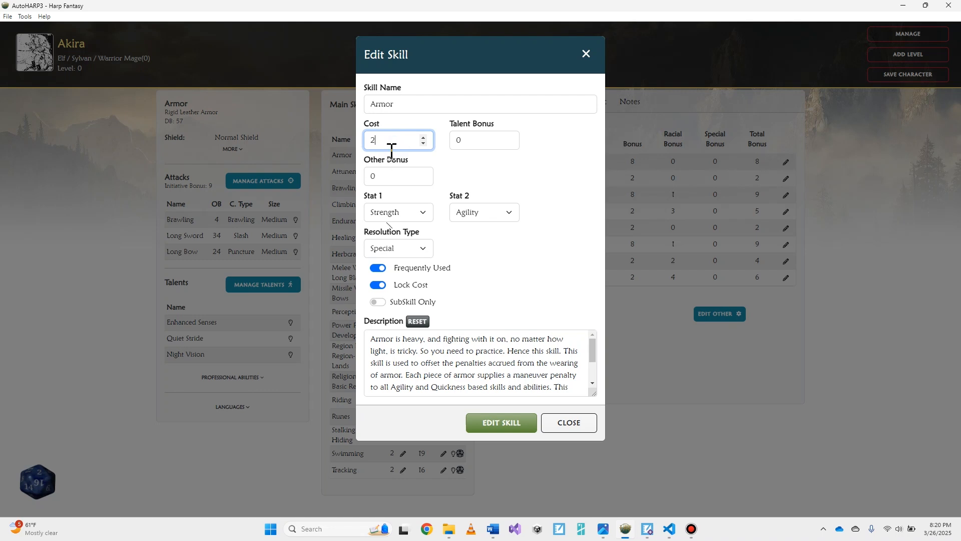
click(379, 285)
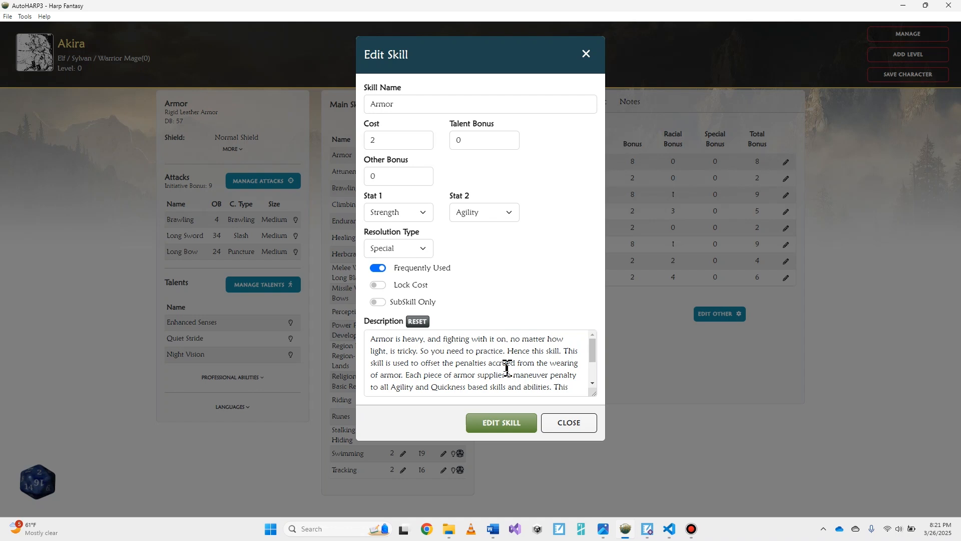
scroll(520, 362, down, 2)
scroll(520, 362, up, 2)
click(514, 429)
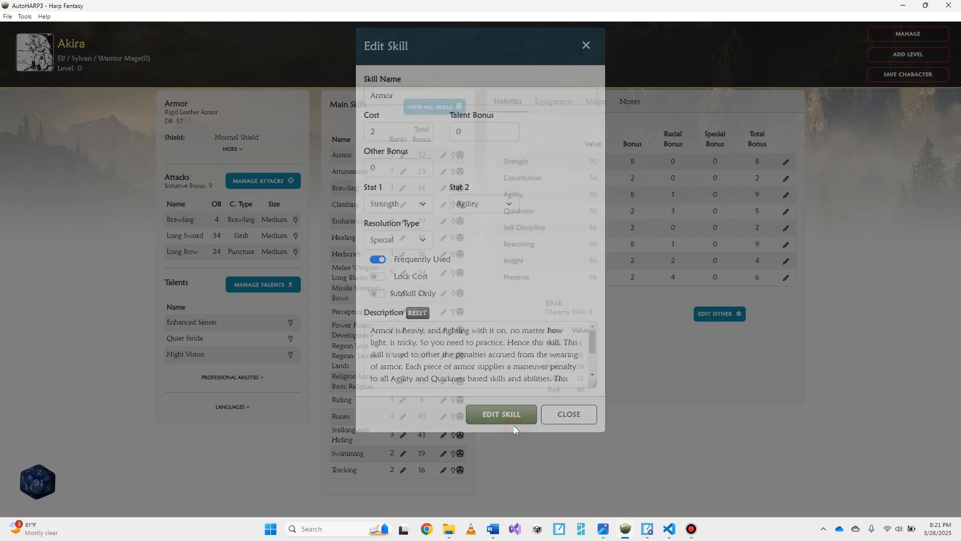
Step: Read the additional information for the Armor skill, including its bonus breakdown, and close it
click(454, 156)
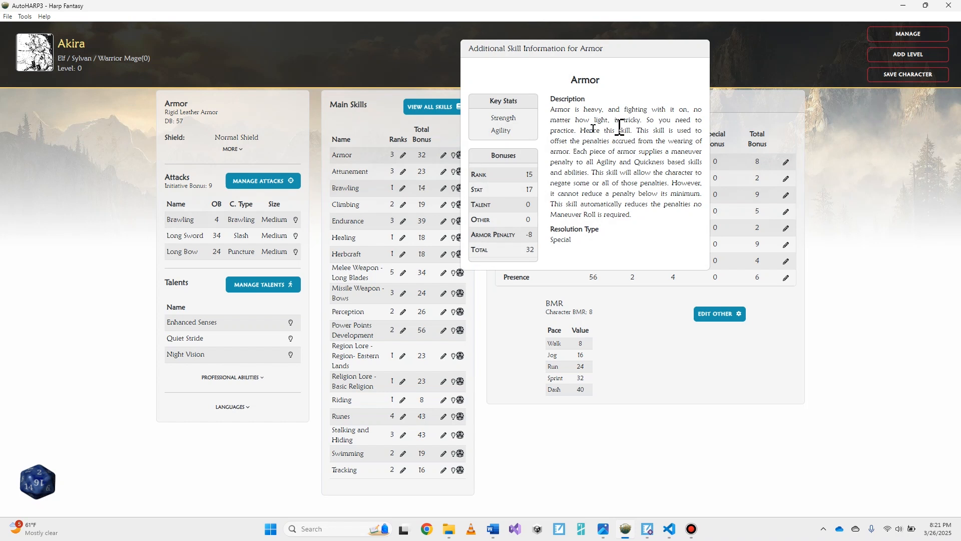
click(554, 443)
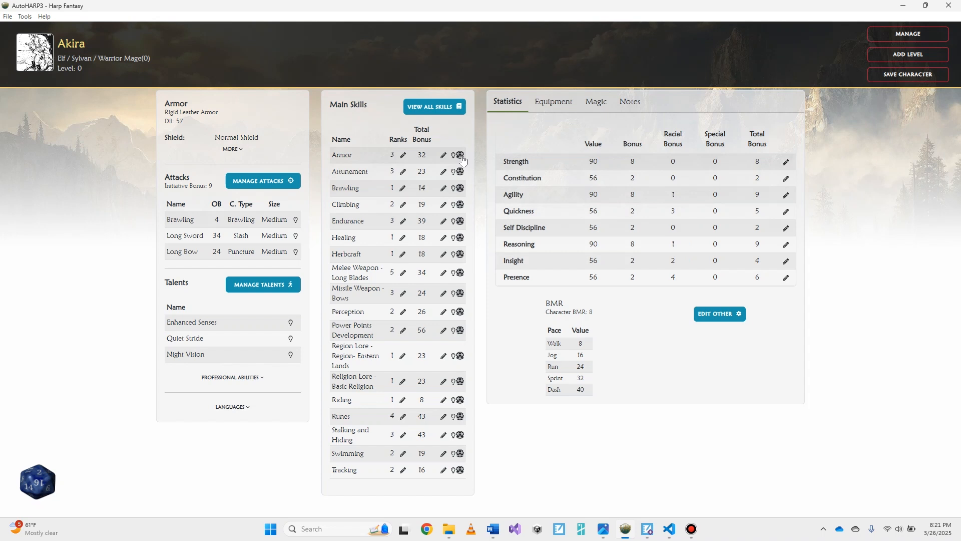
Step: Open the full skill list and expand the Combat category
click(436, 107)
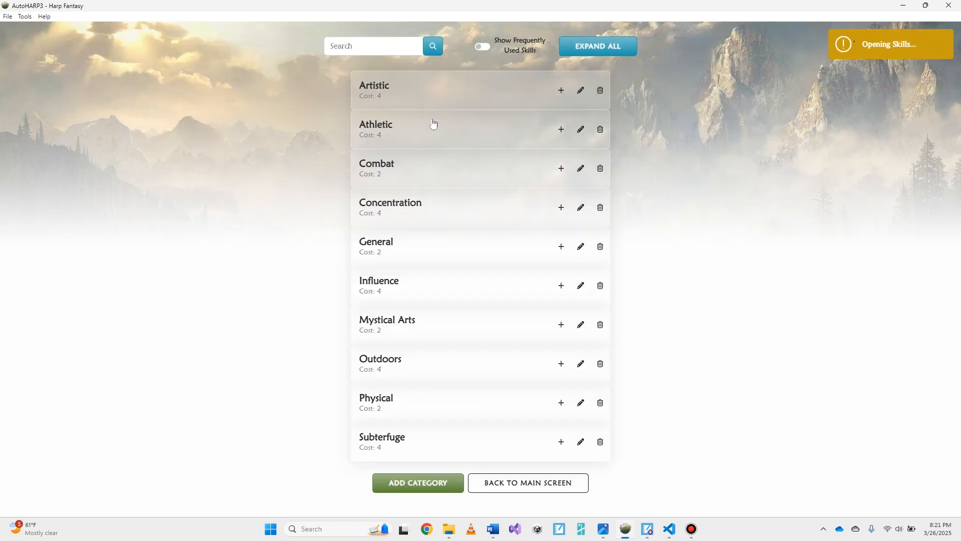
click(416, 175)
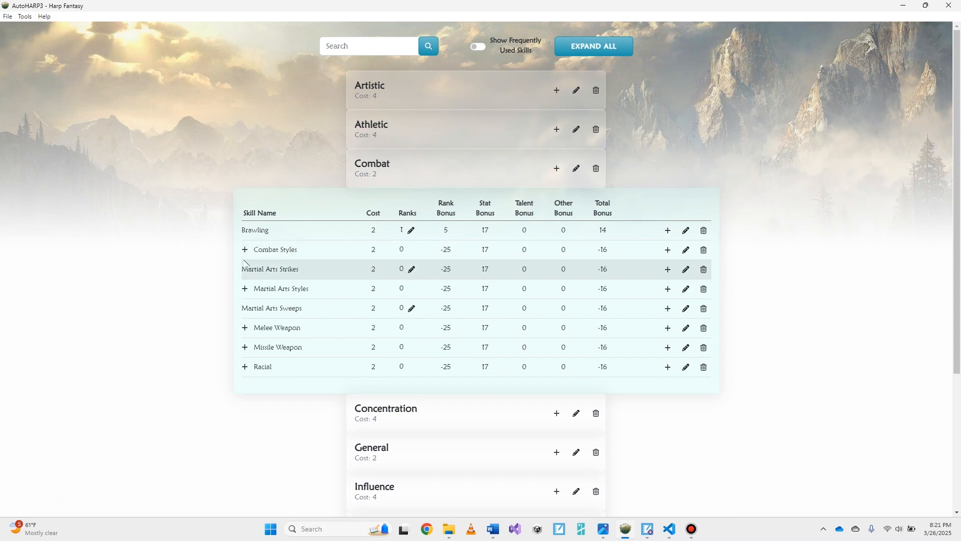
Step: Turn off SubSkill Only for the Combat Styles skill and save, and turn it back on and save again
click(685, 250)
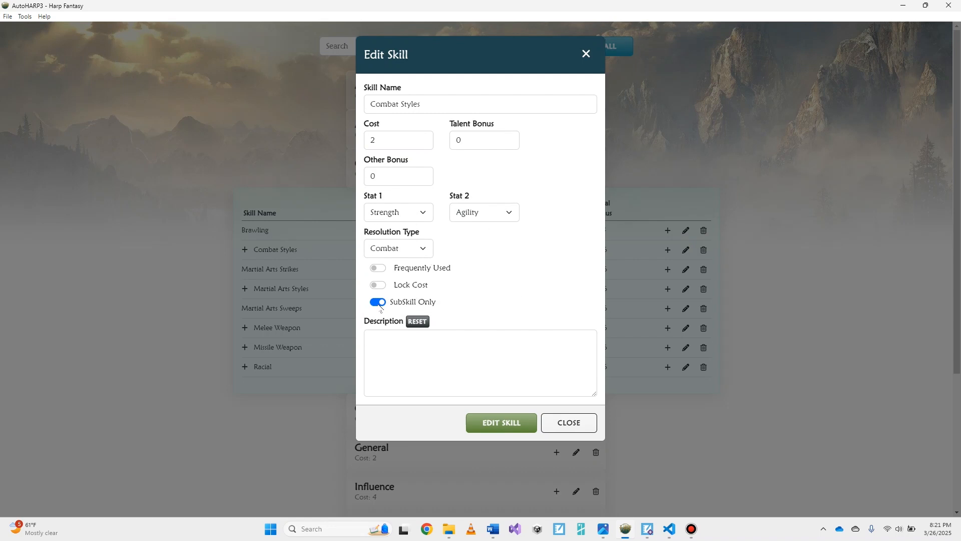
click(379, 303)
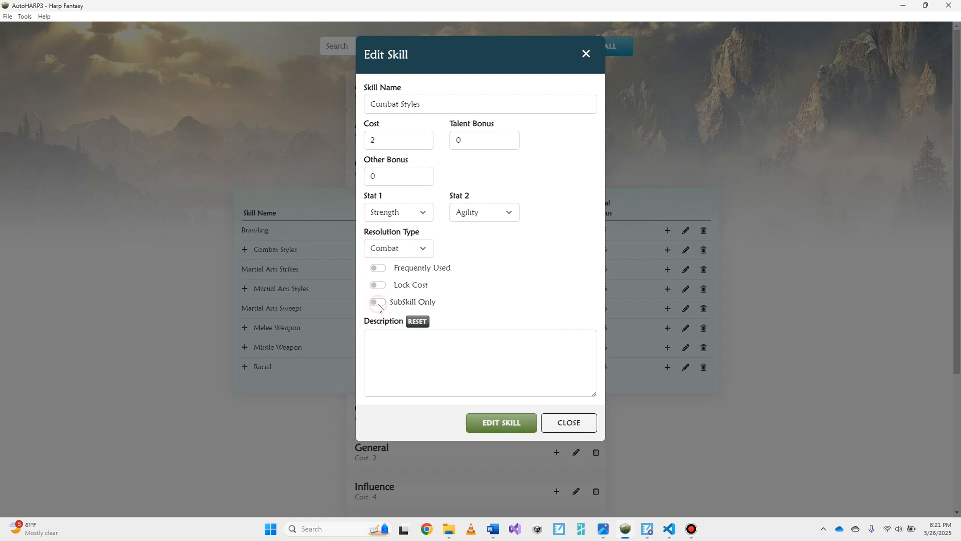
click(502, 424)
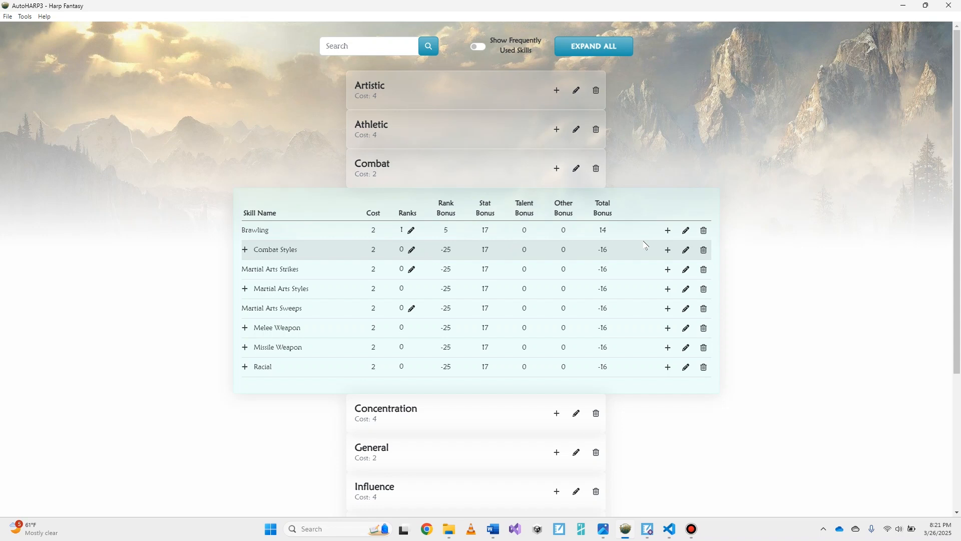
click(686, 249)
click(378, 303)
click(493, 420)
Step: Briefly expand the subskills of Combat Styles and collapse the Combat category
click(245, 250)
click(245, 249)
click(455, 178)
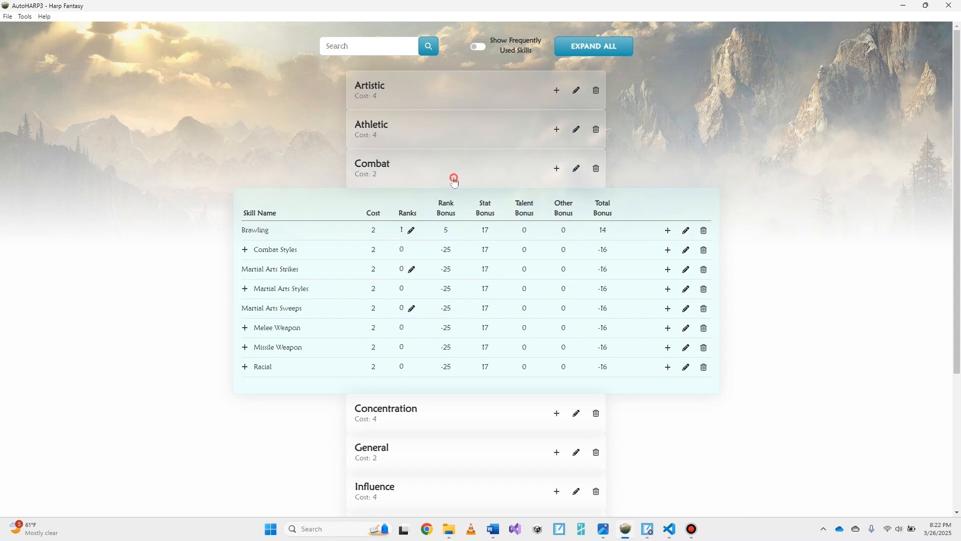
Step: Show the frequently used skills, review the highlighted skills across the categories, and collapse all categories again
click(486, 49)
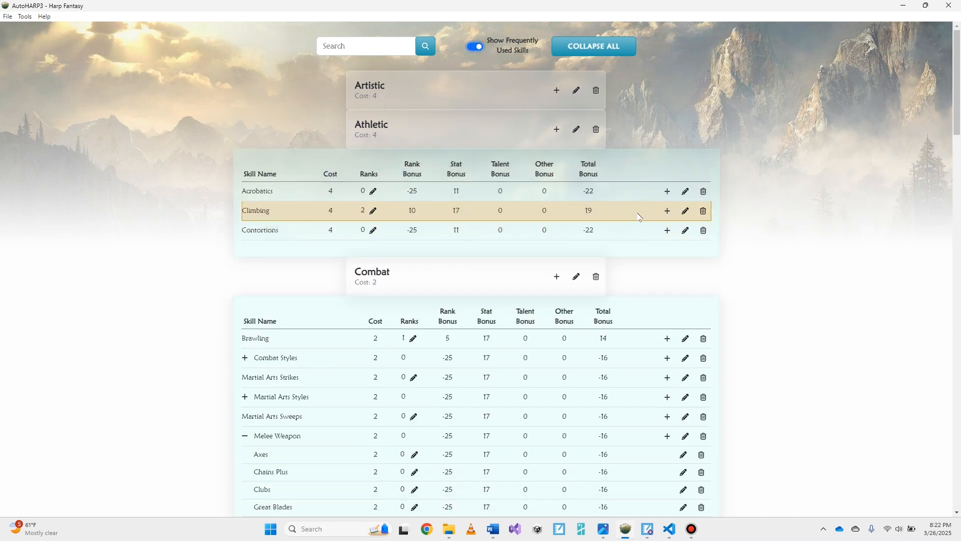
scroll(721, 315, down, 6)
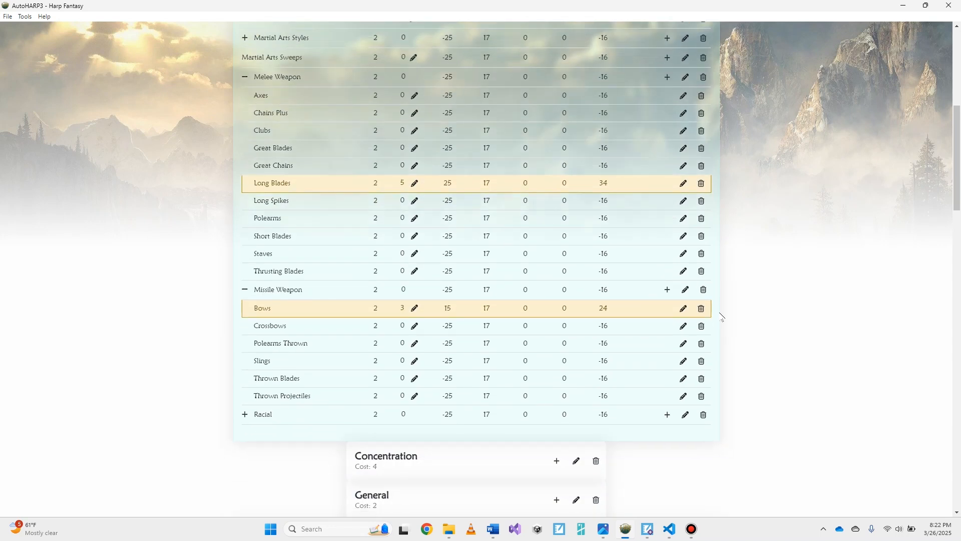
scroll(721, 316, down, 18)
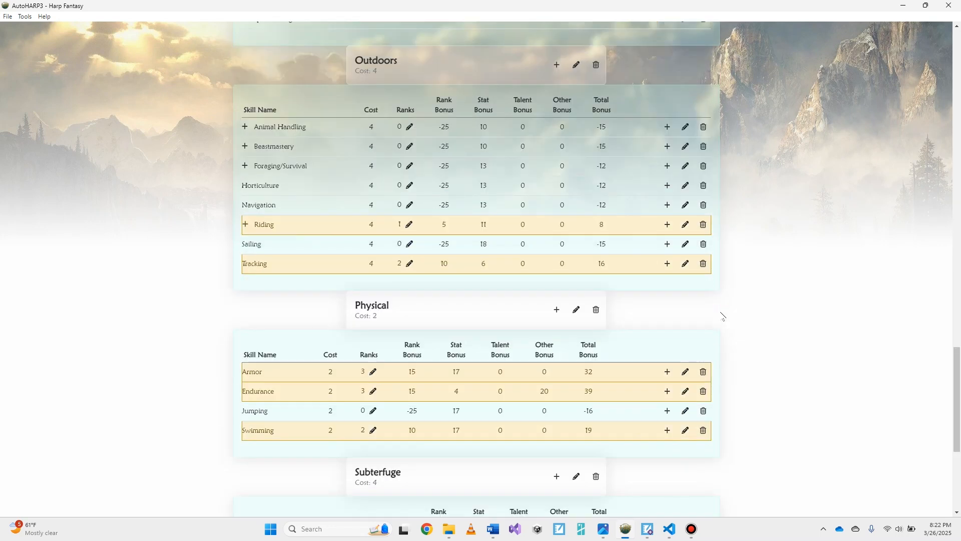
scroll(723, 316, up, 15)
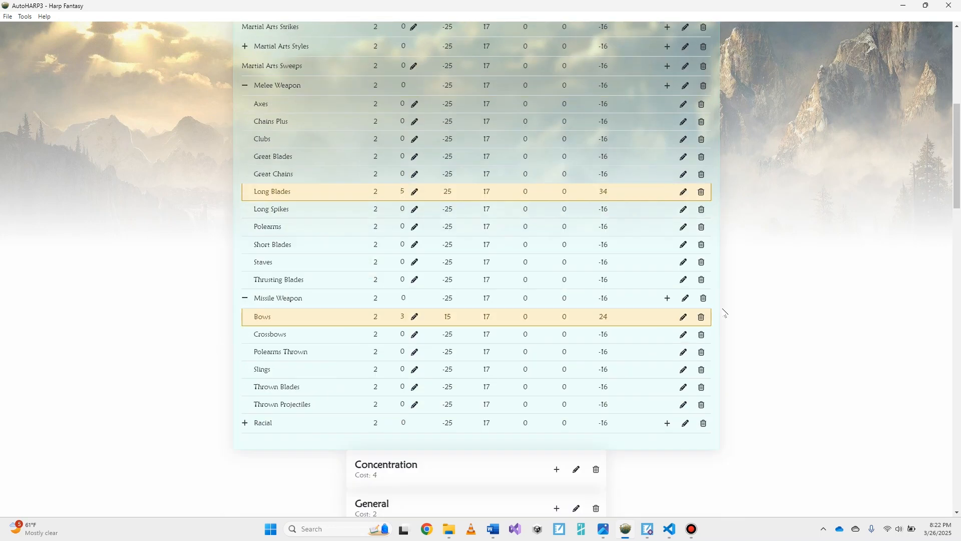
scroll(724, 313, up, 6)
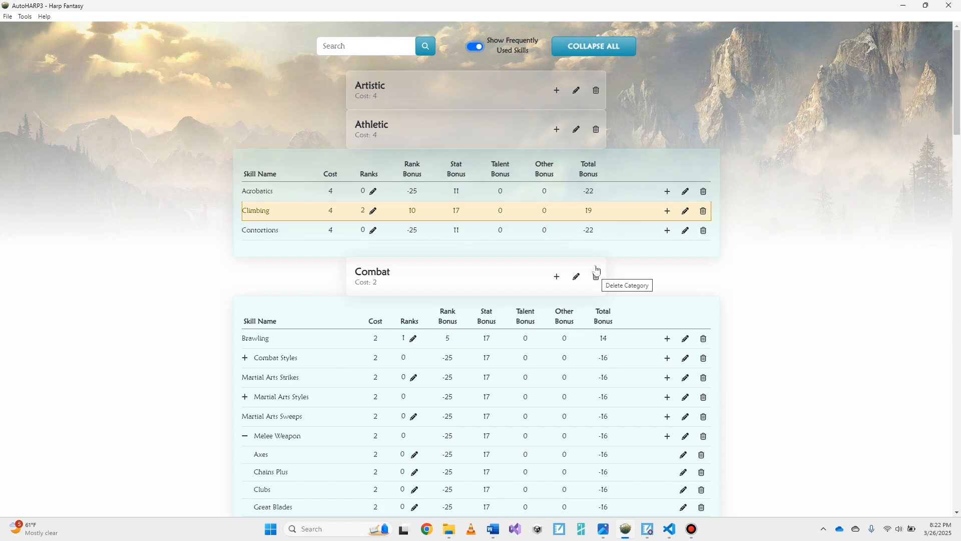
click(494, 275)
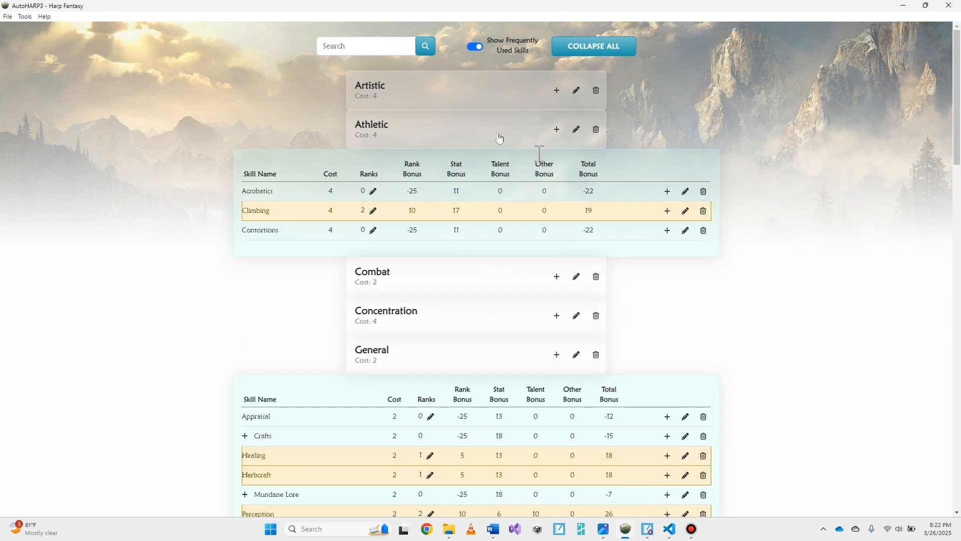
click(606, 53)
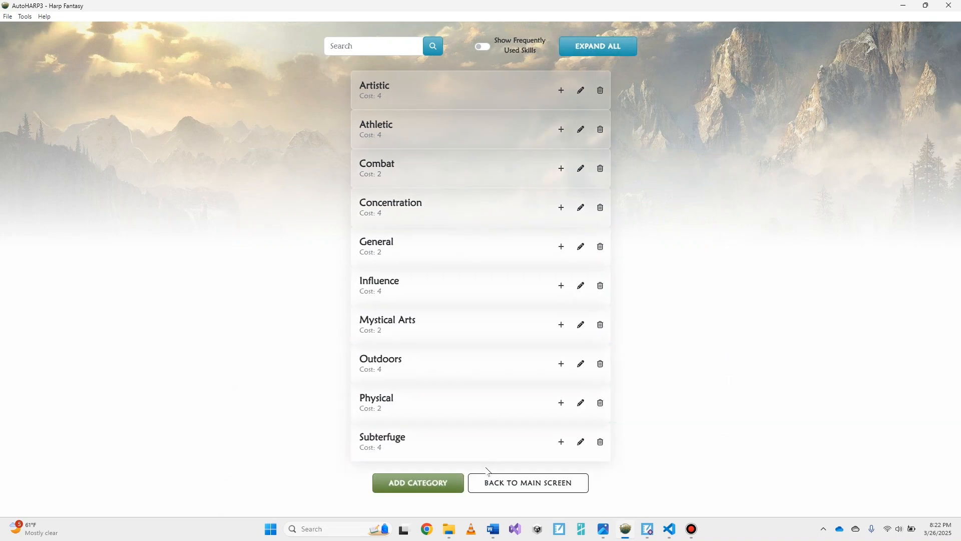
Step: Search the skill list for Acting, and search it again for Dancing
click(373, 45)
text(Acting)
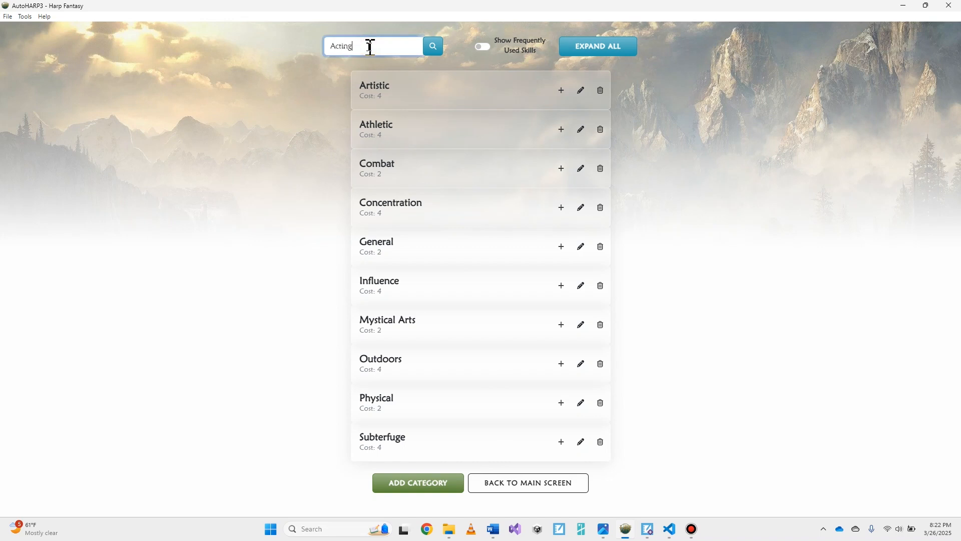
click(433, 46)
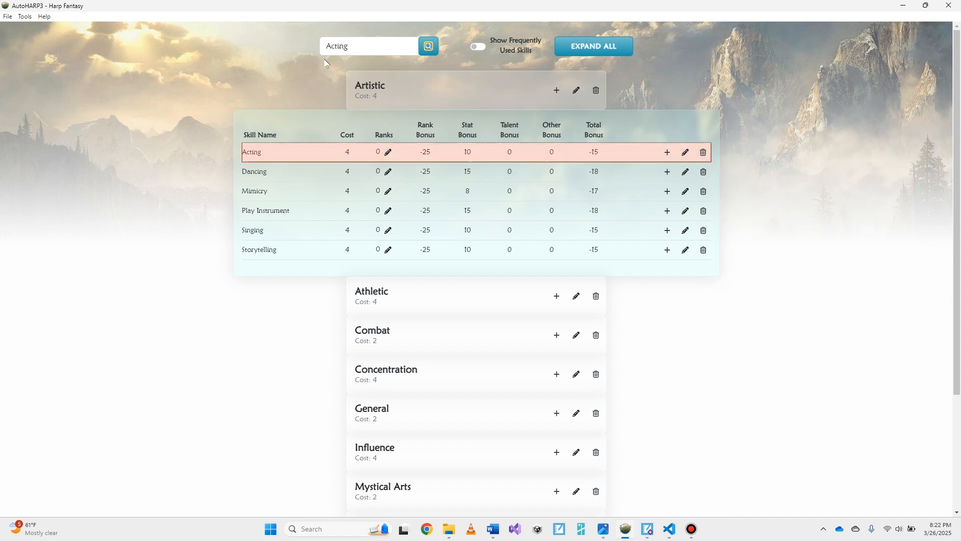
double_click(325, 46)
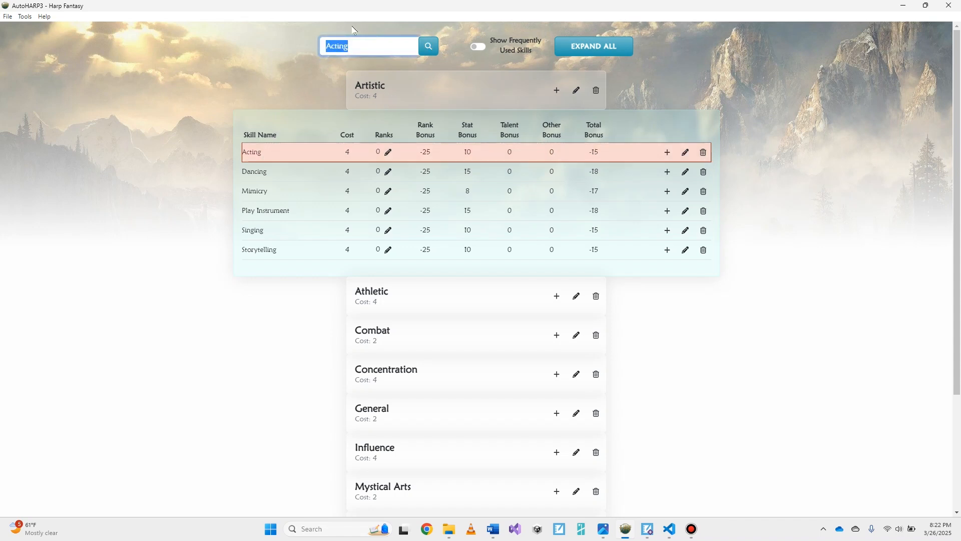
text(Da)
click(429, 46)
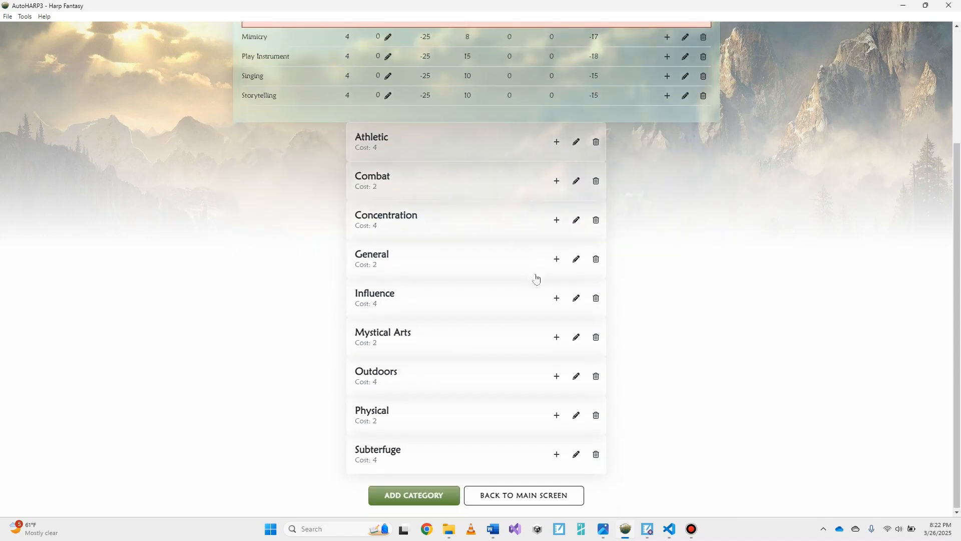
Step: Search the skill list for skills starting with M
scroll(537, 279, up, 3)
drag(356, 45, 312, 51)
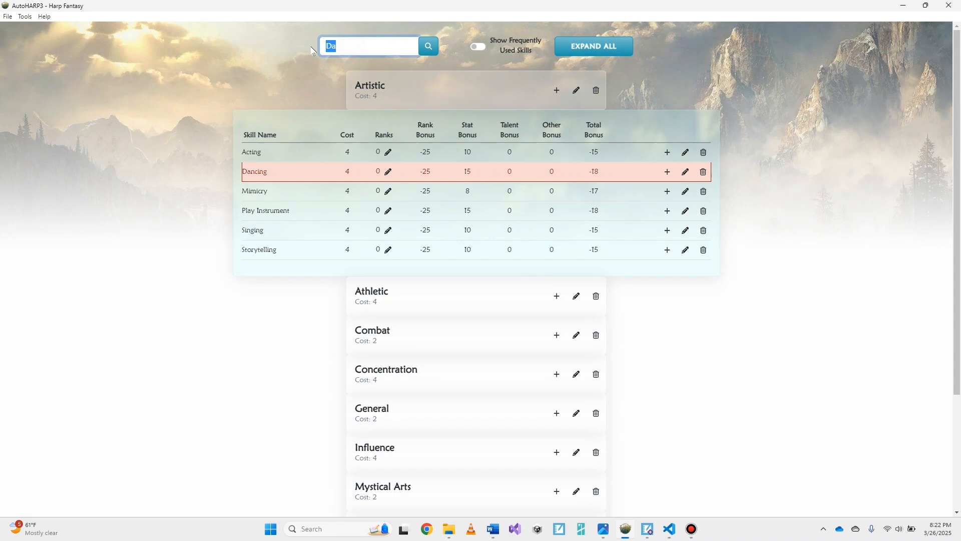
text(M)
click(429, 48)
scroll(408, 174, up, 3)
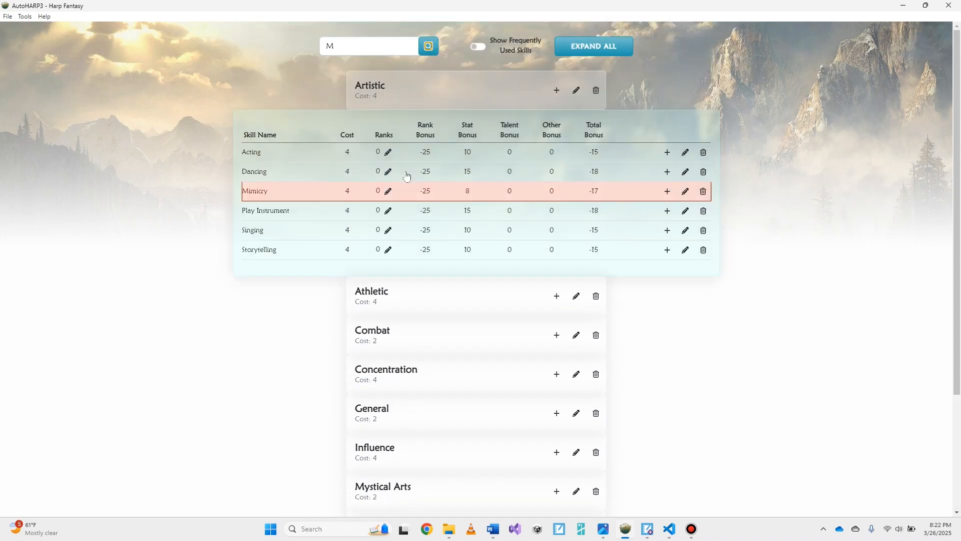
click(422, 297)
Step: Search the skill list for skills starting with A and review the matches across the categories
double_click(333, 46)
text(A)
click(429, 46)
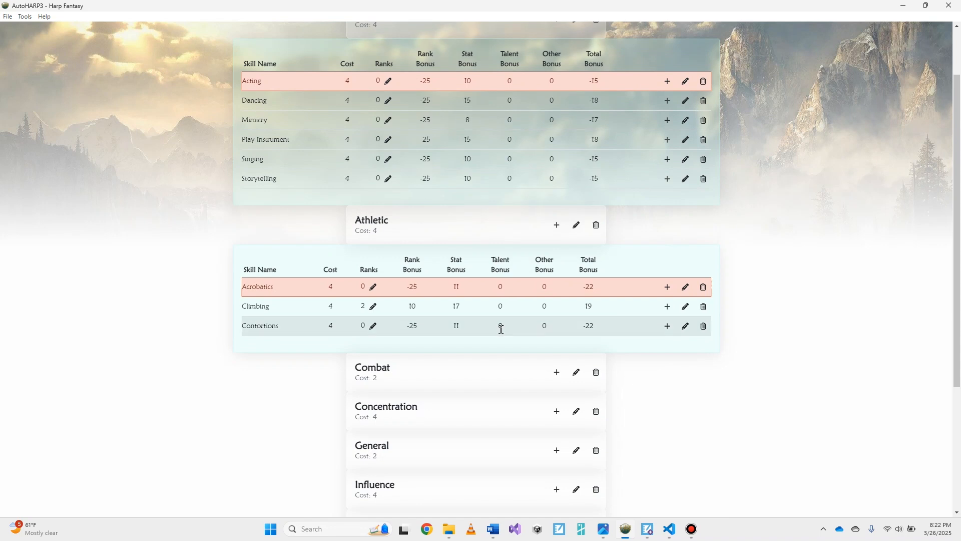
scroll(561, 355, down, 3)
scroll(628, 383, up, 5)
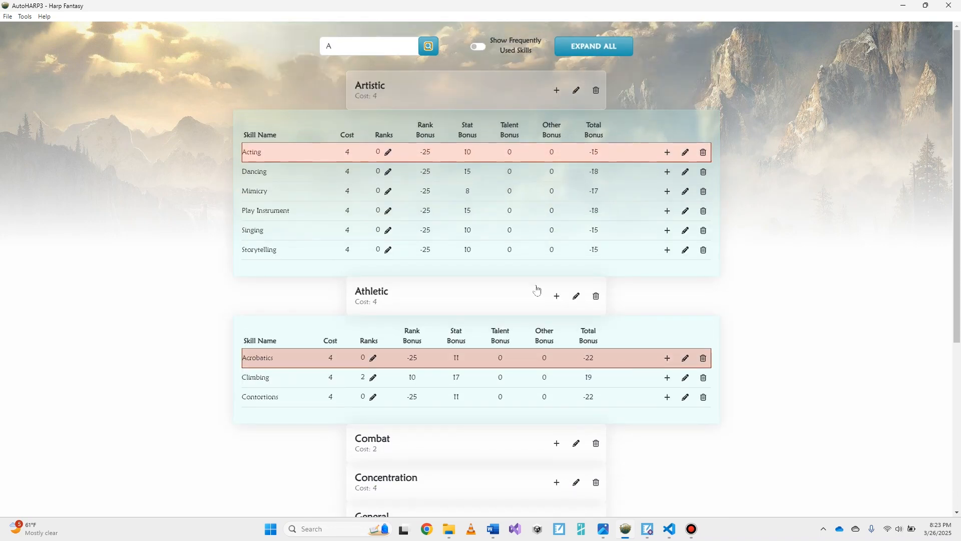
scroll(653, 391, down, 6)
scroll(658, 391, up, 6)
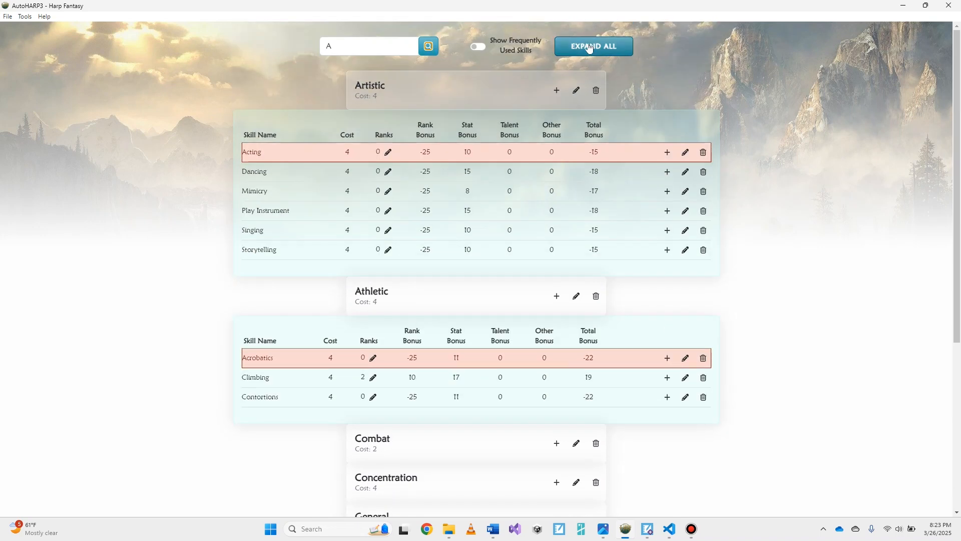
Step: Briefly view the Artistic category's new-skill form, and start a subskill of Acting named Method Acting
click(558, 92)
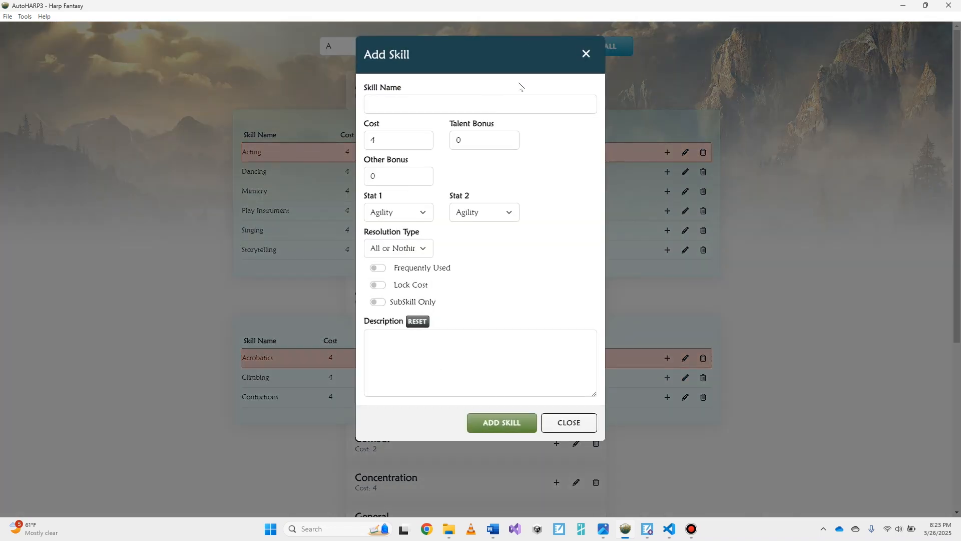
click(585, 54)
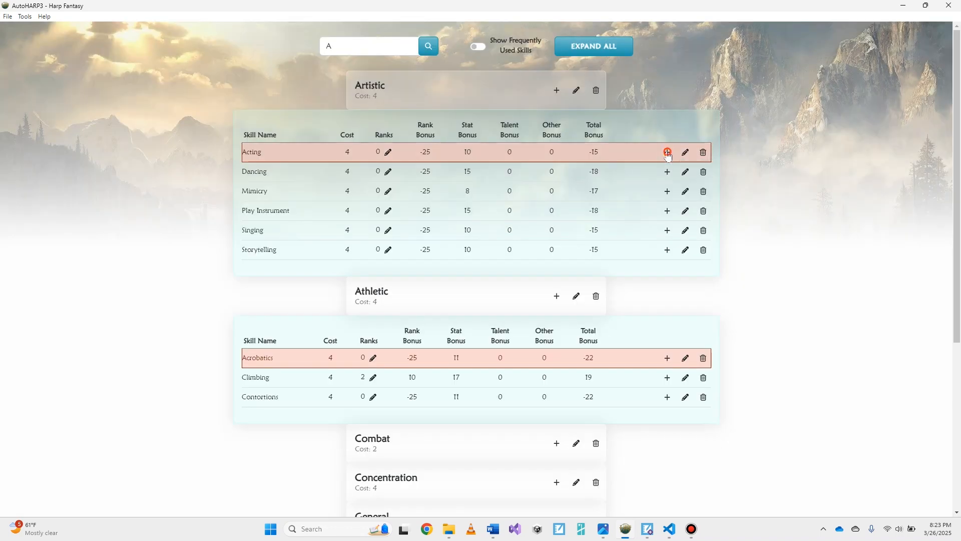
click(666, 152)
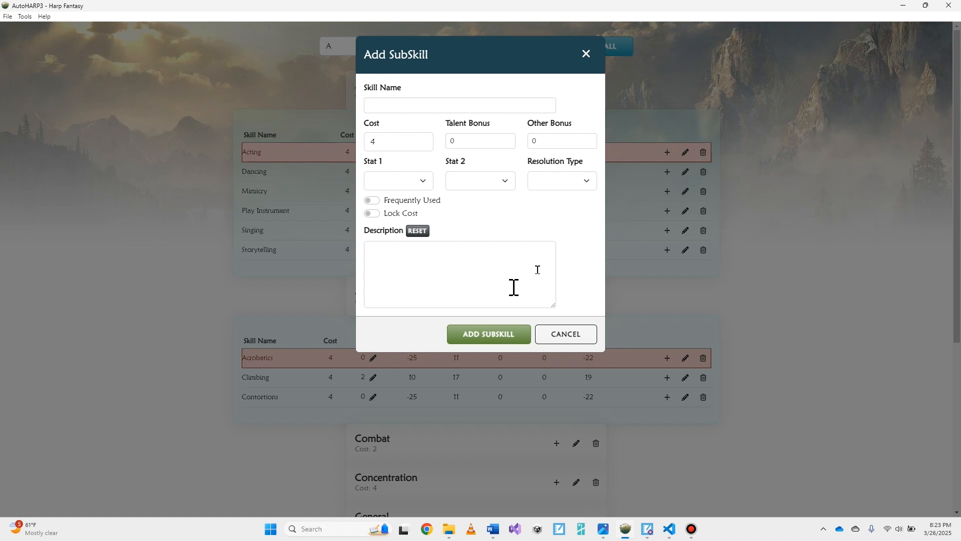
click(465, 104)
text(Method Acting)
key(Tab)
key(Tab)
key(Tab)
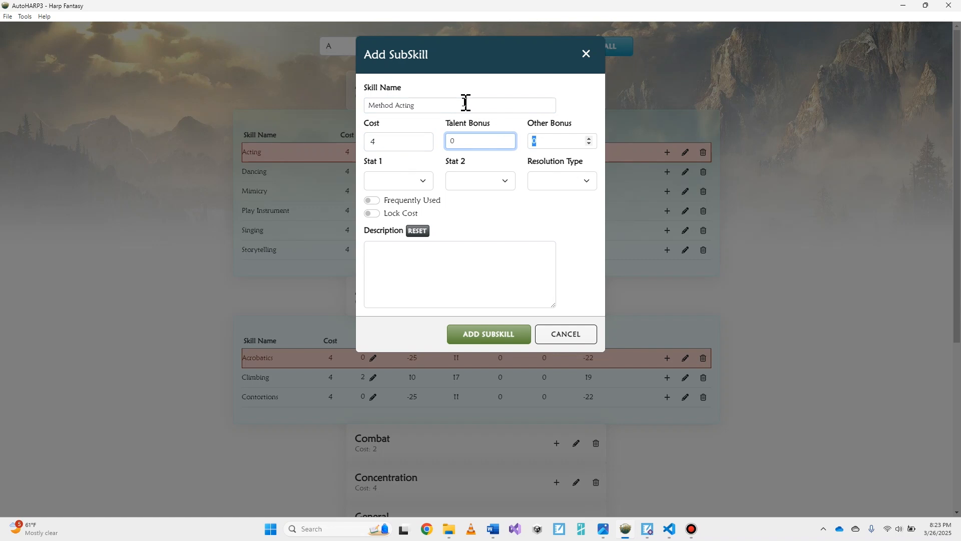
Step: Set the Method Acting stats to Insight and Presence with All or Nothing resolution, and add the subskill
key(Tab)
key(i)
key(Tab)
key(p)
key(Tab)
key(a)
key(Tab)
click(463, 260)
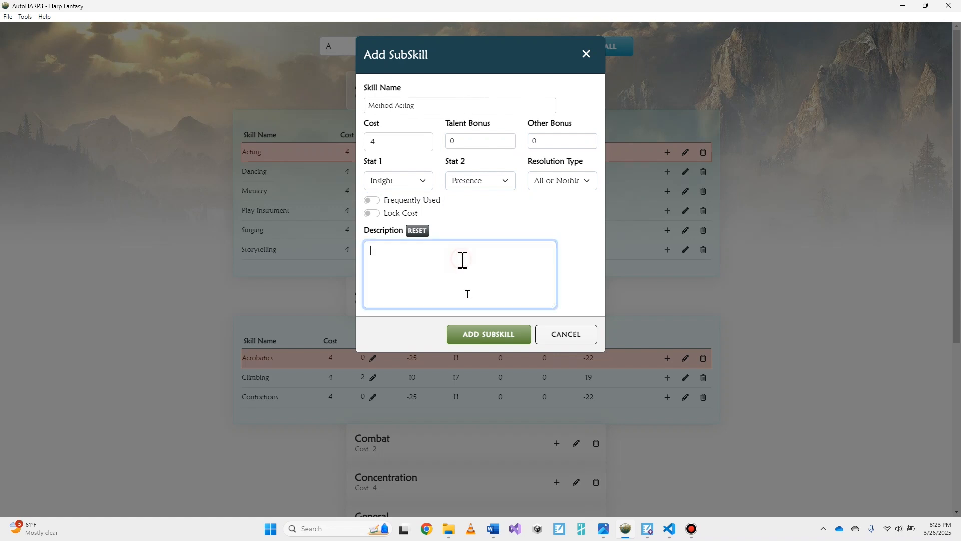
click(488, 333)
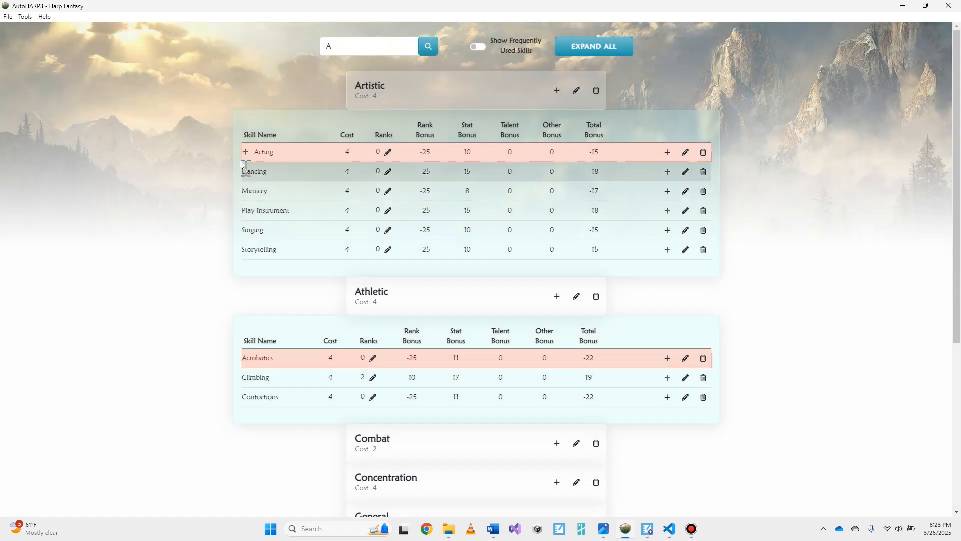
Step: Expand the subskills of Acting and clear the skill search
click(246, 152)
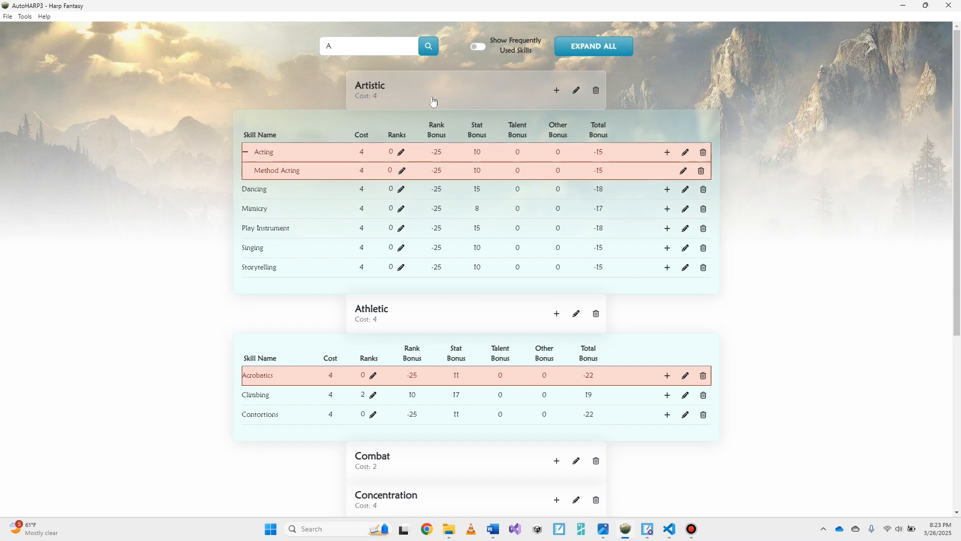
double_click(365, 46)
key(BackSpace)
click(429, 51)
scroll(432, 54, down, 2)
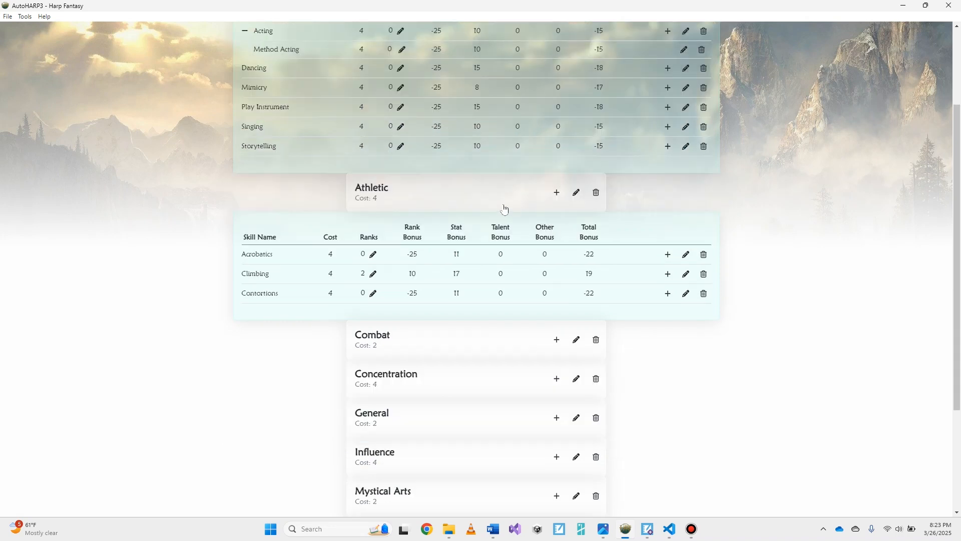
scroll(503, 208, up, 2)
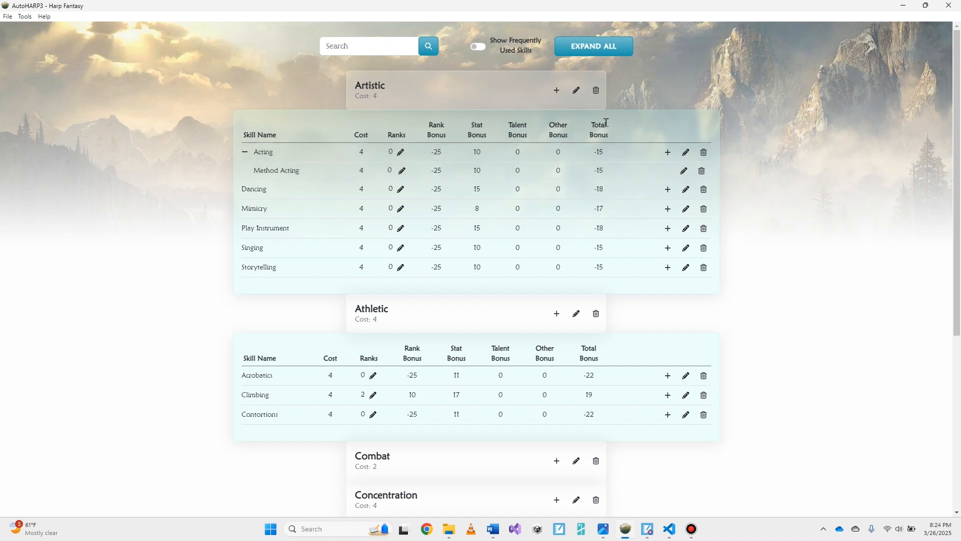
Step: Expand and collapse all skill categories, and return to the character's main screen
click(532, 92)
click(612, 50)
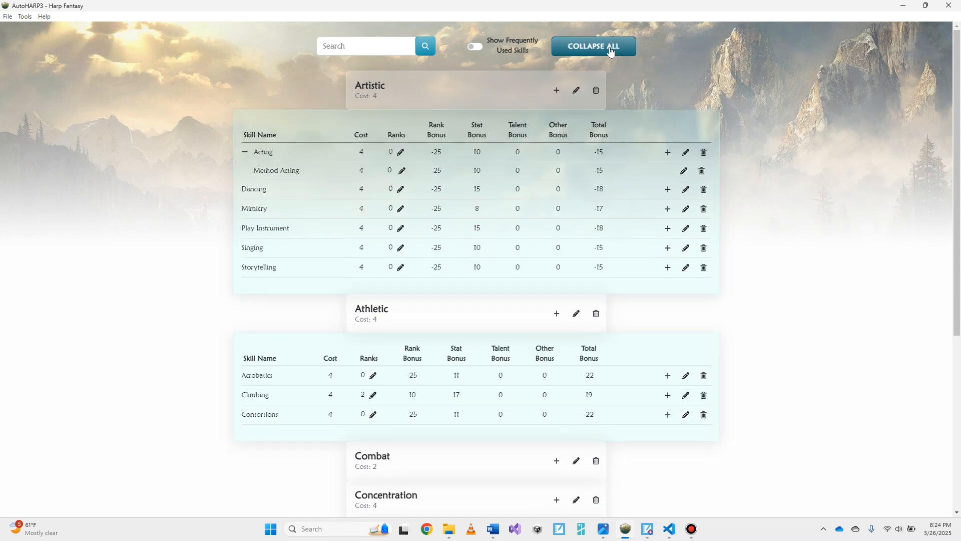
click(608, 46)
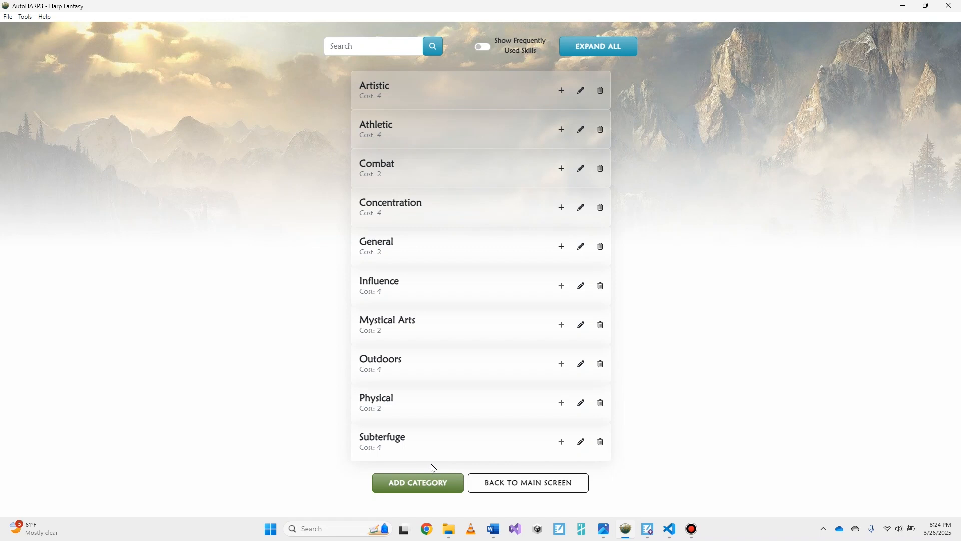
click(511, 491)
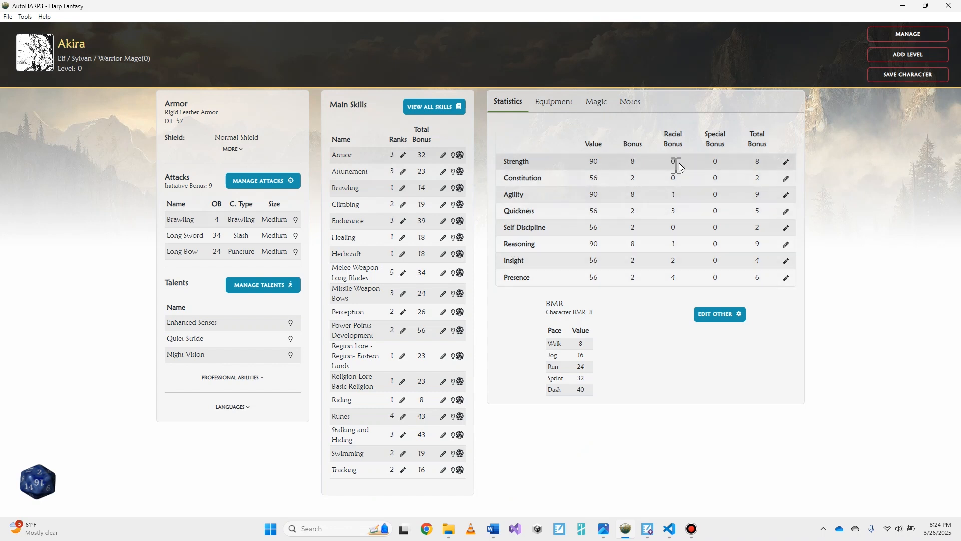
Step: Set the Strength stat value to 91 and save the change
click(785, 163)
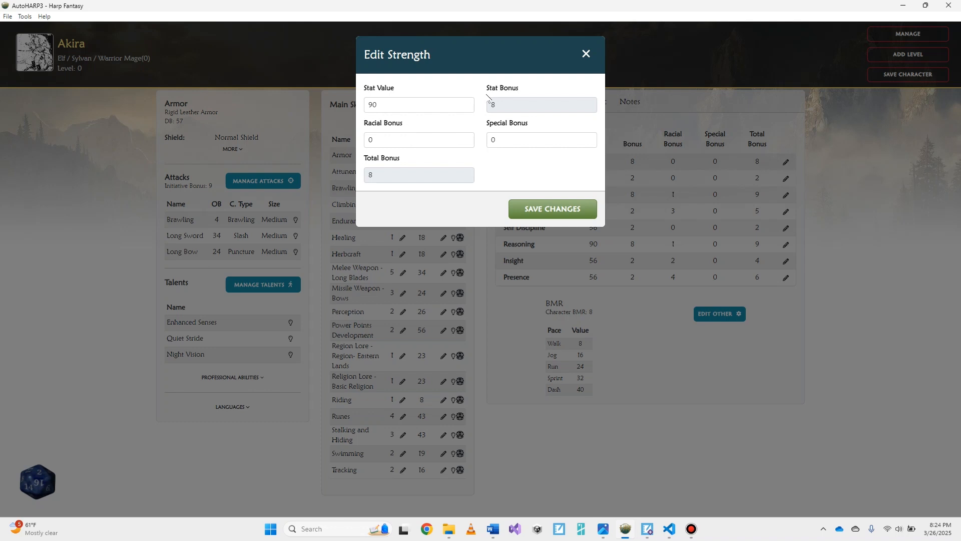
click(467, 102)
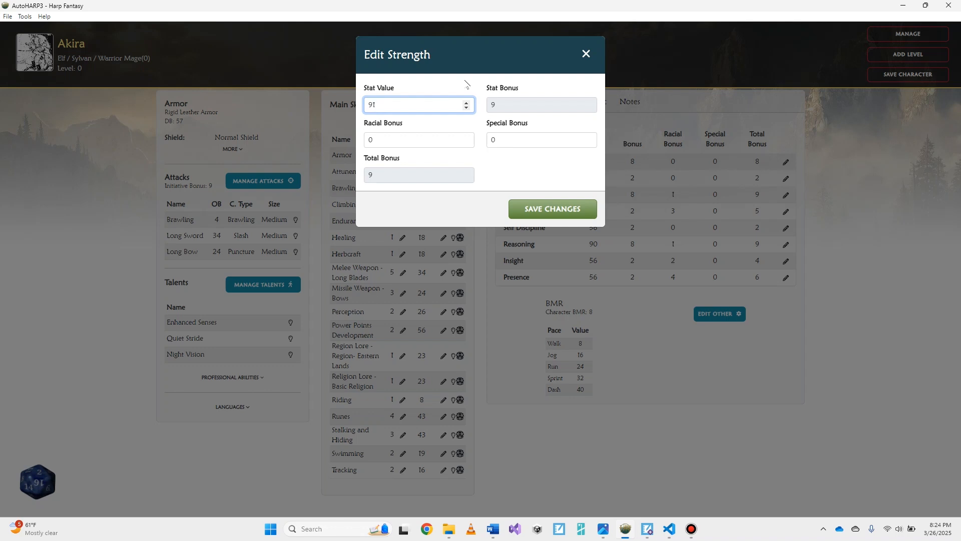
click(551, 207)
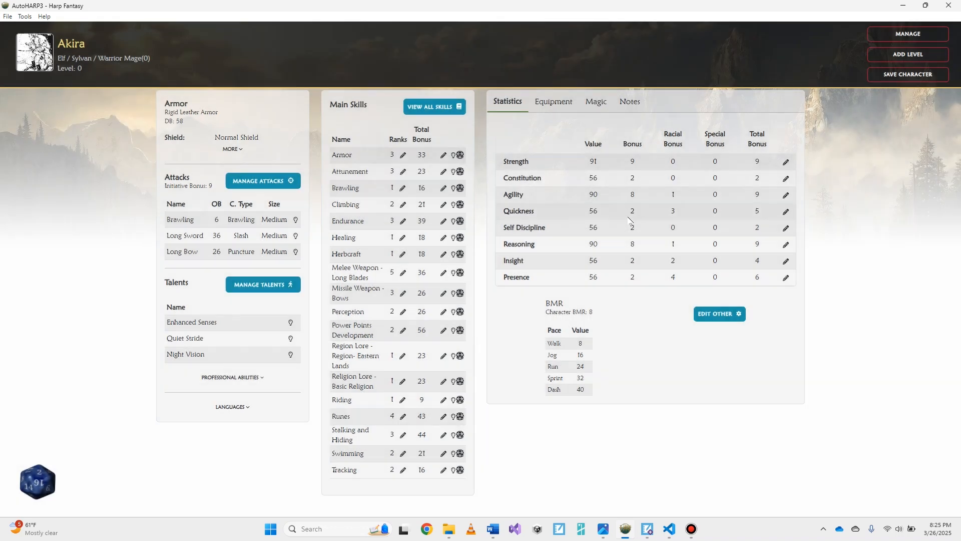
Step: Set the other BMR modifier to 1 and save it
click(713, 313)
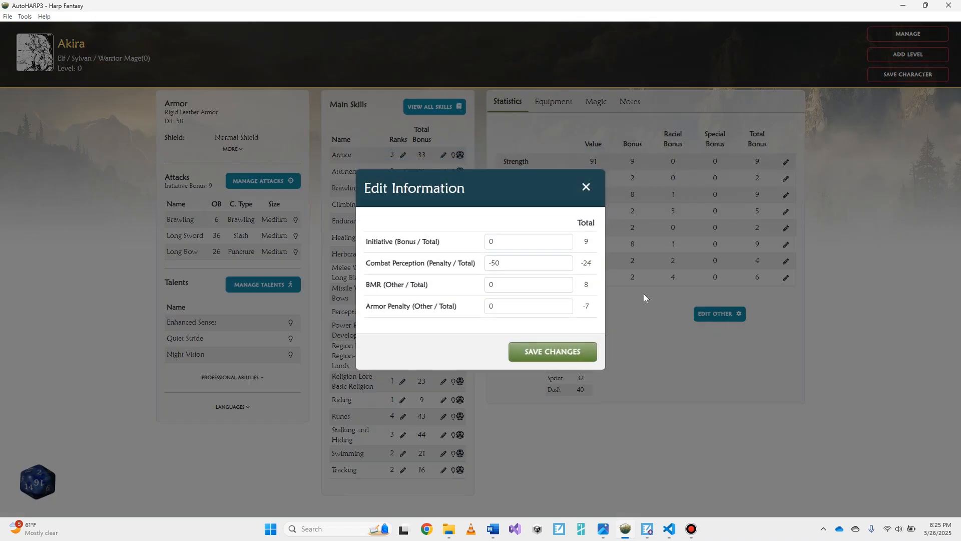
click(565, 283)
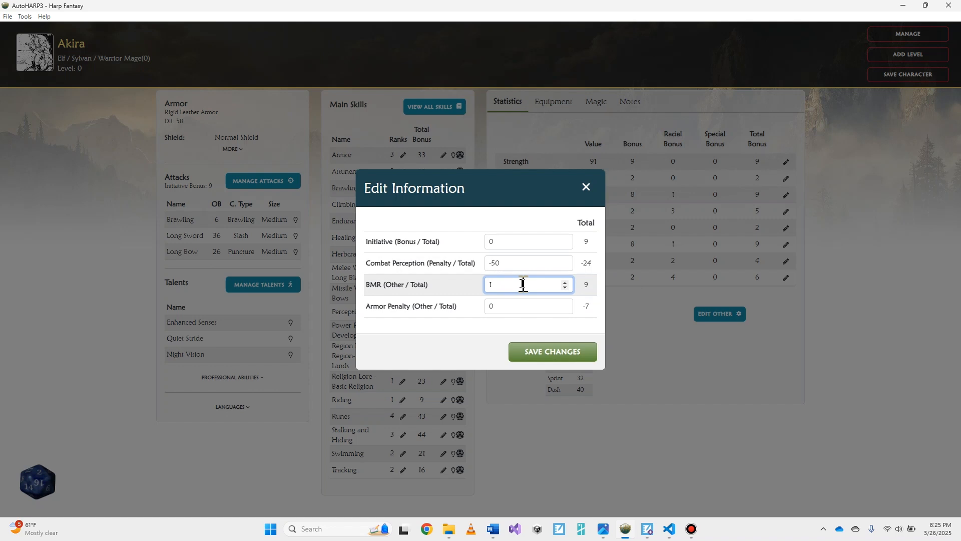
click(528, 351)
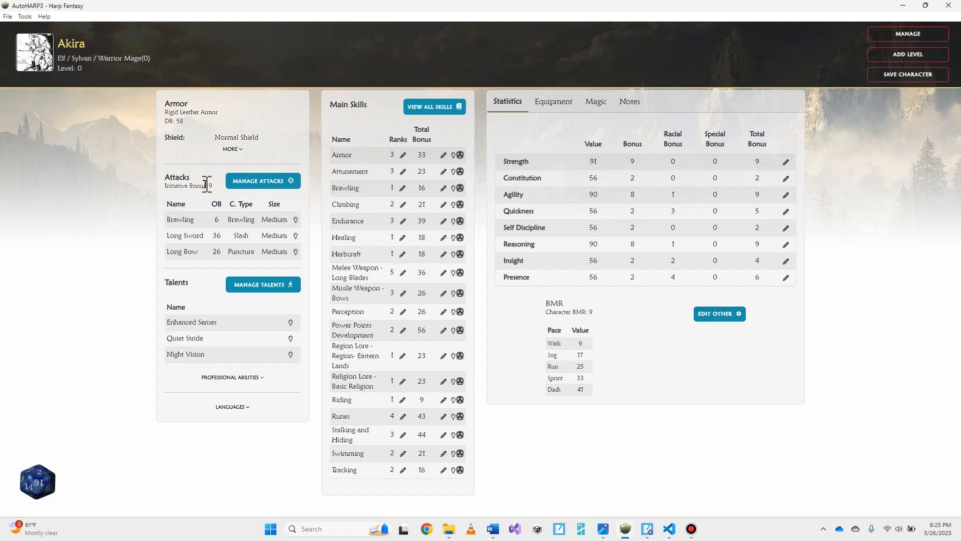
Step: Set the initiative bonus to 3 and save it
click(701, 316)
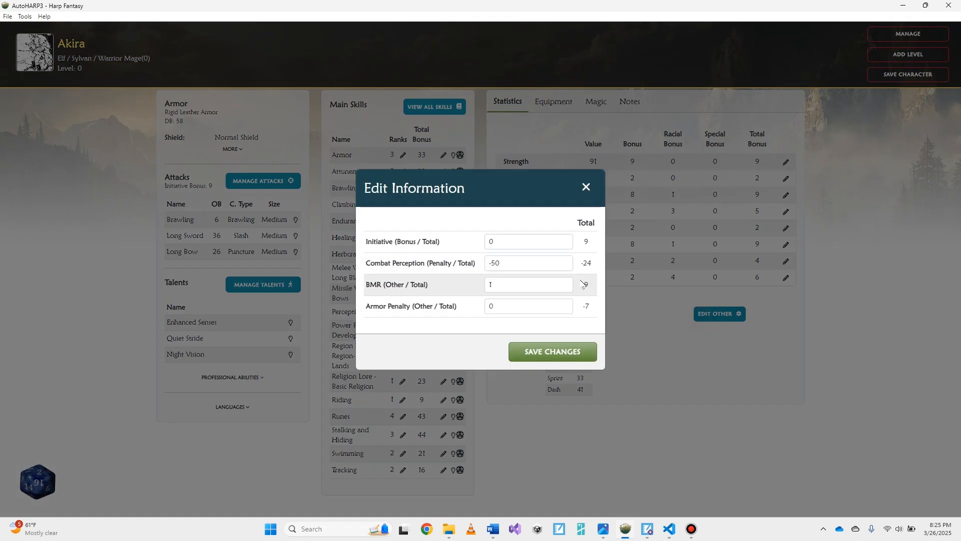
click(565, 240)
click(564, 239)
click(565, 239)
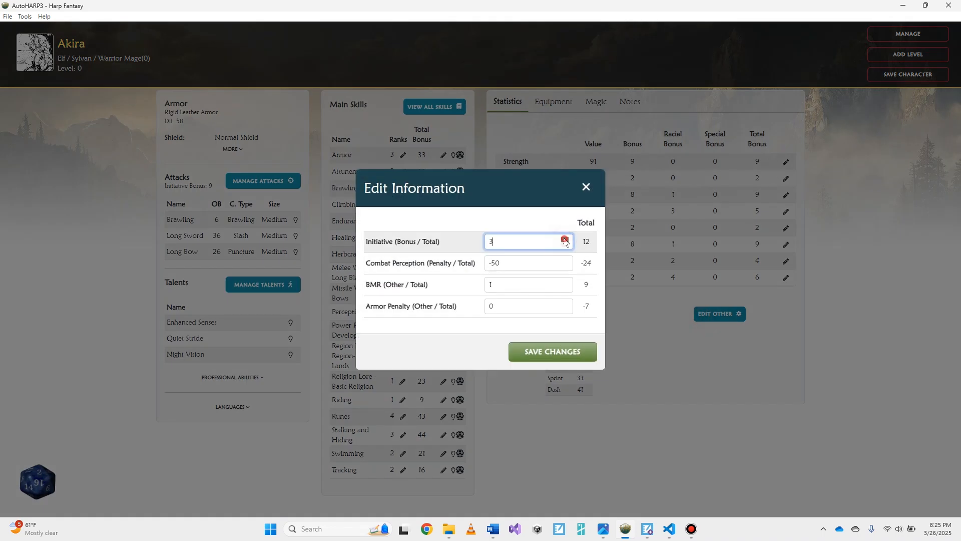
click(552, 351)
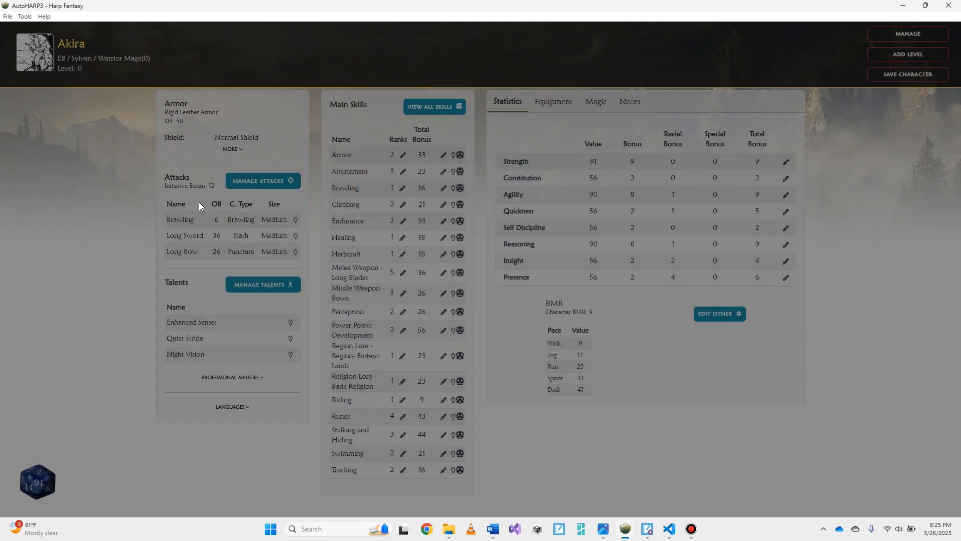
Step: Show the detailed armor values, set the other armor penalty modifier to 7 and save it
click(233, 149)
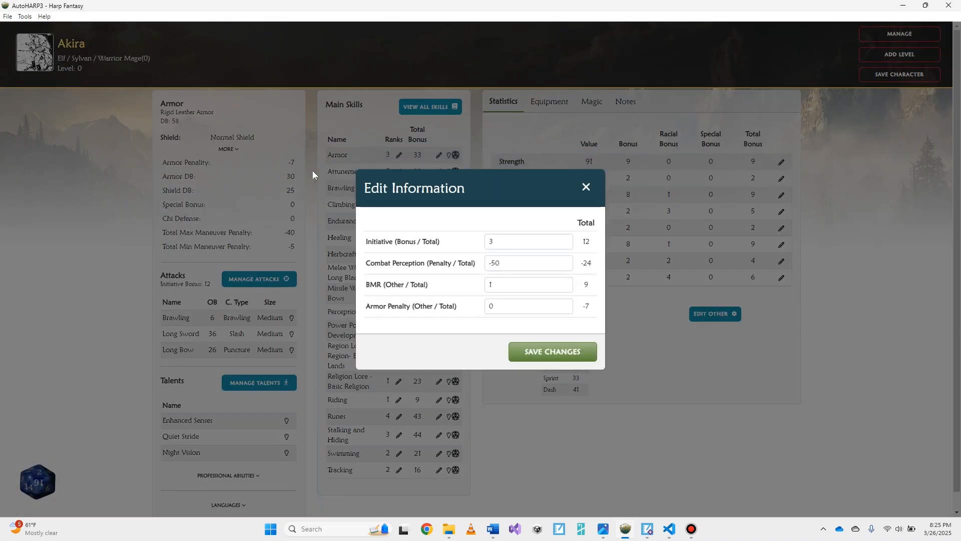
click(565, 304)
click(566, 304)
click(567, 352)
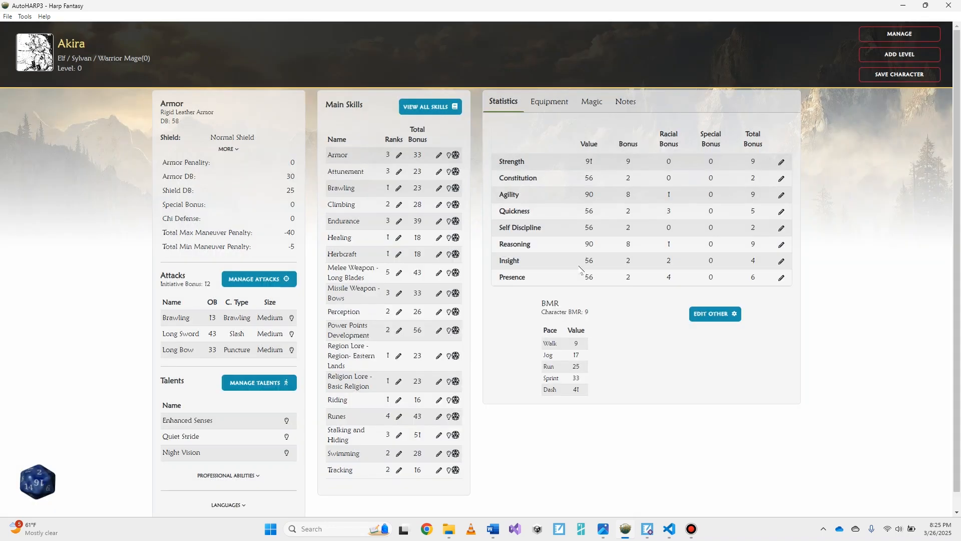
Step: Set the combat perception penalty to -30 and save it
click(697, 314)
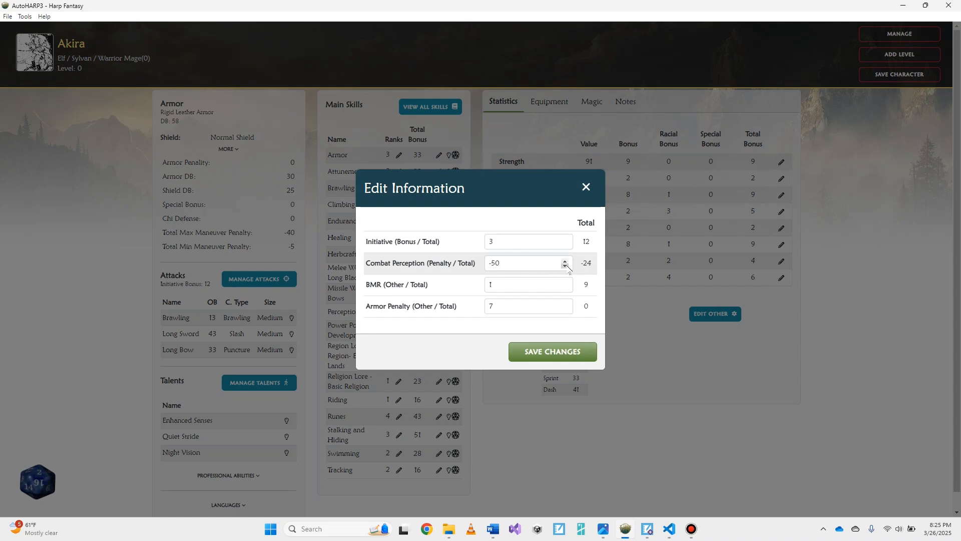
click(566, 260)
click(565, 261)
triple_click(566, 259)
triple_click(566, 259)
triple_click(567, 260)
triple_click(566, 260)
double_click(567, 261)
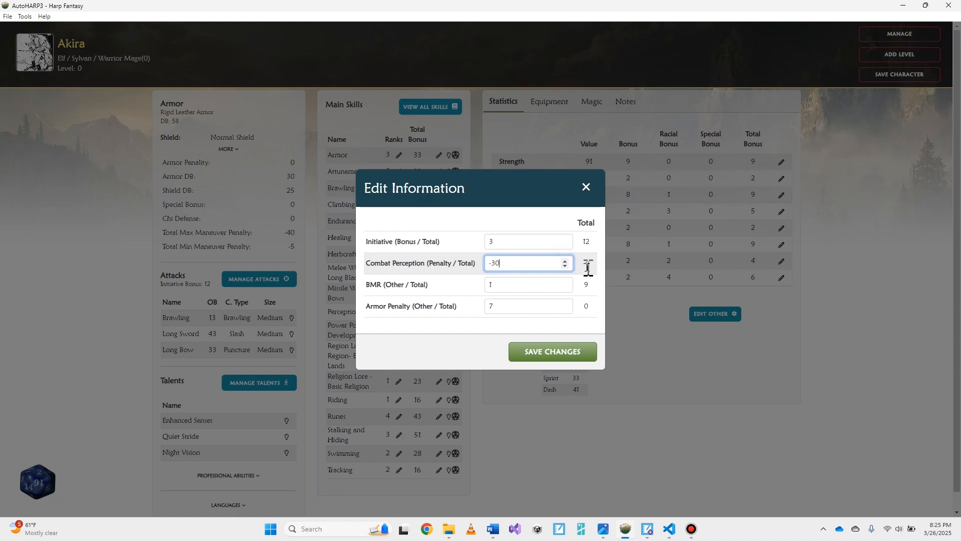
click(578, 354)
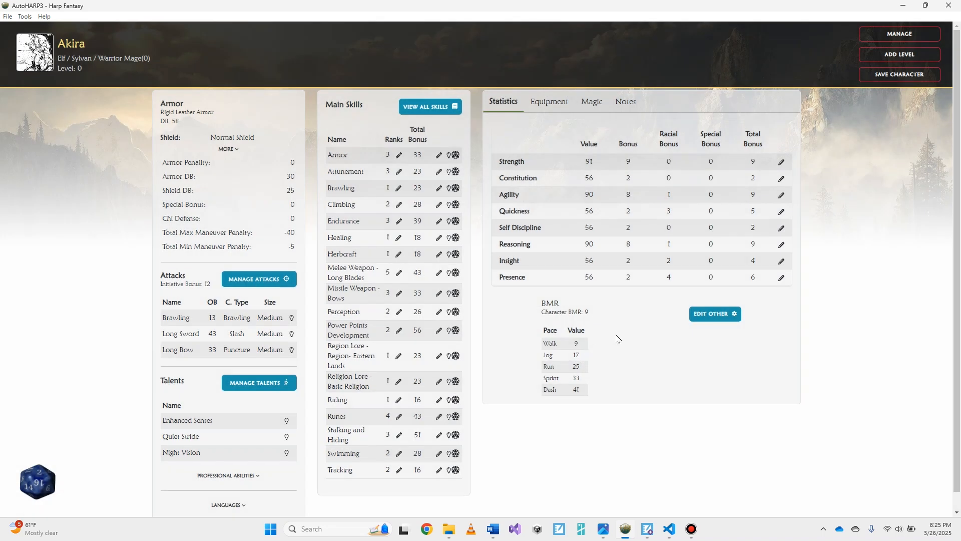
Step: Open item management from the character's equipment and purchase Boots from the Clothes category
click(565, 107)
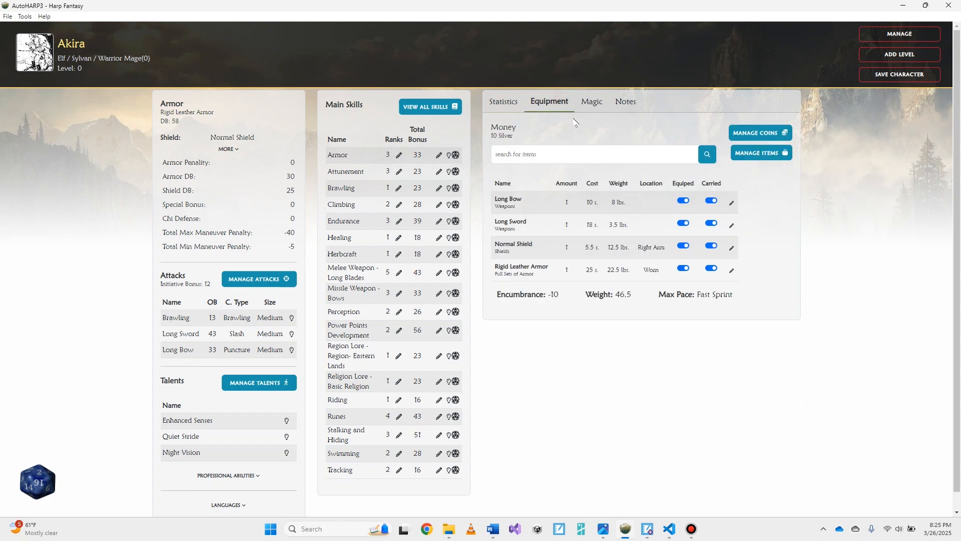
click(763, 159)
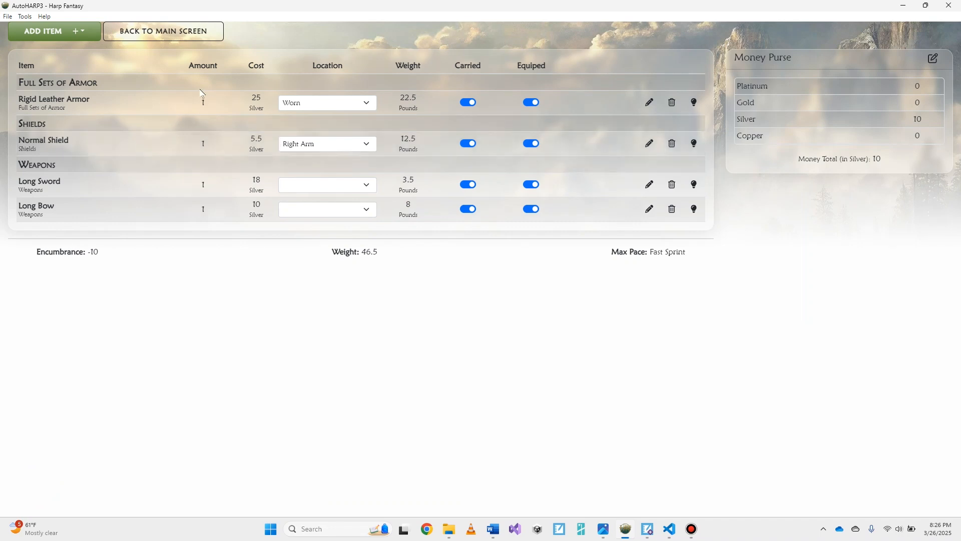
click(64, 34)
click(465, 199)
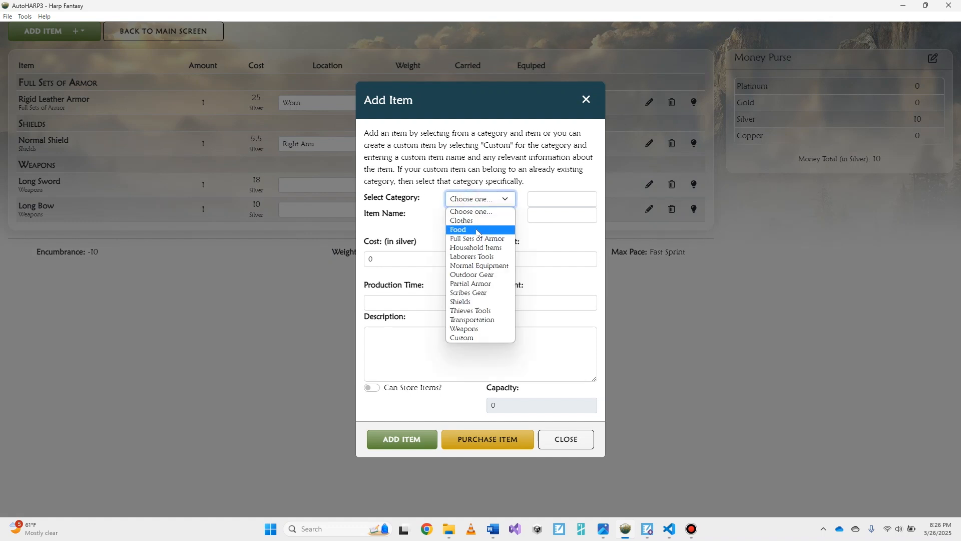
click(475, 221)
click(477, 215)
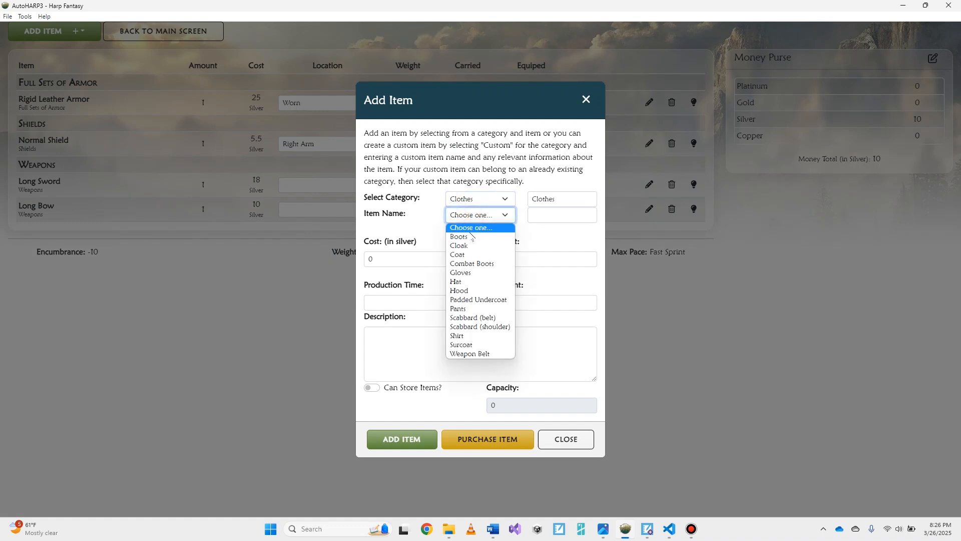
click(470, 235)
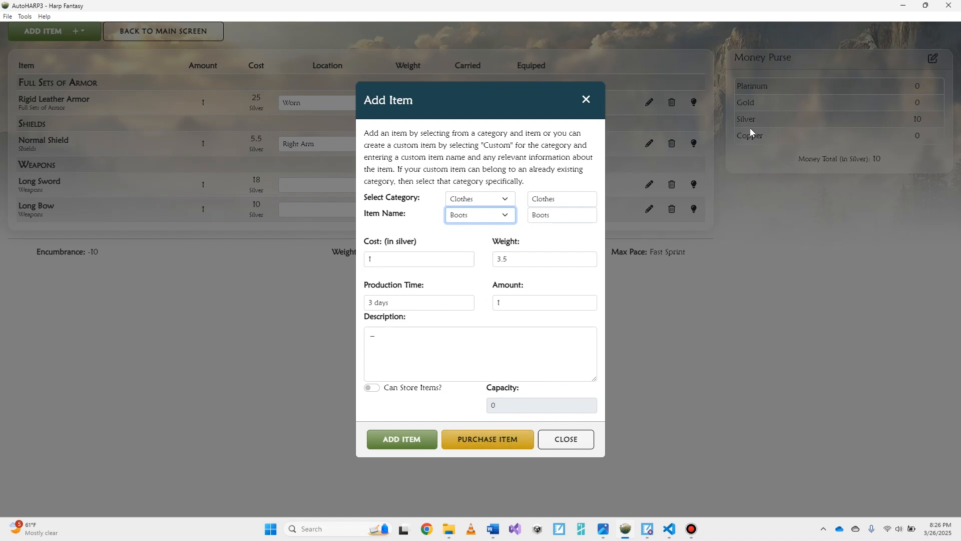
click(489, 442)
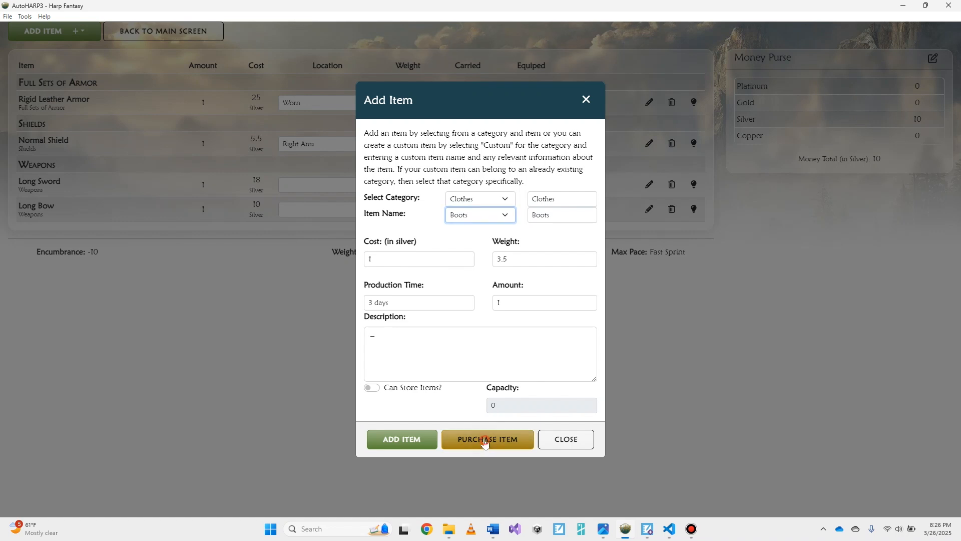
Step: Purchase Gloves from the Clothes category
click(99, 41)
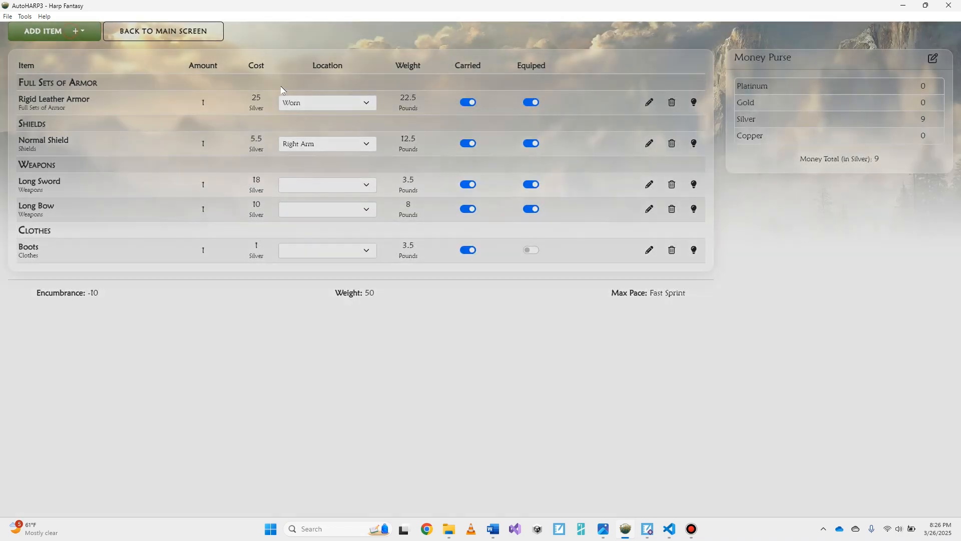
click(480, 199)
click(479, 220)
click(481, 215)
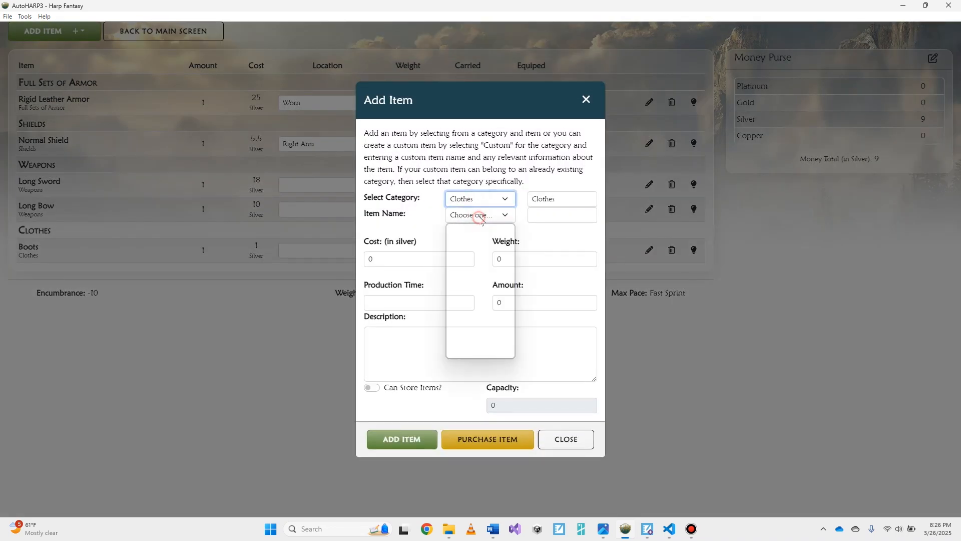
click(480, 273)
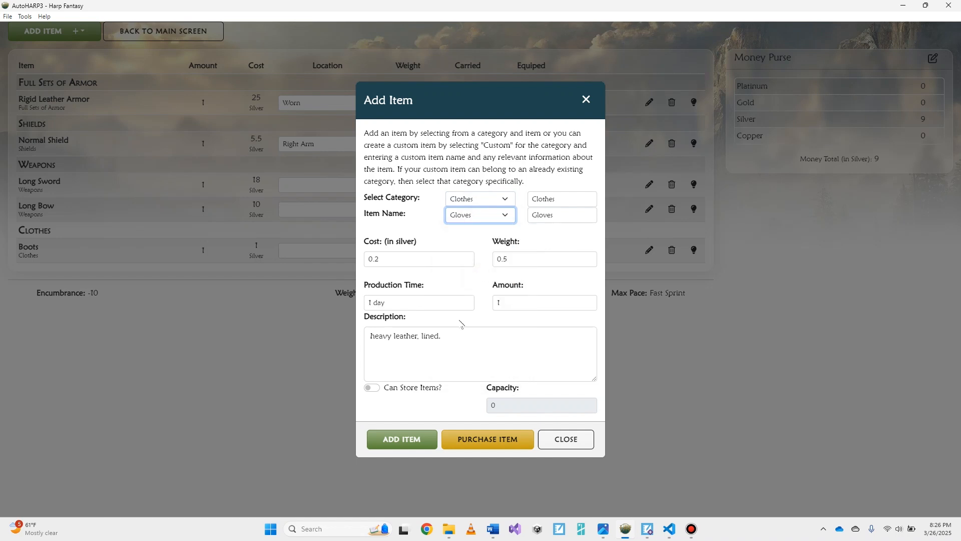
click(483, 439)
Step: Purchase a Shirt from the Clothes category
click(45, 31)
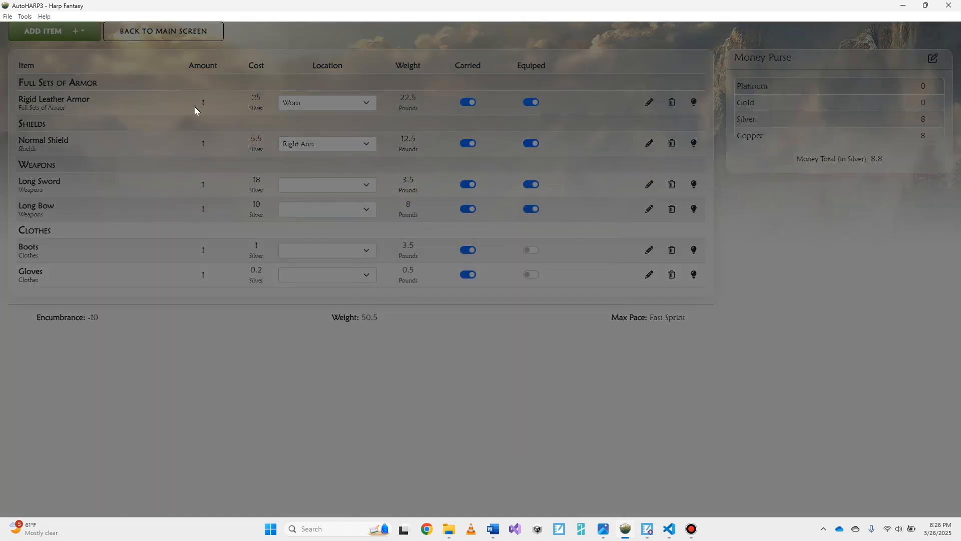
click(480, 199)
click(480, 220)
click(481, 215)
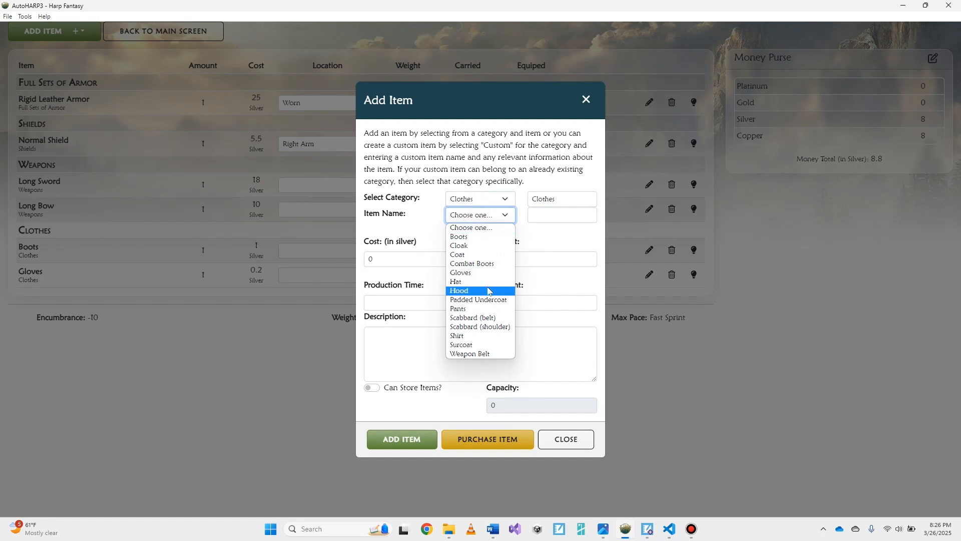
click(481, 336)
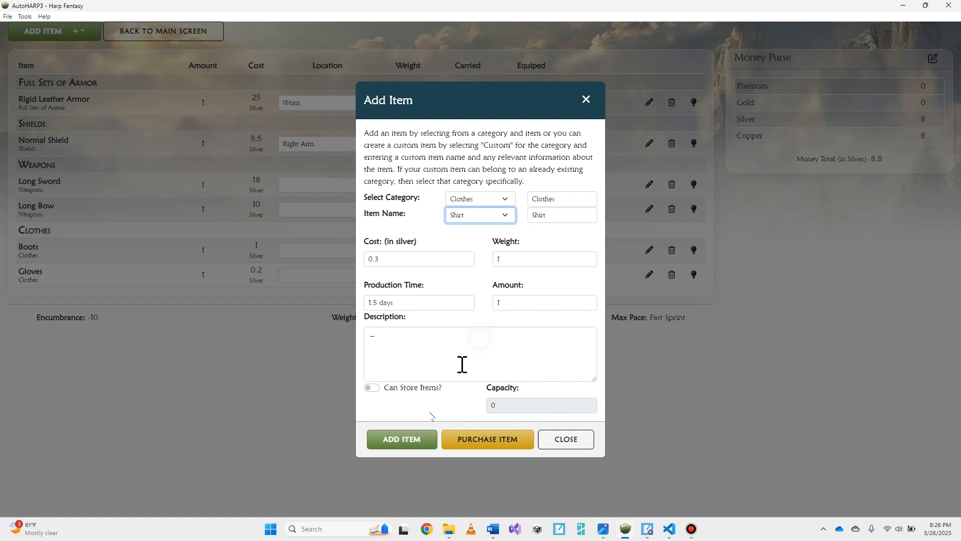
click(478, 444)
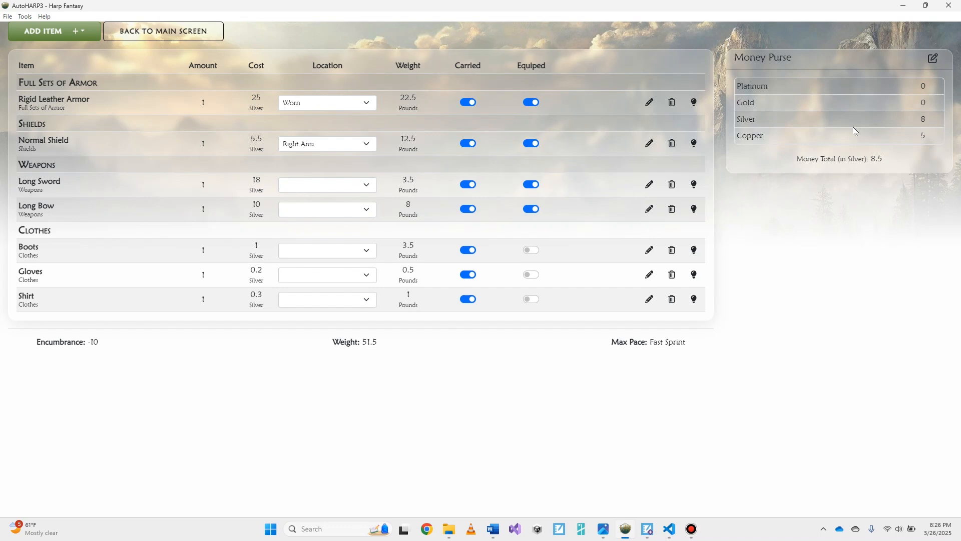
Step: Set the gold in the money purse to 5 and save the change
click(933, 58)
double_click(368, 161)
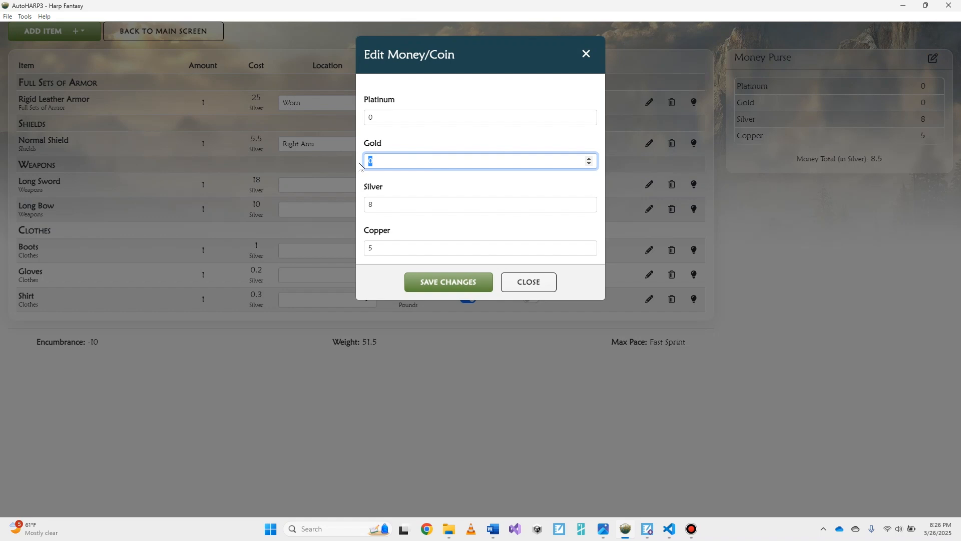
text(5)
click(468, 287)
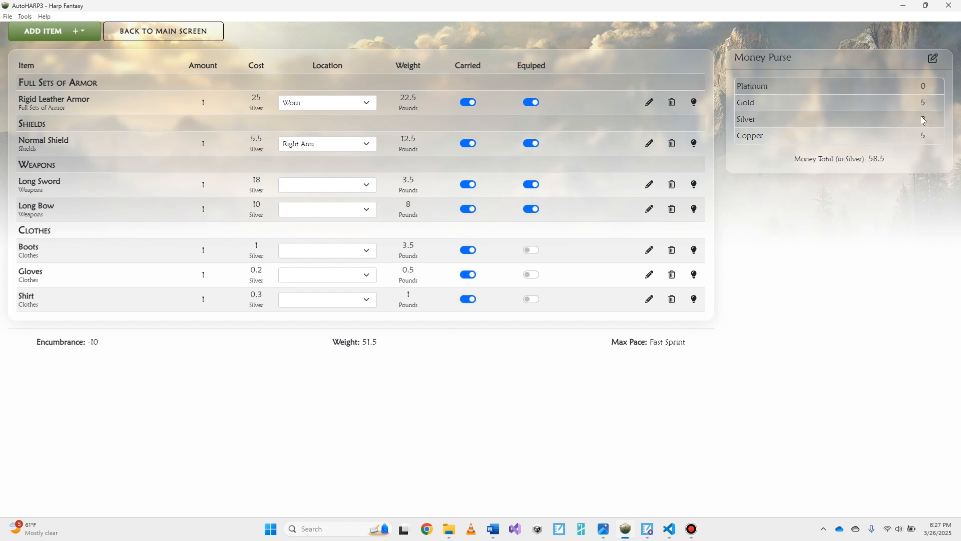
double_click(882, 159)
Step: Purchase a Backpack from the Outdoor Gear category, allowing it to store items with a capacity of 20
click(481, 199)
click(474, 275)
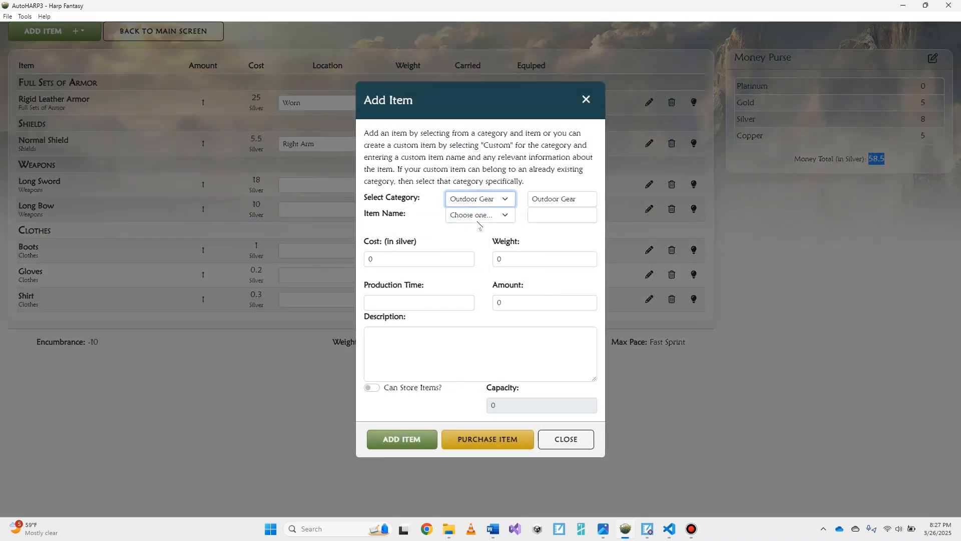
click(478, 215)
click(483, 238)
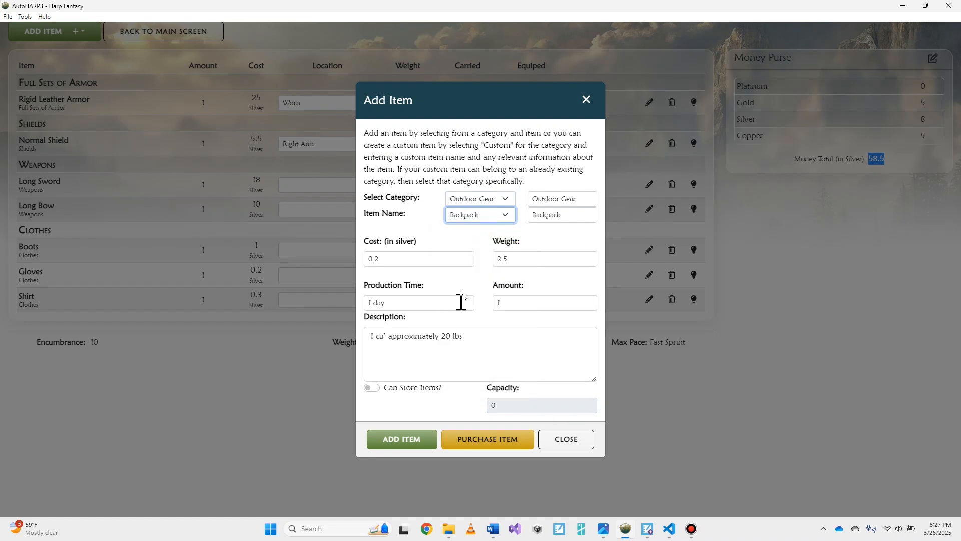
click(375, 394)
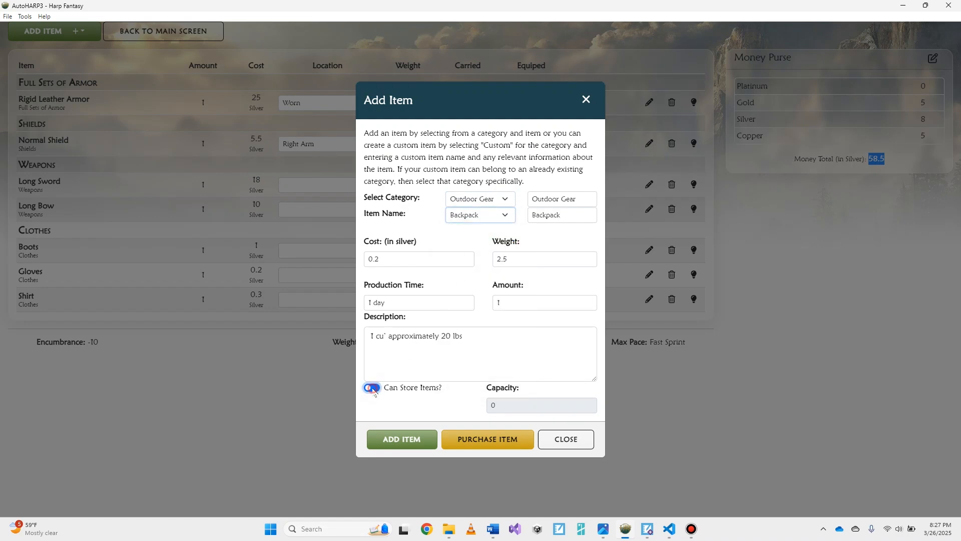
drag(533, 404, 491, 406)
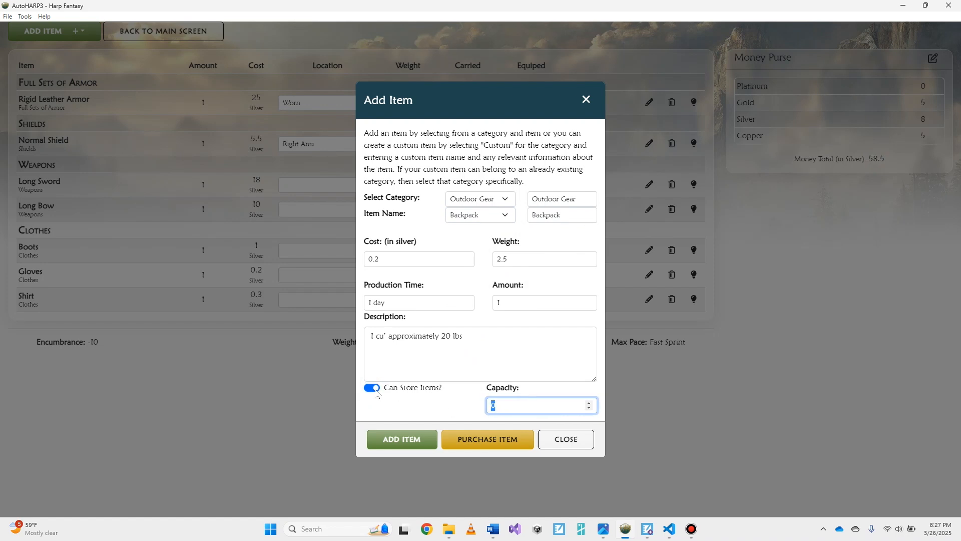
text(20)
click(494, 440)
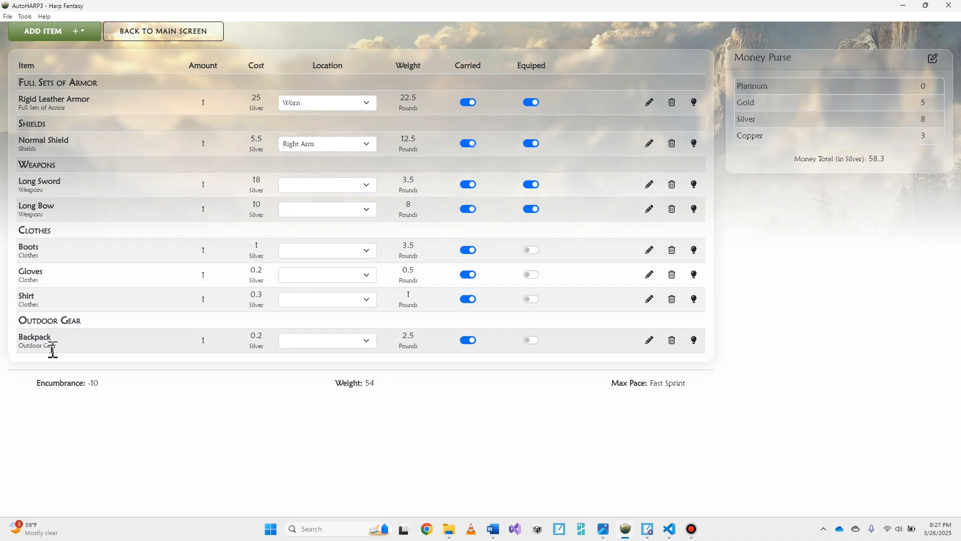
Step: Set the location of the Boots, Gloves and Shirt to Backpack, and the Backpack's own location to Back
click(354, 250)
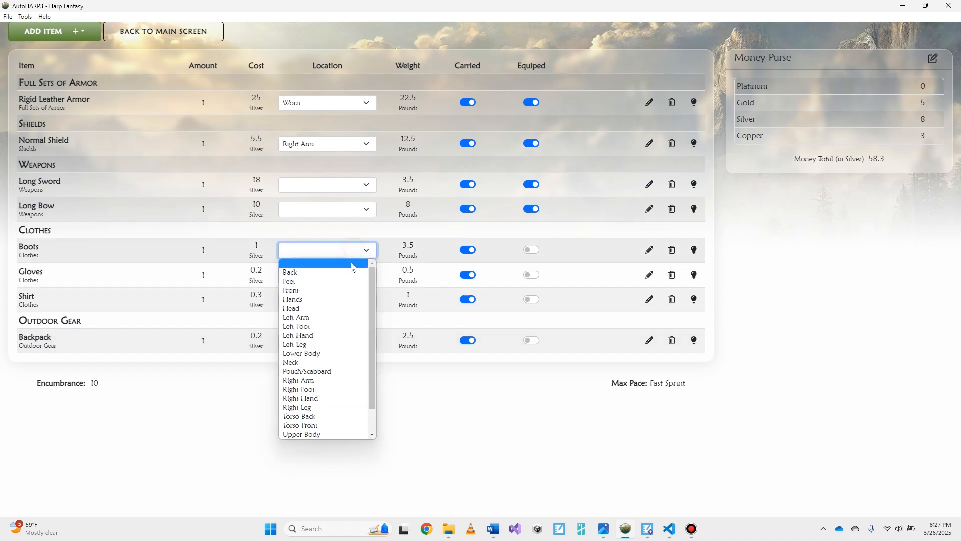
scroll(323, 431, down, 1)
click(320, 434)
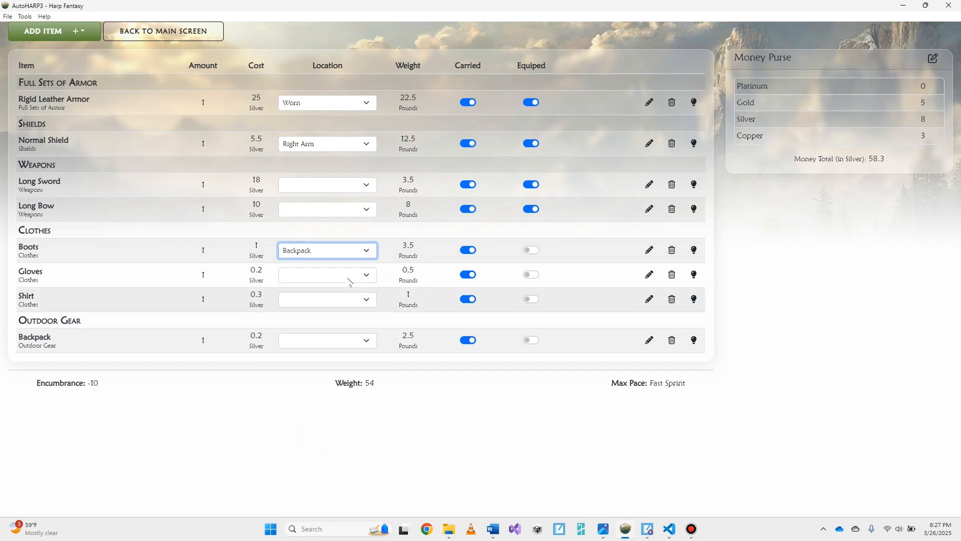
click(349, 275)
scroll(325, 371, down, 3)
click(325, 457)
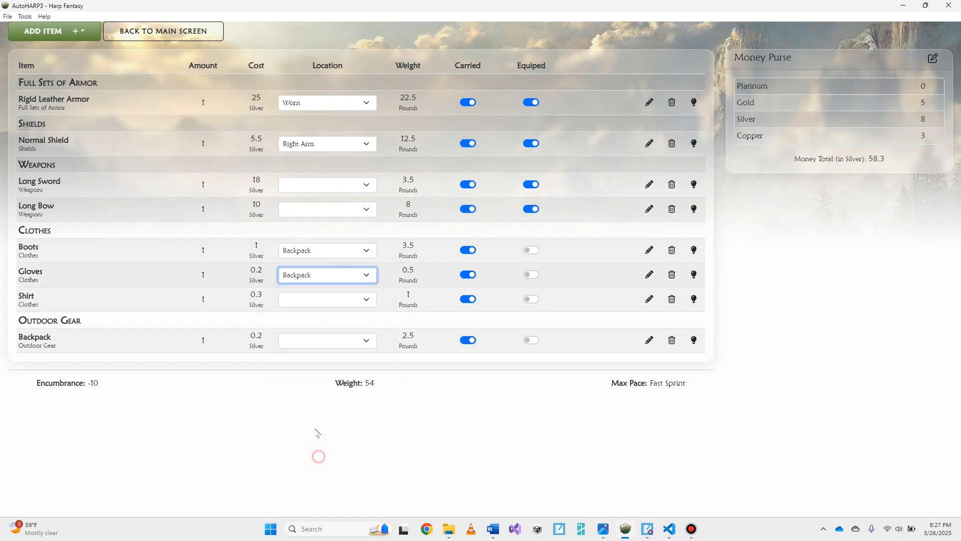
click(318, 299)
scroll(326, 406, down, 2)
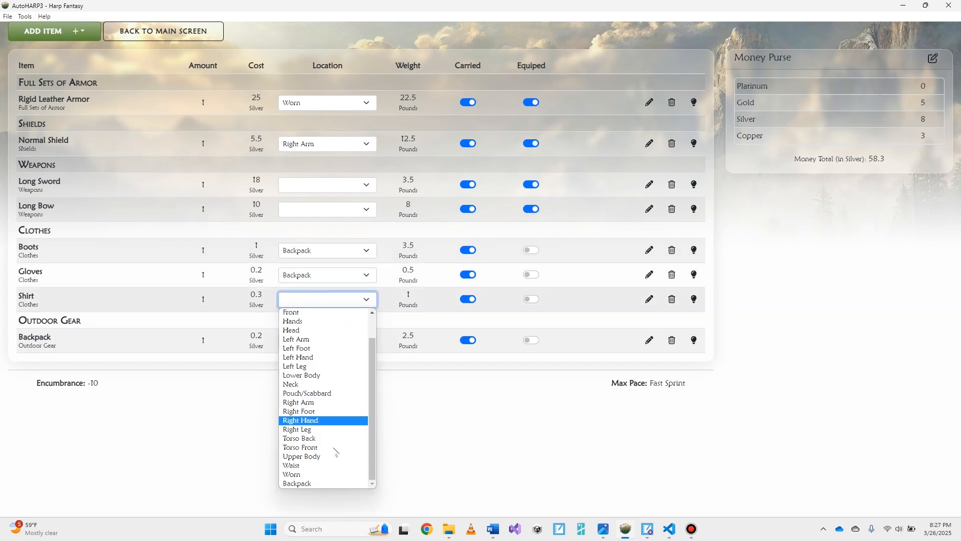
click(323, 482)
click(335, 341)
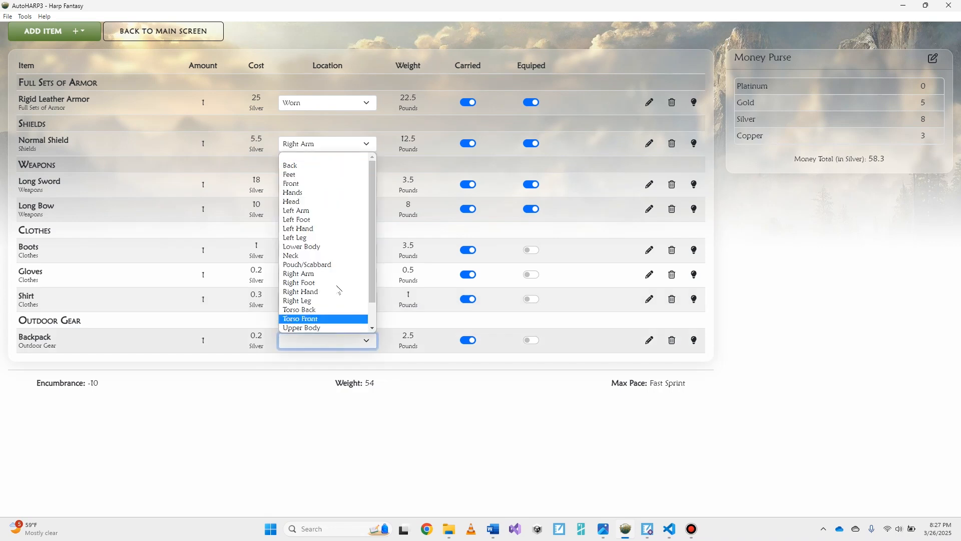
click(326, 165)
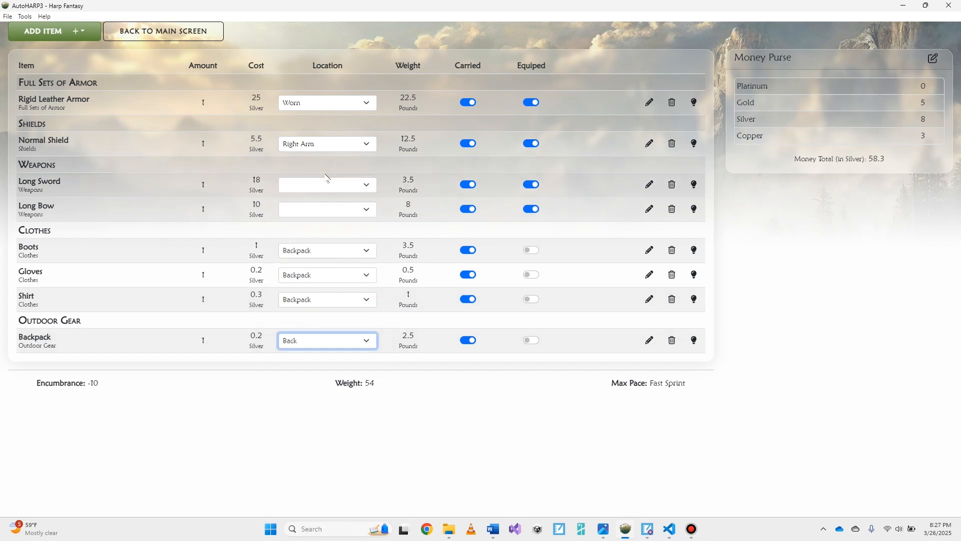
Step: Set the Long Sword's location to Left Hand and the Long Bow's location to Torso Back
click(325, 185)
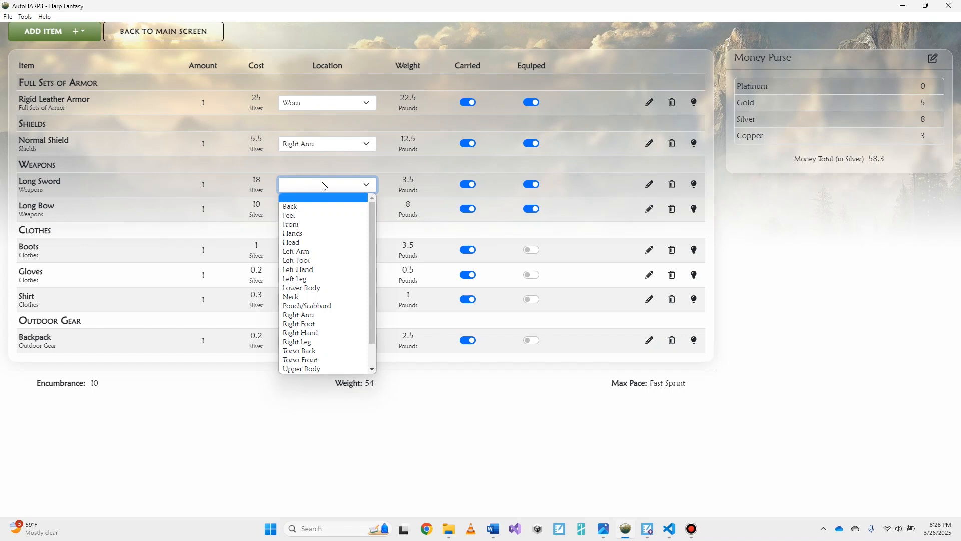
click(316, 270)
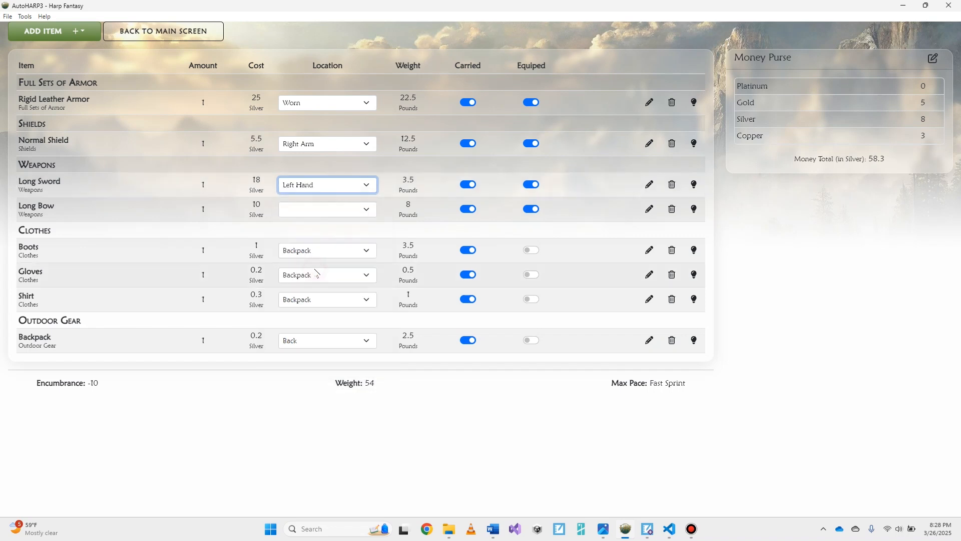
click(318, 210)
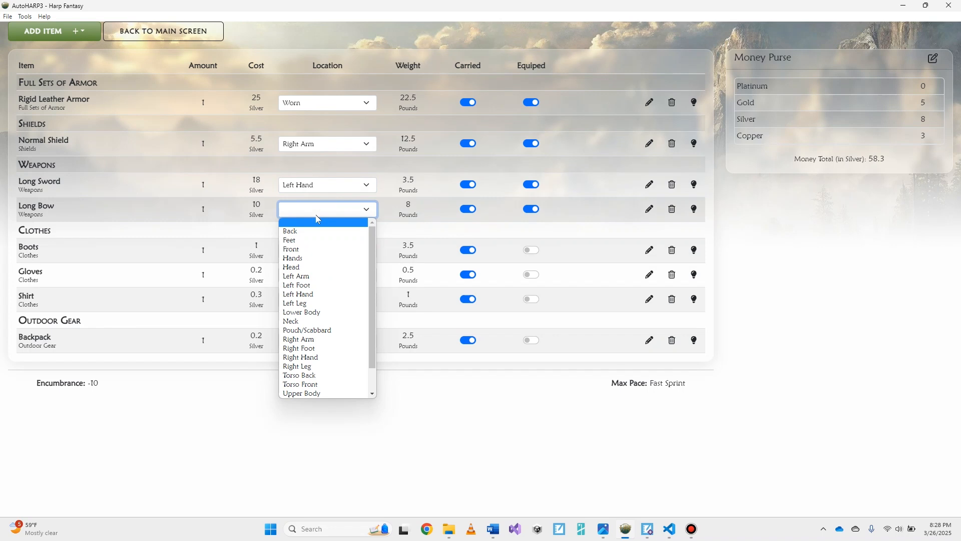
click(310, 375)
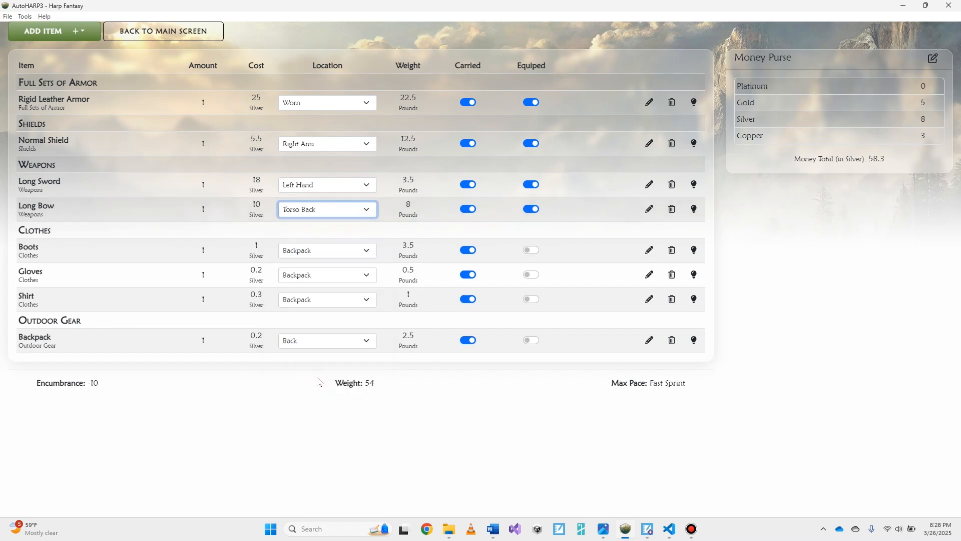
Step: Unequip the Long Bow and mark the Backpack with its contents as not carried
click(533, 210)
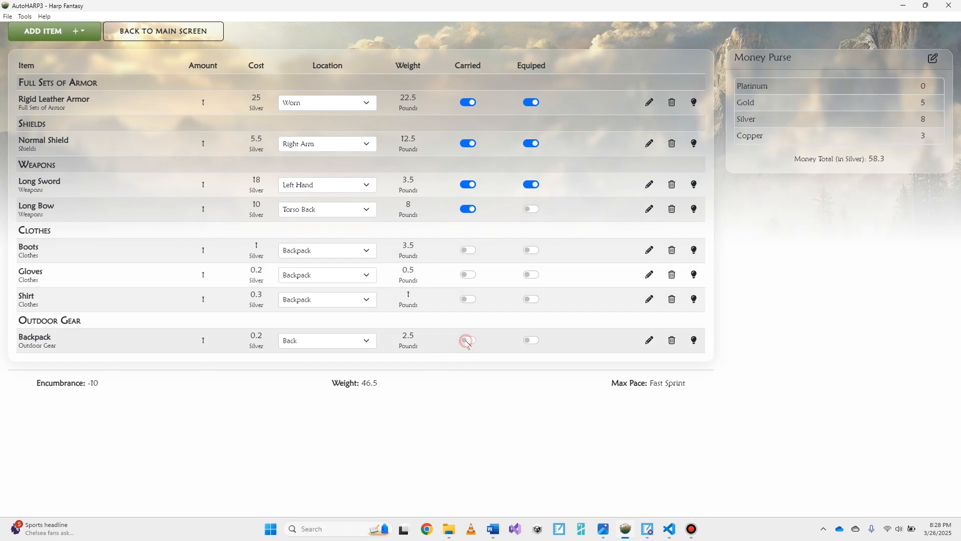
click(468, 340)
click(469, 341)
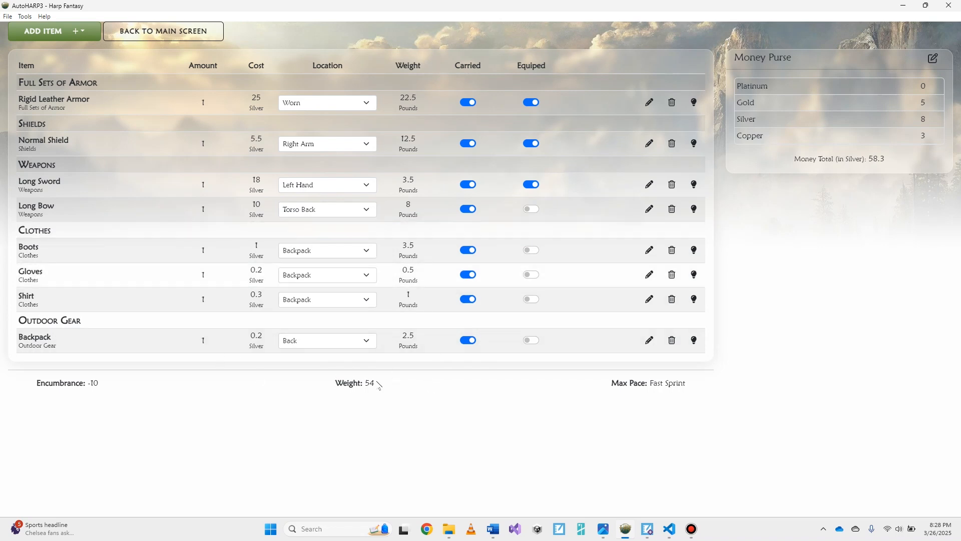
click(467, 341)
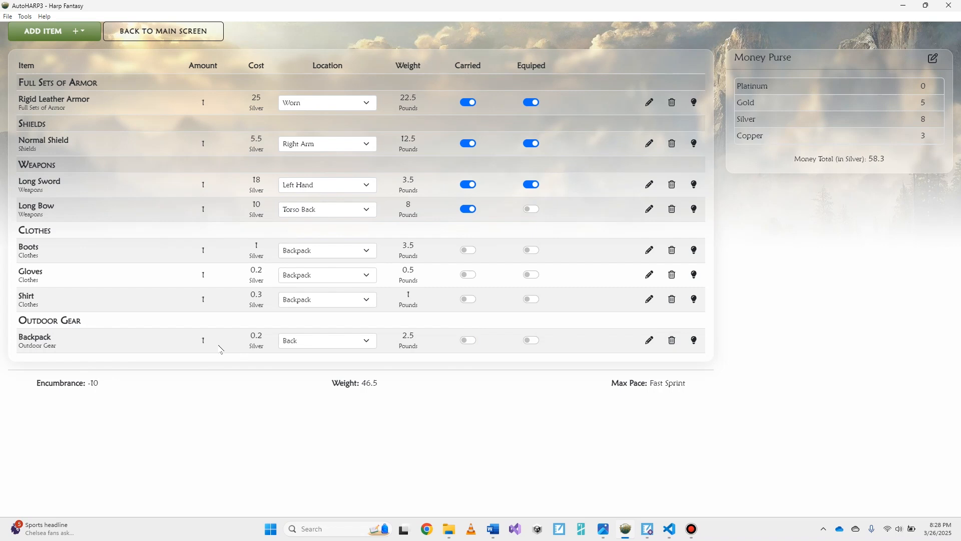
Step: Mark the Long Bow as not carried and switch it back to carried
click(469, 210)
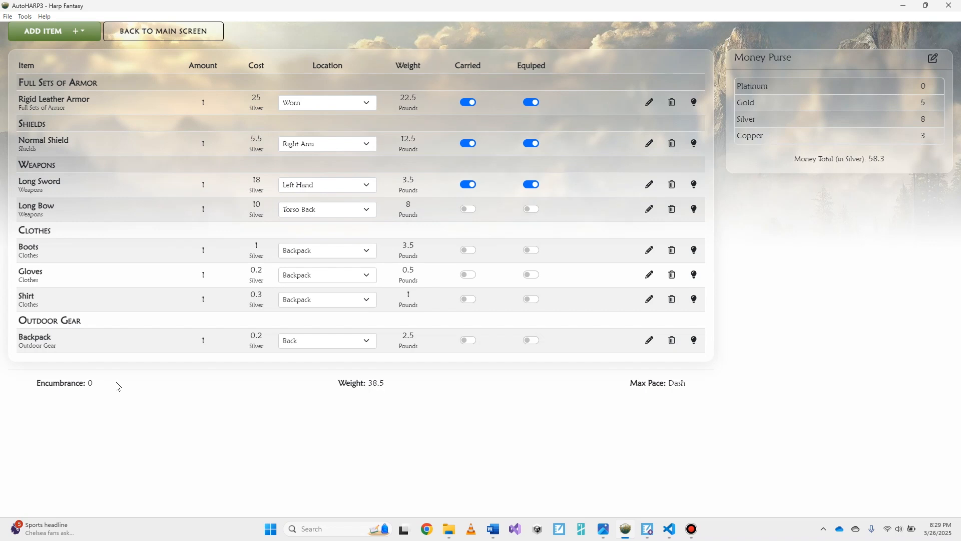
click(469, 209)
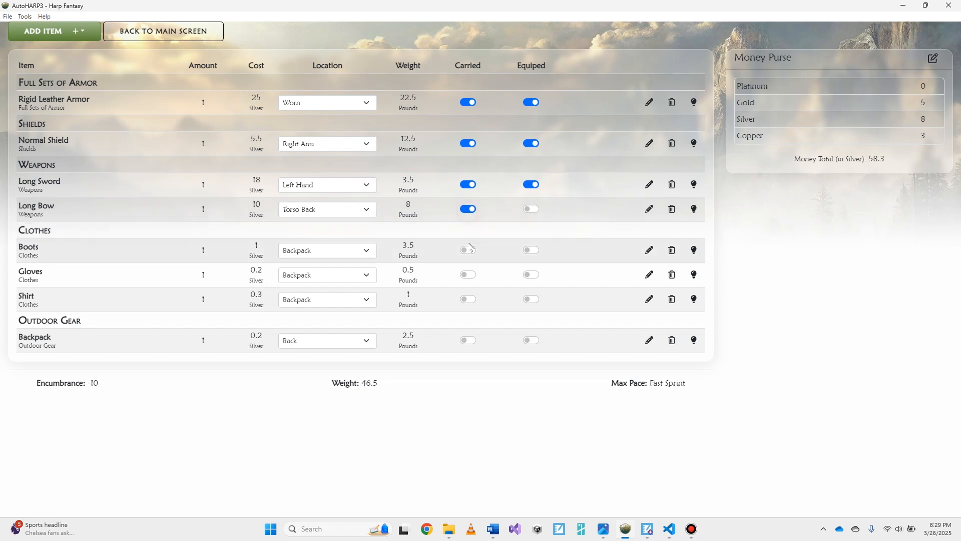
Step: Mark the Backpack with its contents as carried and go back to the character's equipment list
click(468, 340)
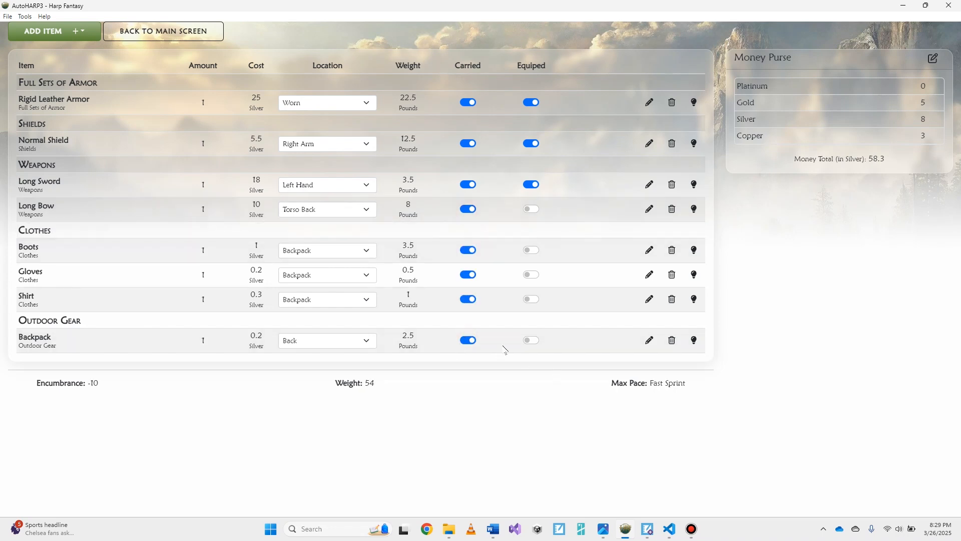
click(182, 32)
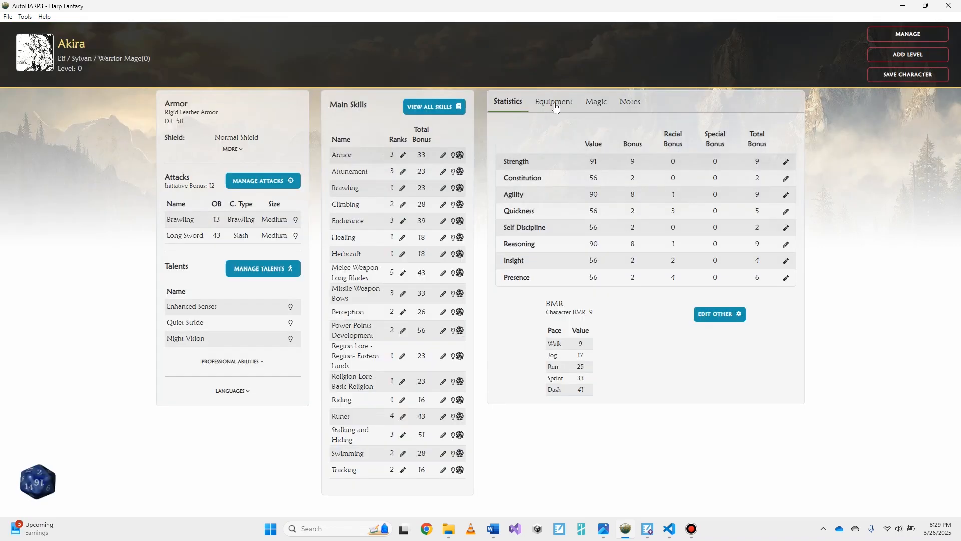
click(573, 104)
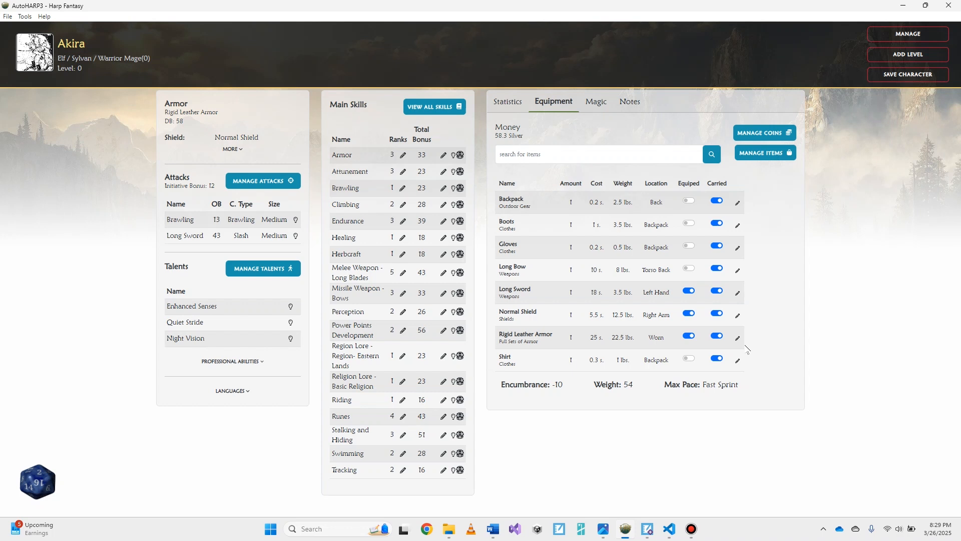
Step: Try the Magic Item and Holy Item options for the Long Sword, switching each back off
click(737, 292)
scroll(505, 361, down, 3)
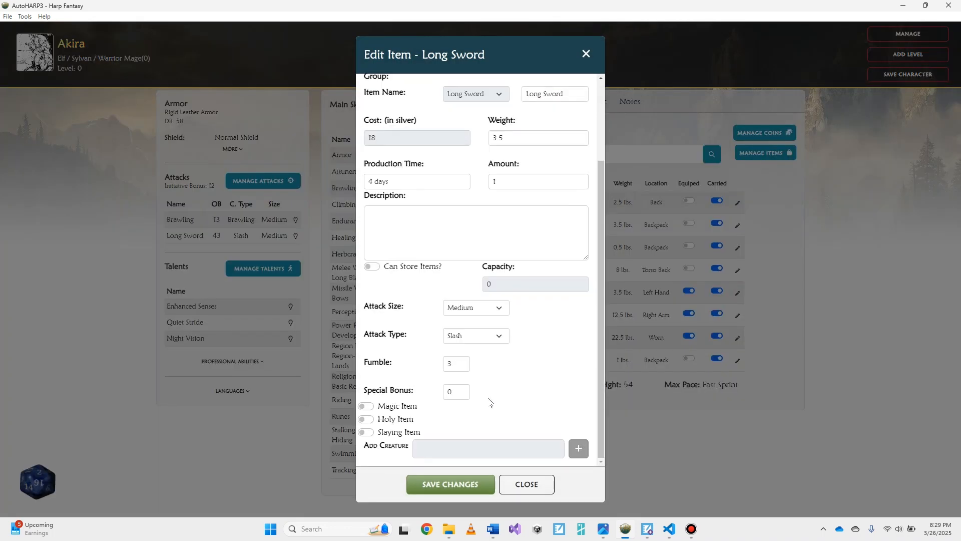
click(367, 406)
click(367, 406)
click(368, 419)
click(368, 419)
Step: Try making the Long Sword a Slaying Item with Orc as its creature, and leave the item without saving
click(367, 433)
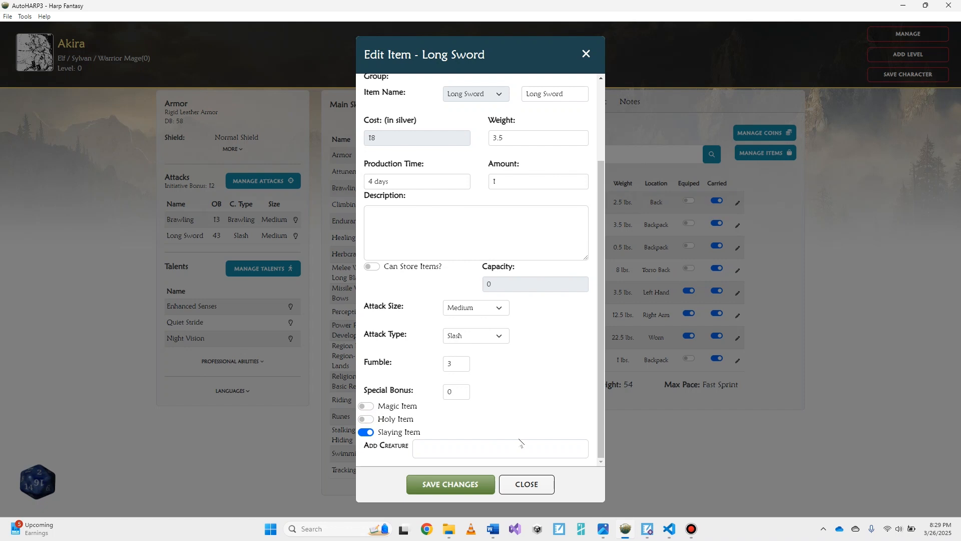
click(503, 447)
text(Oc)
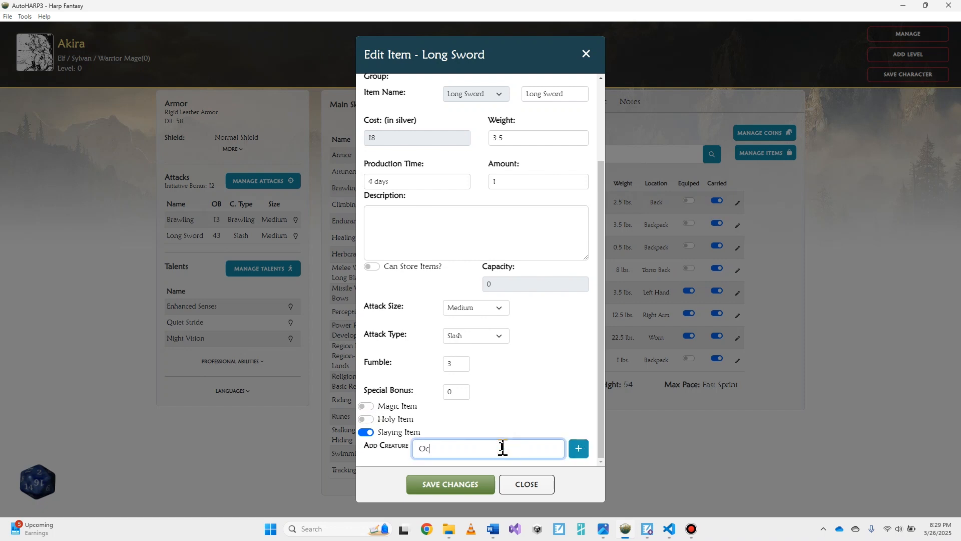
click(578, 448)
scroll(581, 421, down, 1)
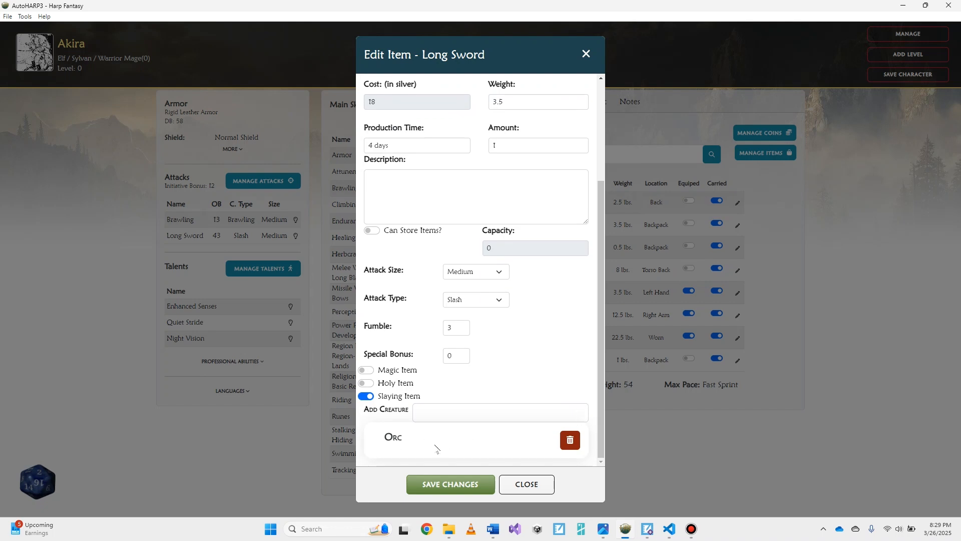
click(527, 484)
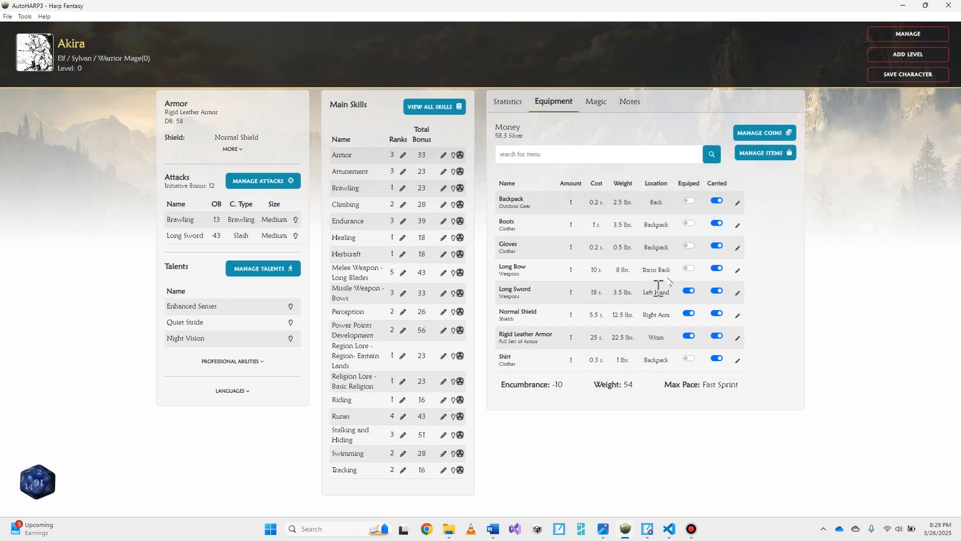
Step: Check the character's magic section and bring up the Warrior Mage spells under Mystical Arts, Spell Casting in the full skills list
click(600, 106)
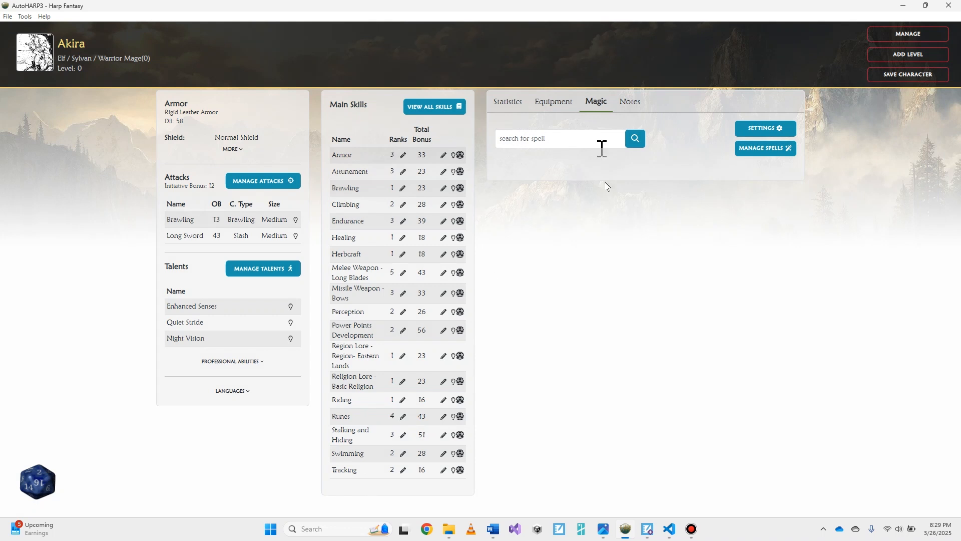
click(436, 112)
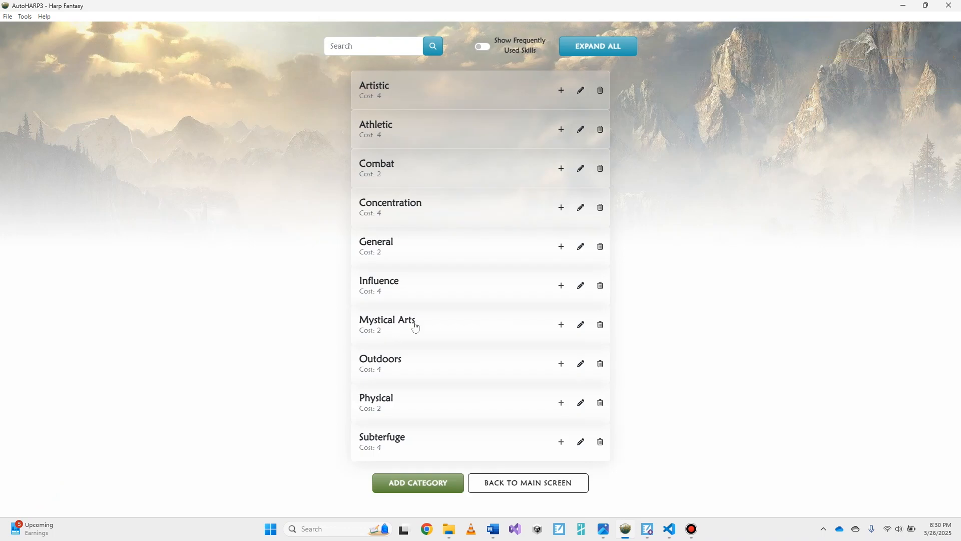
click(416, 327)
scroll(247, 336, down, 3)
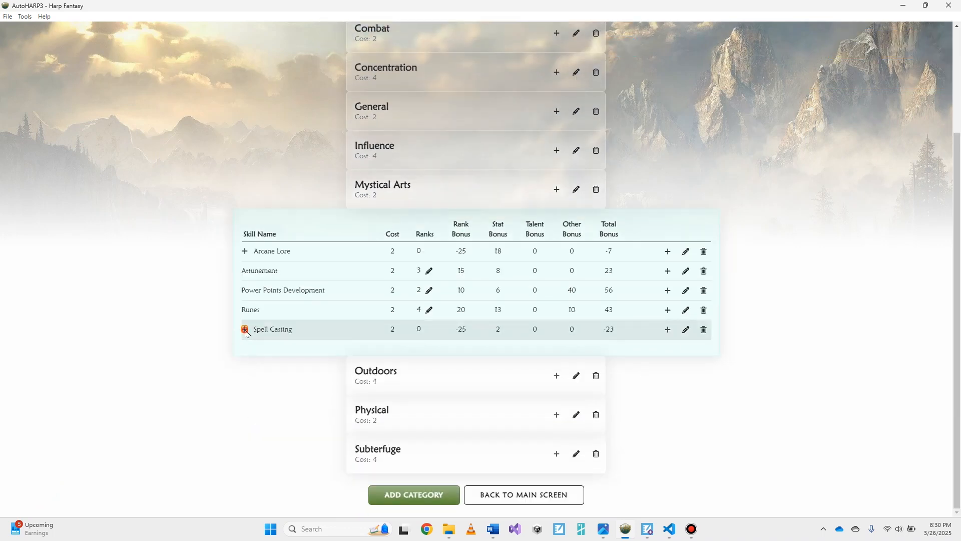
click(246, 329)
scroll(502, 390, down, 8)
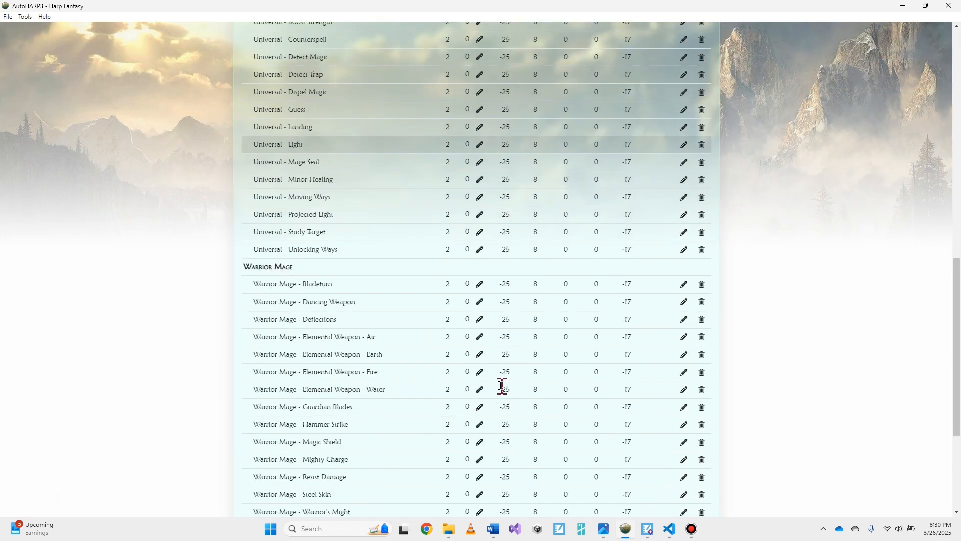
scroll(502, 386, down, 2)
Step: Give the Warrior Mage - Bladeturn spell 7 ranks of the Other type
click(479, 184)
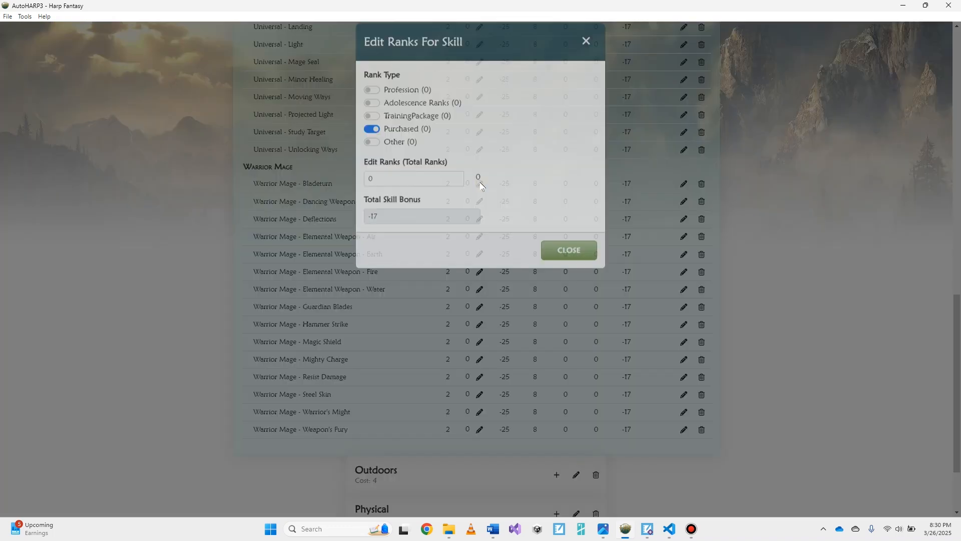
click(374, 155)
click(457, 189)
click(457, 190)
click(457, 189)
click(457, 190)
click(455, 188)
click(455, 189)
click(455, 188)
click(567, 270)
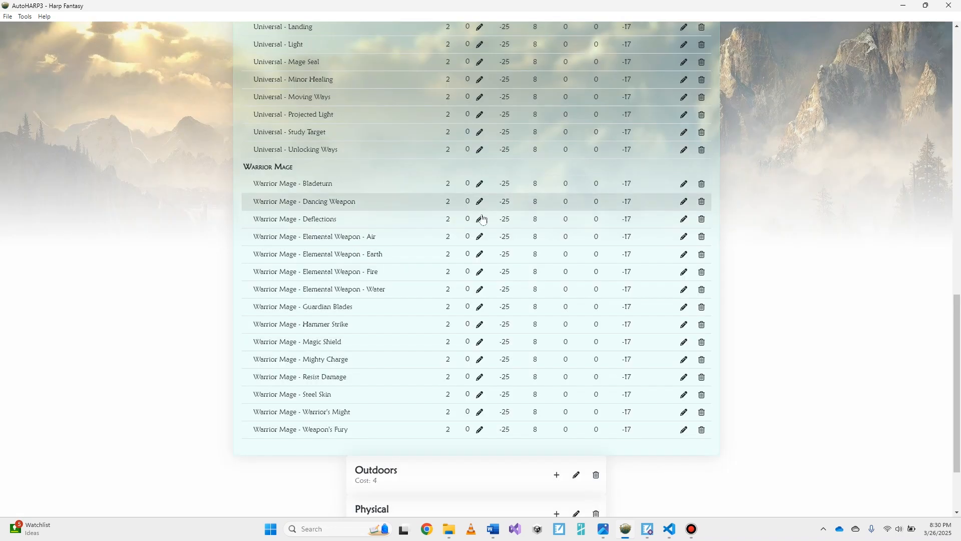
Step: Give the Warrior Mage - Deflections spell 6 ranks and return to the main screen
click(480, 220)
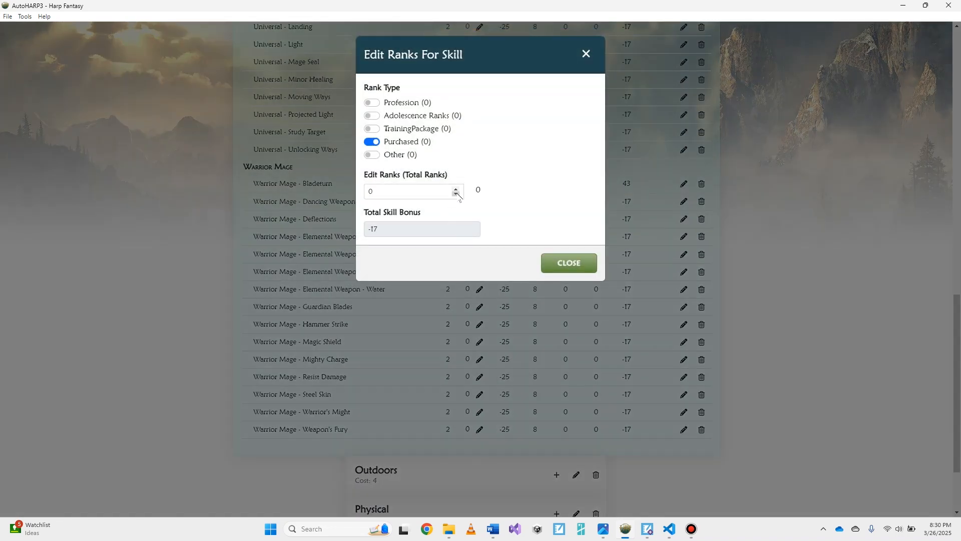
click(458, 190)
click(458, 192)
click(569, 264)
scroll(511, 410, down, 2)
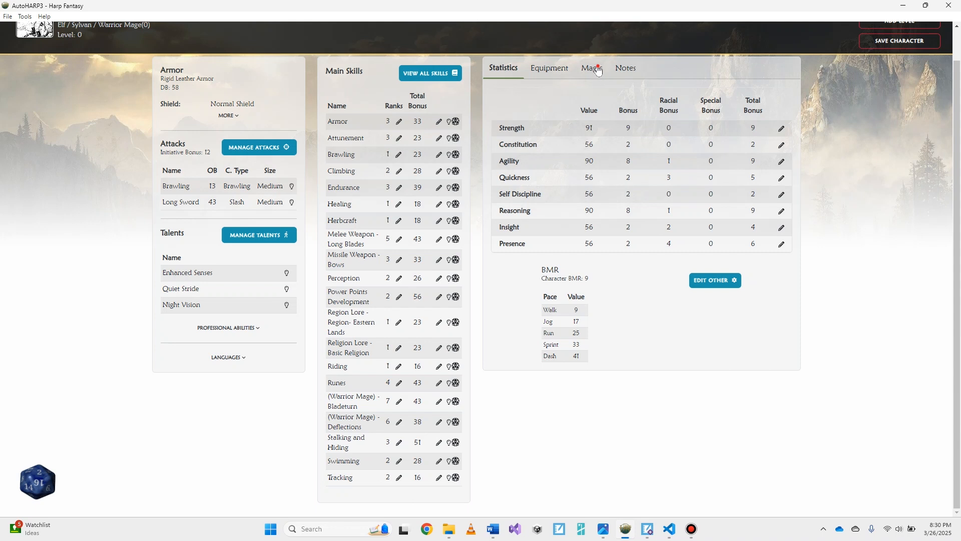
Step: Open the Deflections spell from the character's magic list for editing and set its range to 100
click(596, 68)
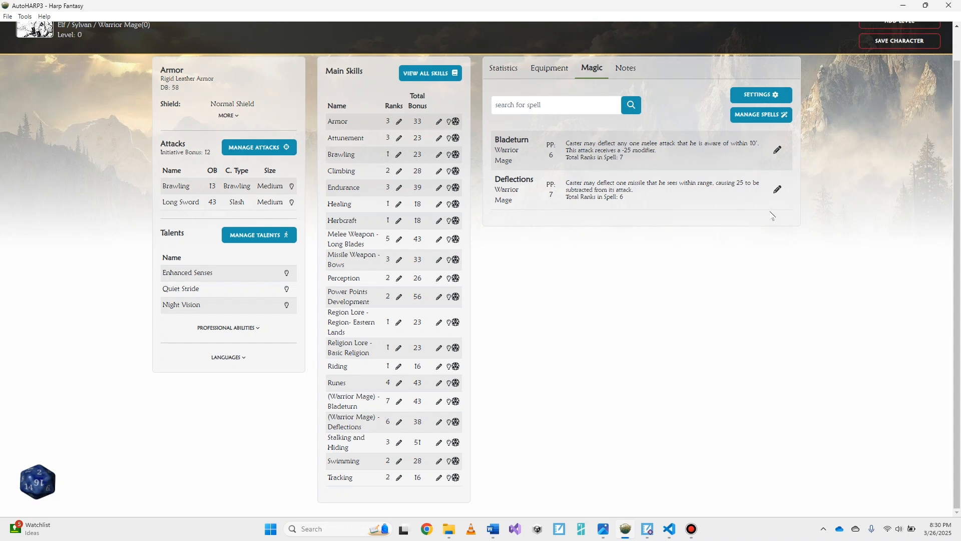
click(777, 192)
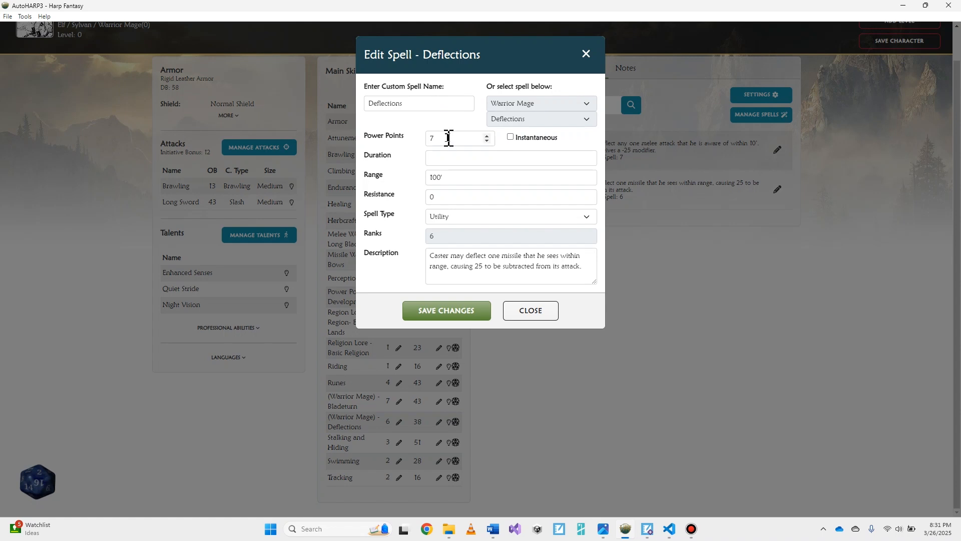
click(432, 138)
click(492, 158)
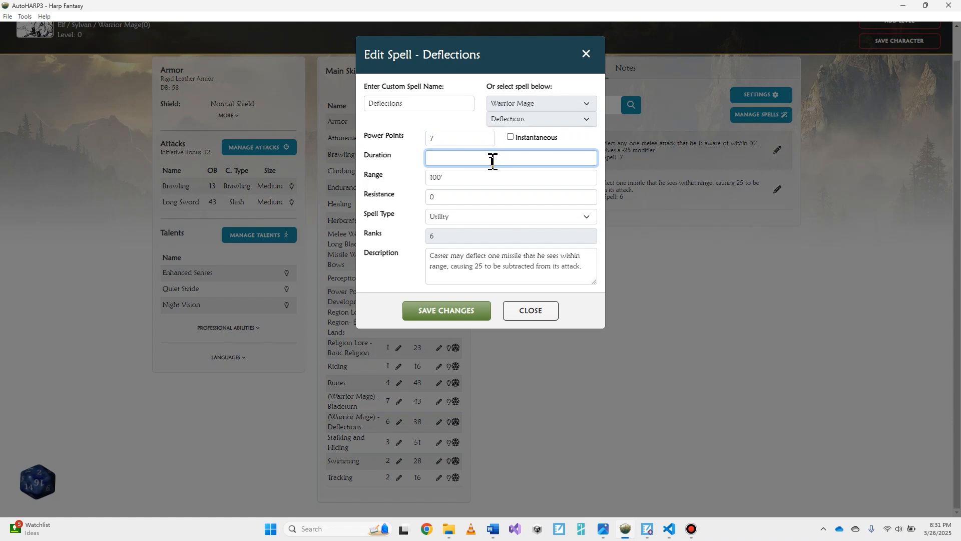
drag(460, 177, 428, 179)
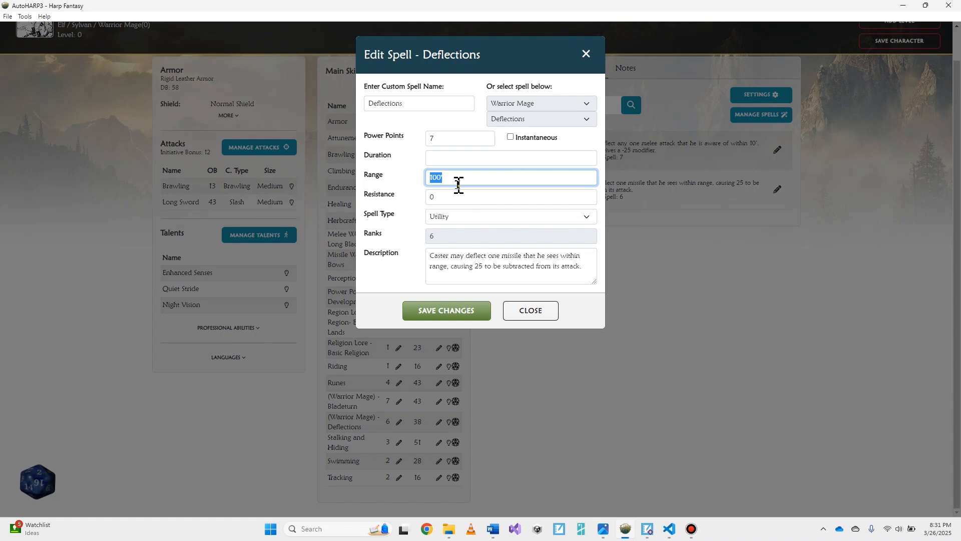
text(150)
key(BackSpace)
key(BackSpace)
key(BackSpace)
text(100)
Step: Review the resistance and the spell type options of Deflections, keep Utility, and save the spell changes
double_click(433, 197)
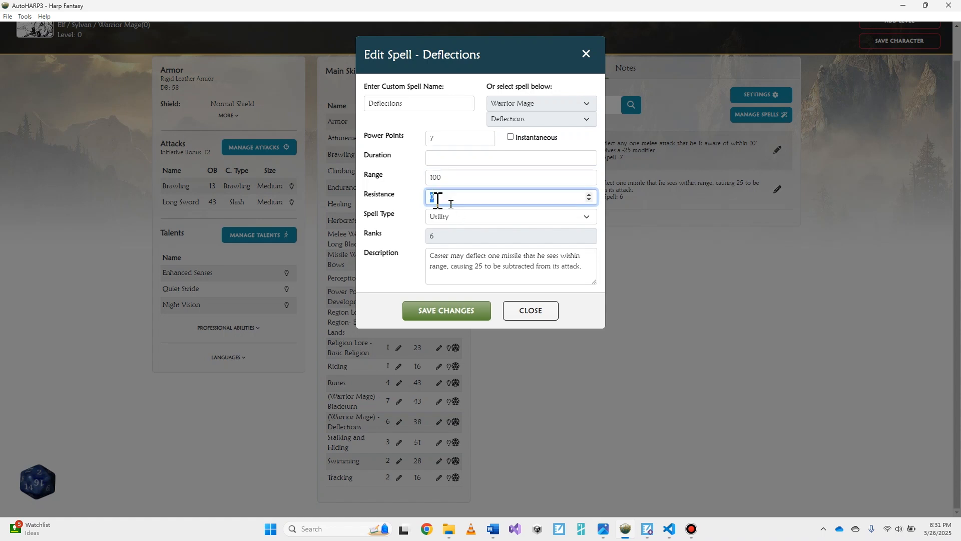
click(499, 218)
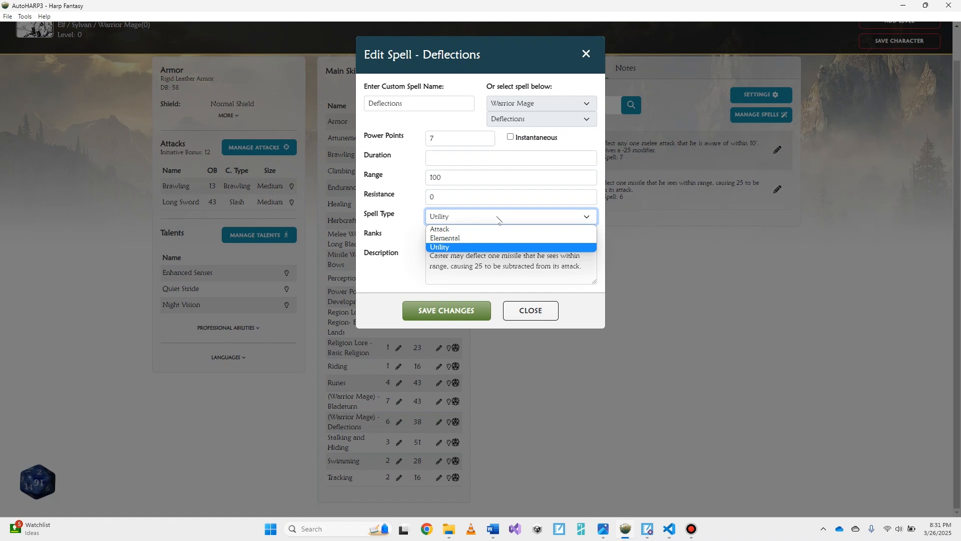
click(499, 220)
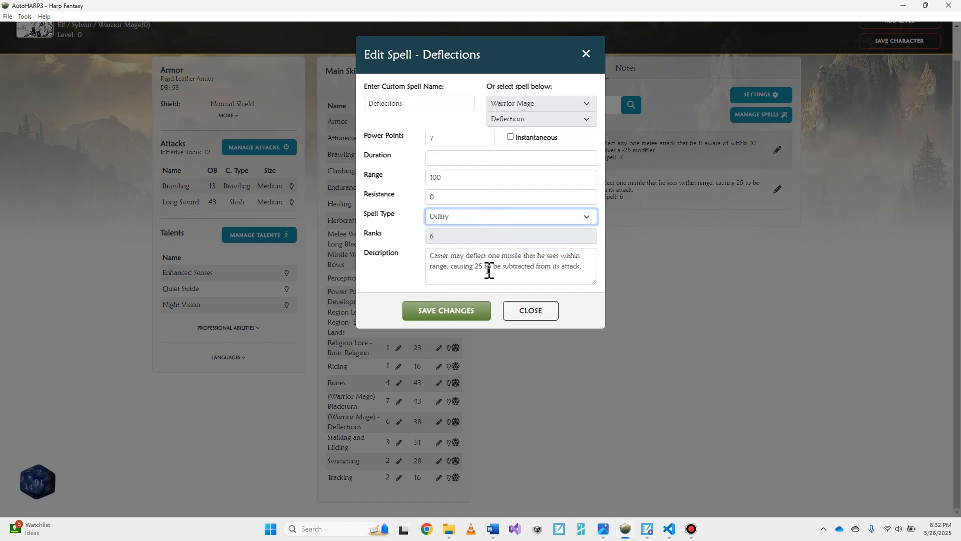
click(459, 311)
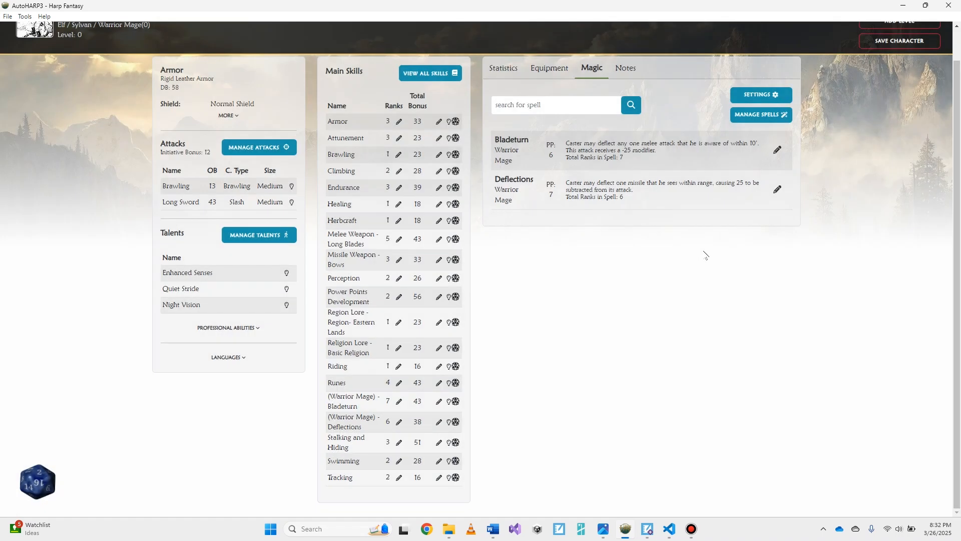
Step: Add the Sleep spell from the Harper sphere to the managed spells and return to the main screen
click(758, 115)
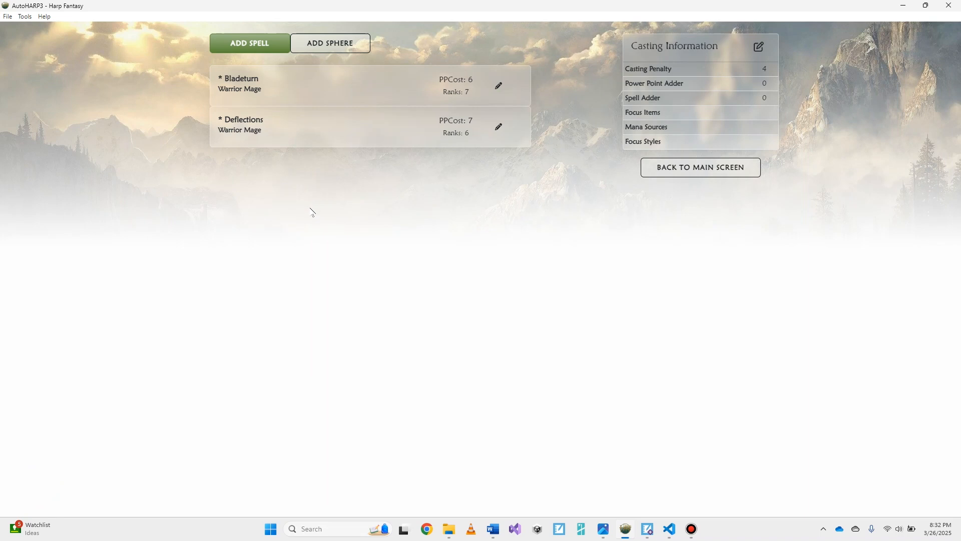
click(256, 46)
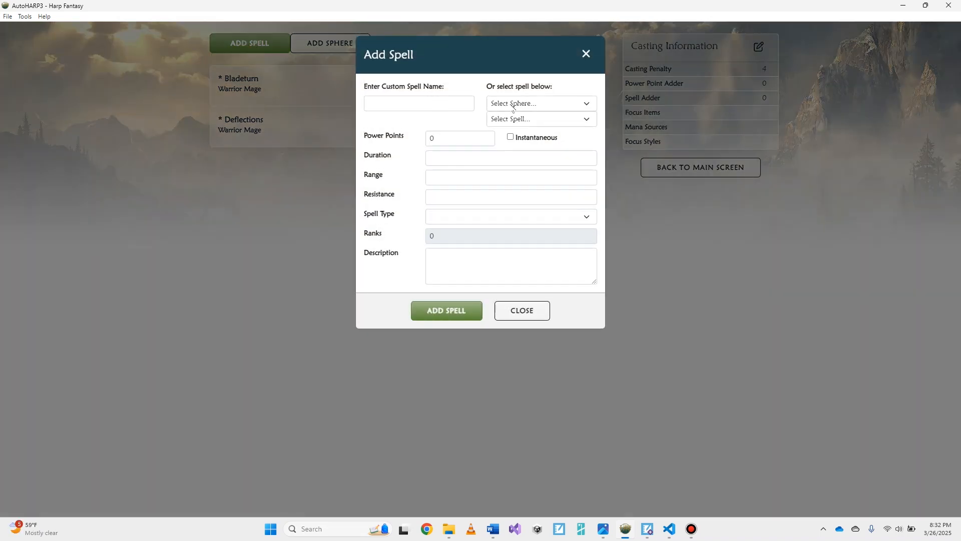
click(535, 103)
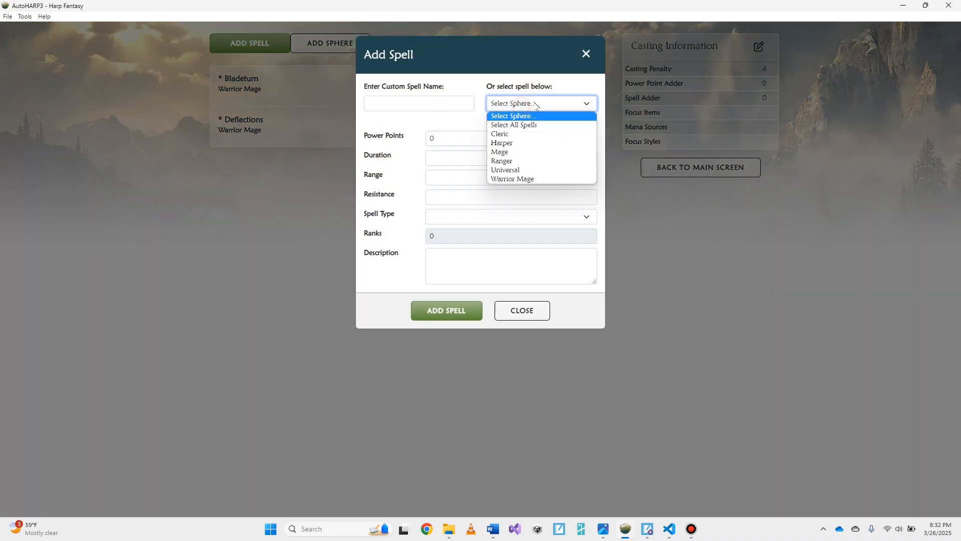
click(523, 143)
click(532, 121)
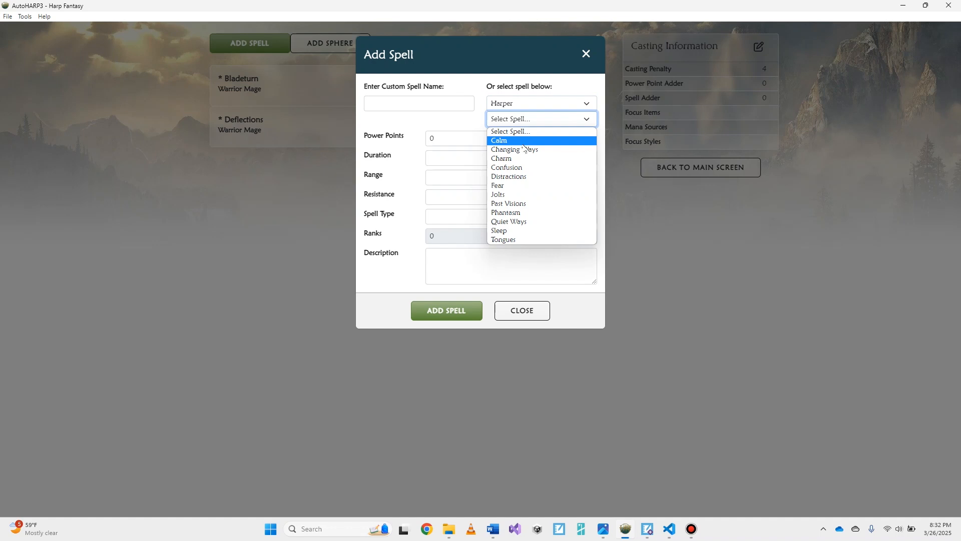
click(511, 231)
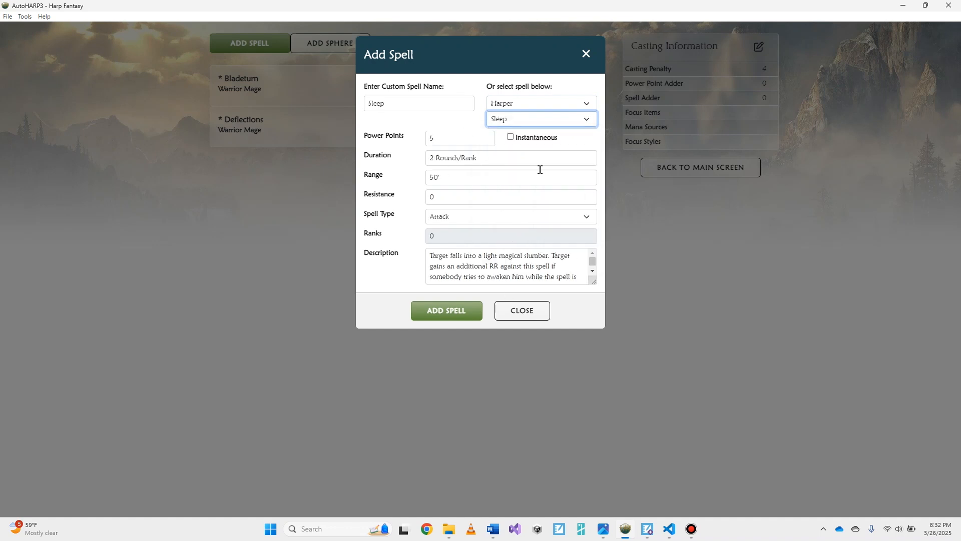
click(453, 311)
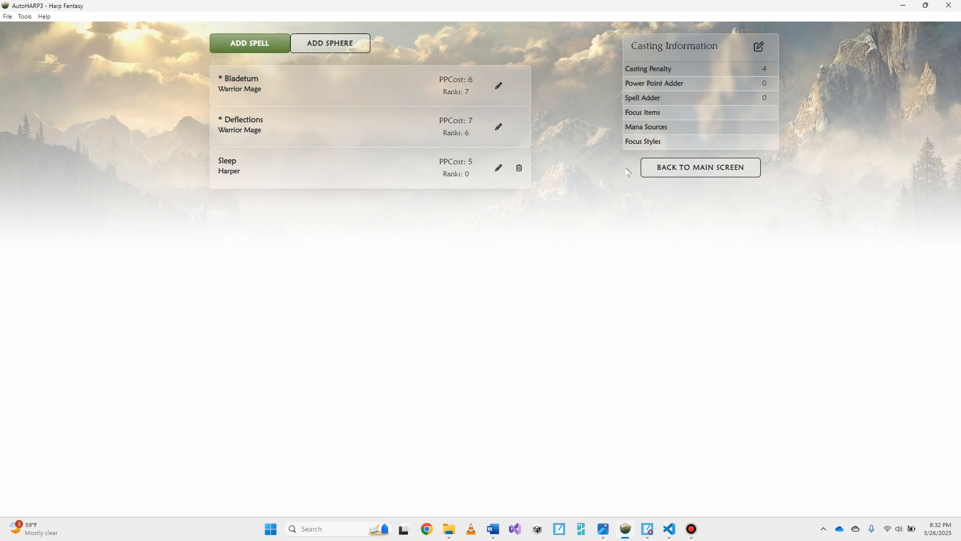
click(708, 170)
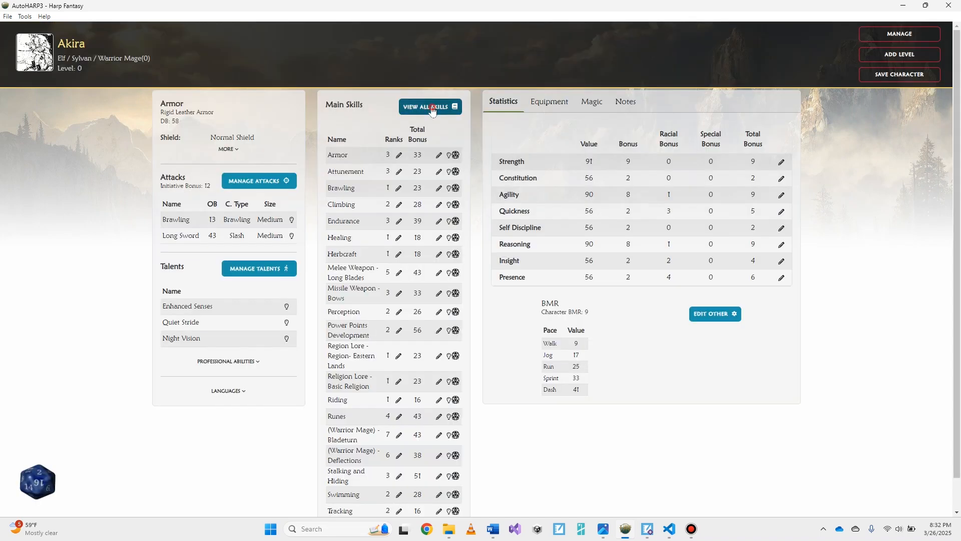
Step: Locate the Harper - Sleep spell under Mystical Arts, Spell Casting in the full skills list
click(433, 109)
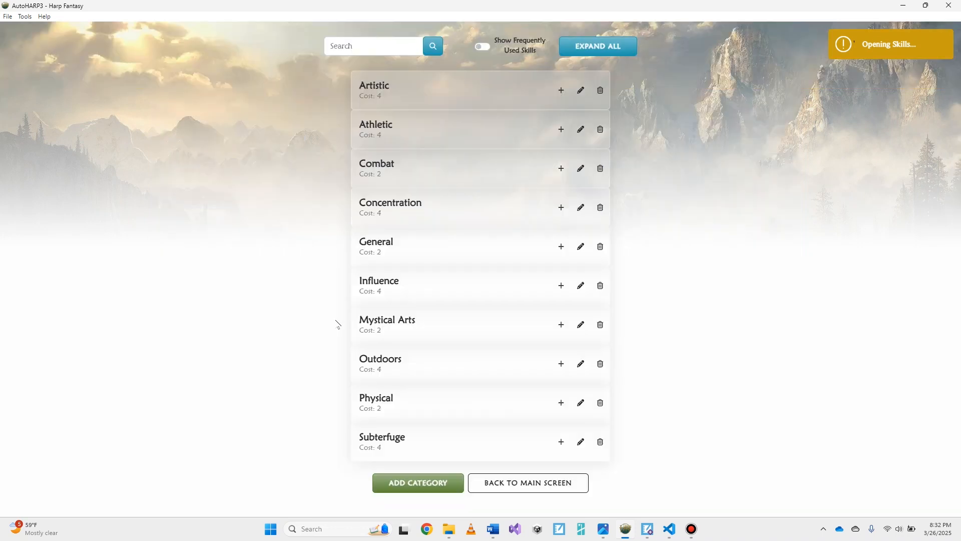
click(436, 324)
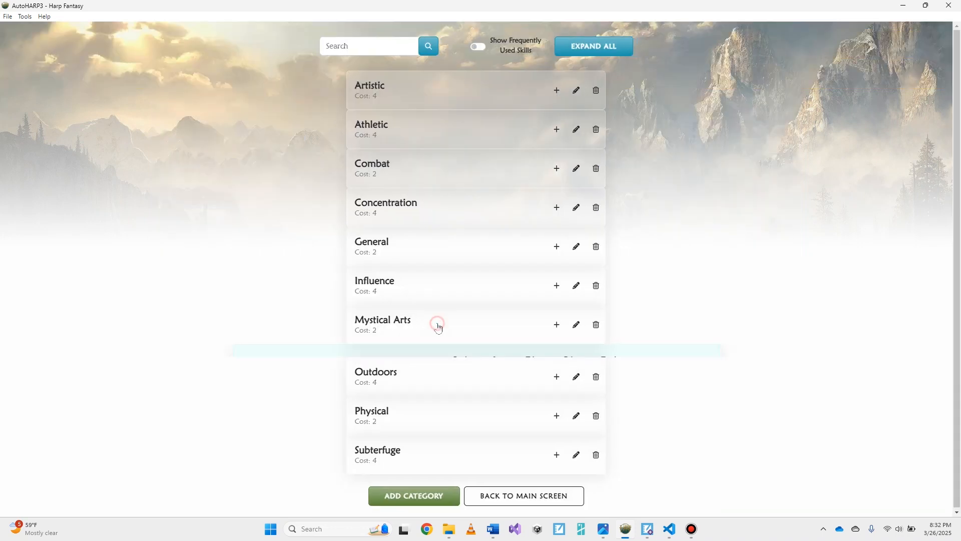
scroll(259, 446, down, 4)
click(270, 330)
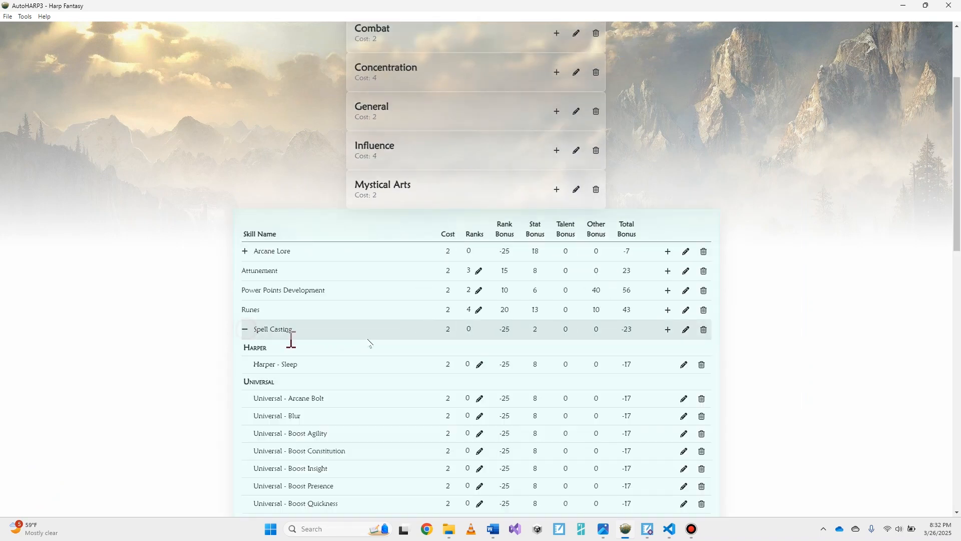
scroll(271, 310, down, 3)
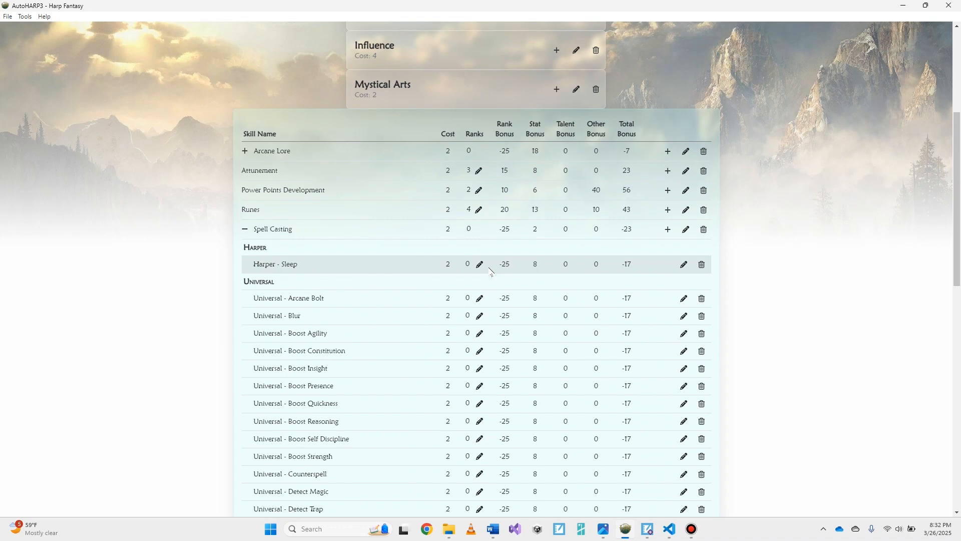
Step: Leave the full skills list and open the spell management screen from the character's magic section
click(474, 93)
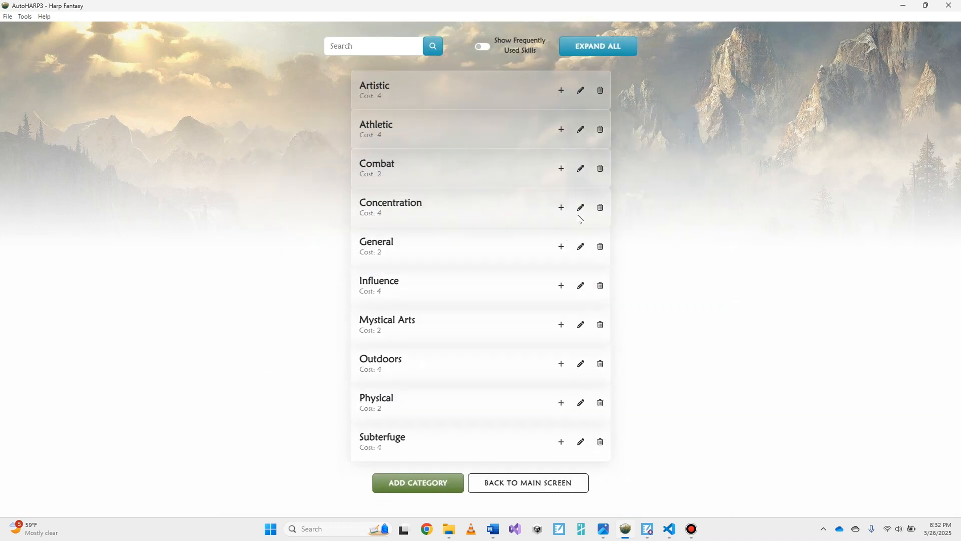
click(559, 483)
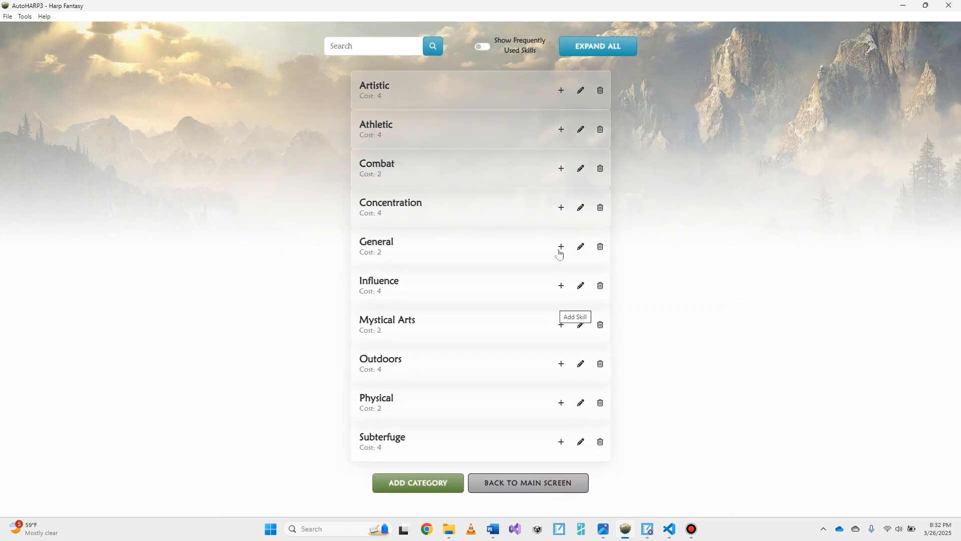
click(598, 101)
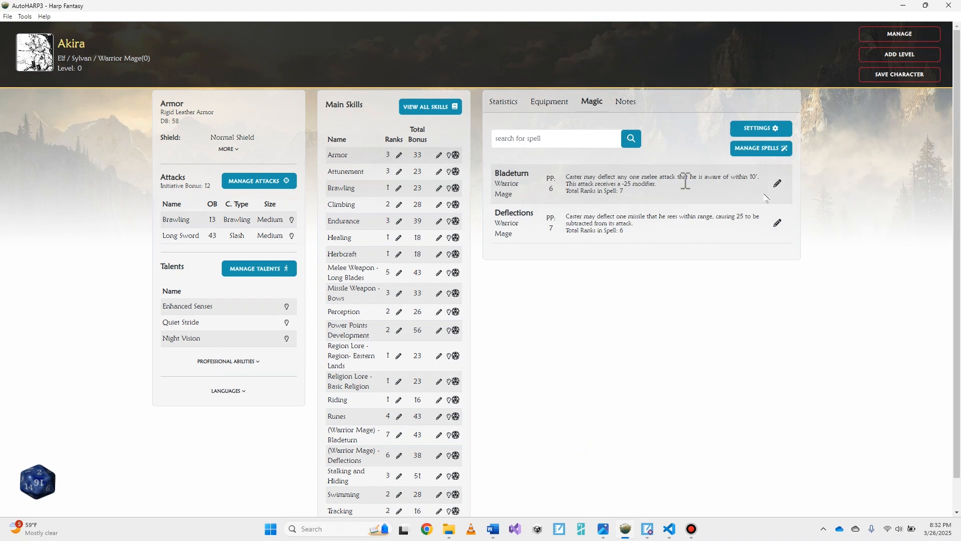
click(772, 156)
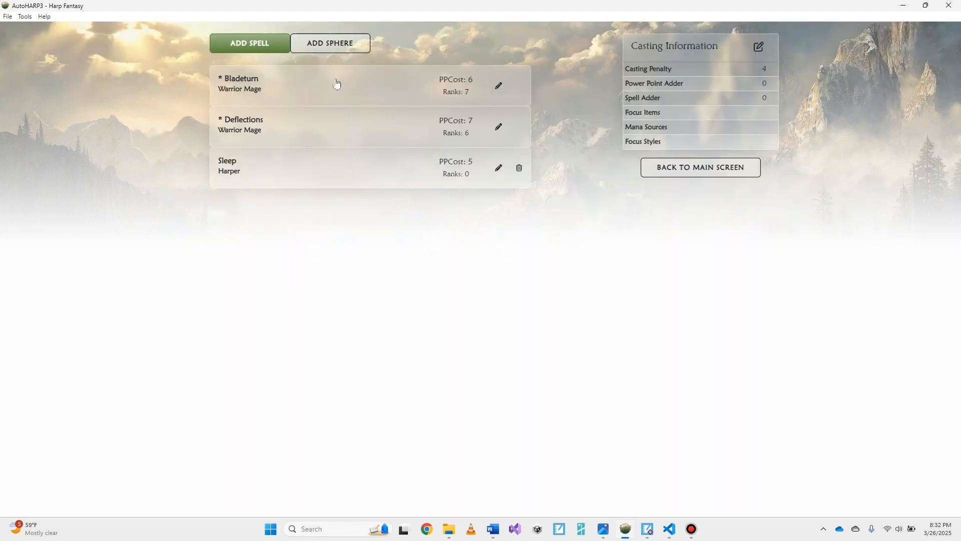
Step: Examine Bladeturn's details and scaling options, check its editable spell fields, and close them without changes
click(339, 81)
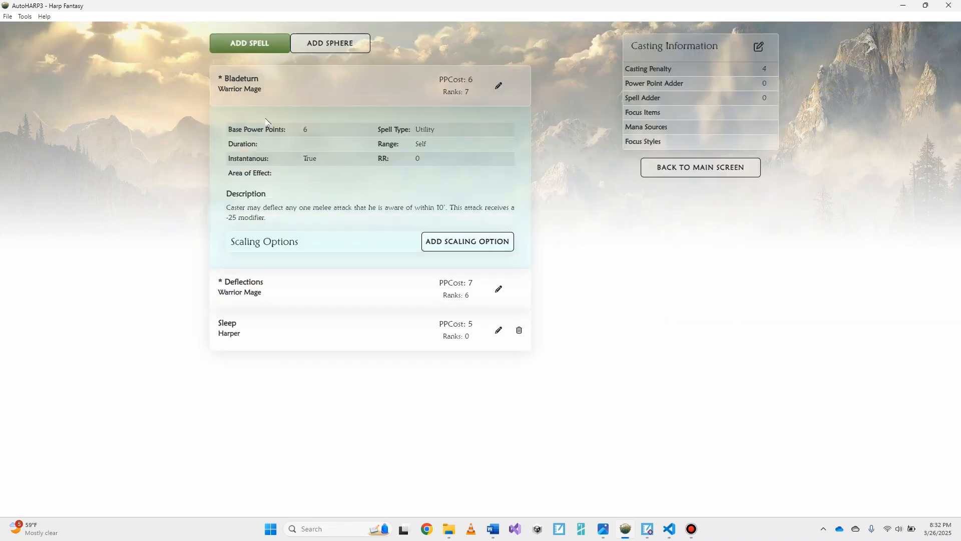
click(281, 245)
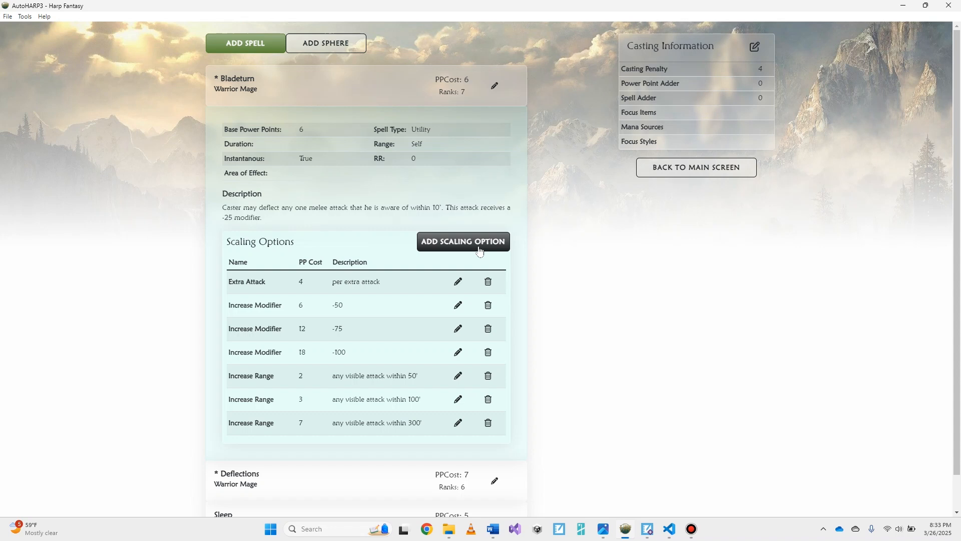
click(494, 87)
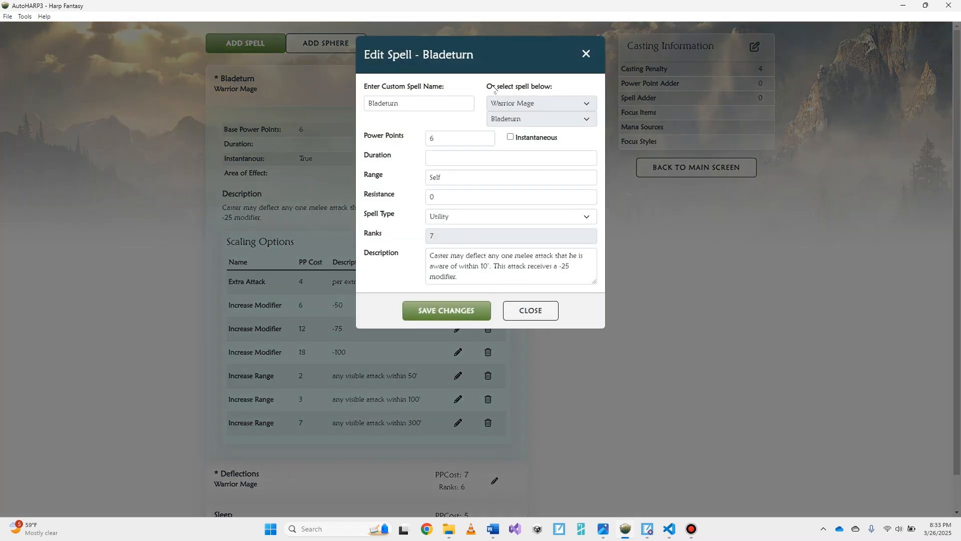
click(531, 311)
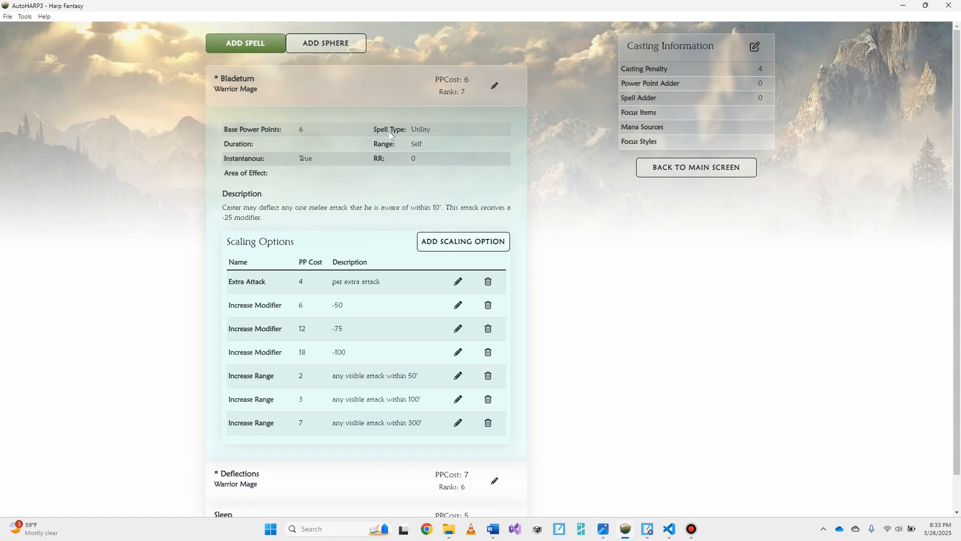
click(330, 81)
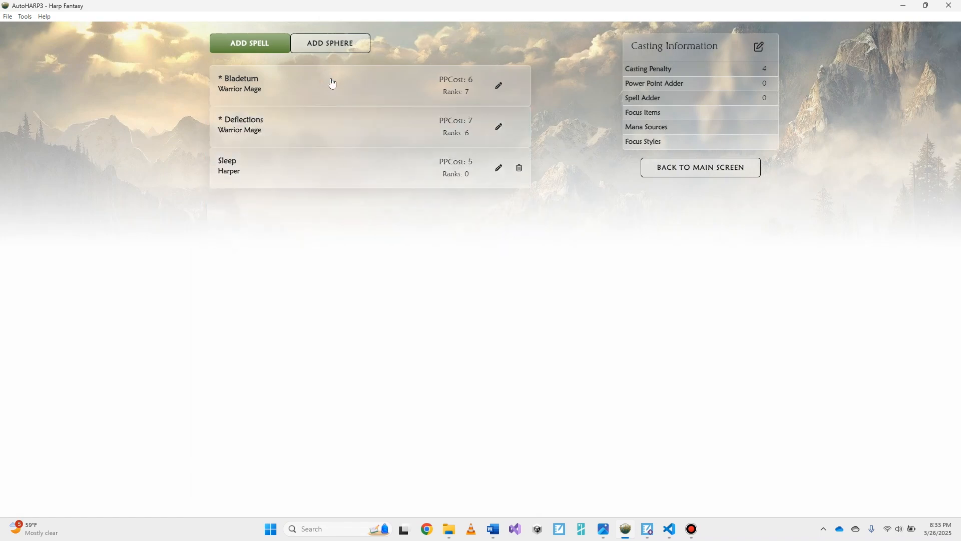
Step: Try choosing Ranger as a sphere to add to the character's spells, and close without adding it
click(342, 49)
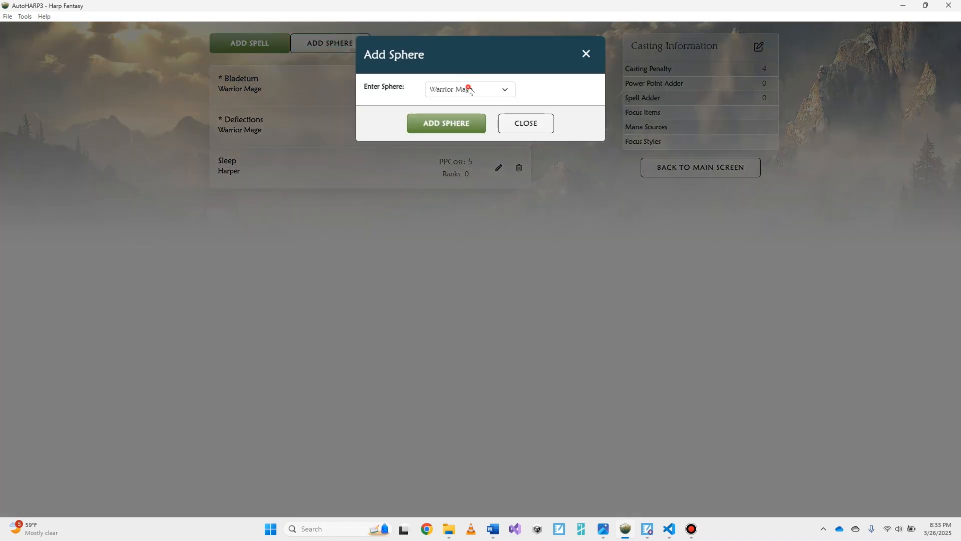
click(470, 90)
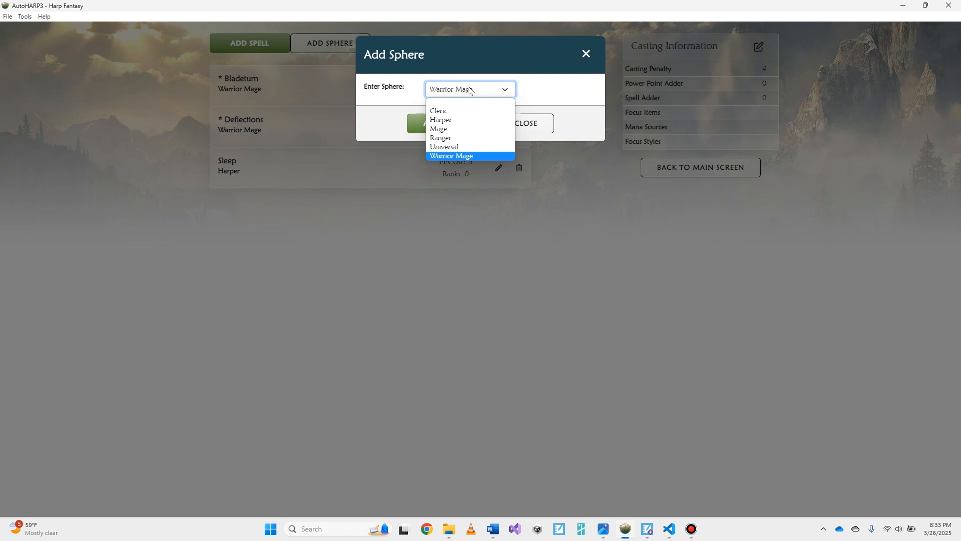
click(465, 139)
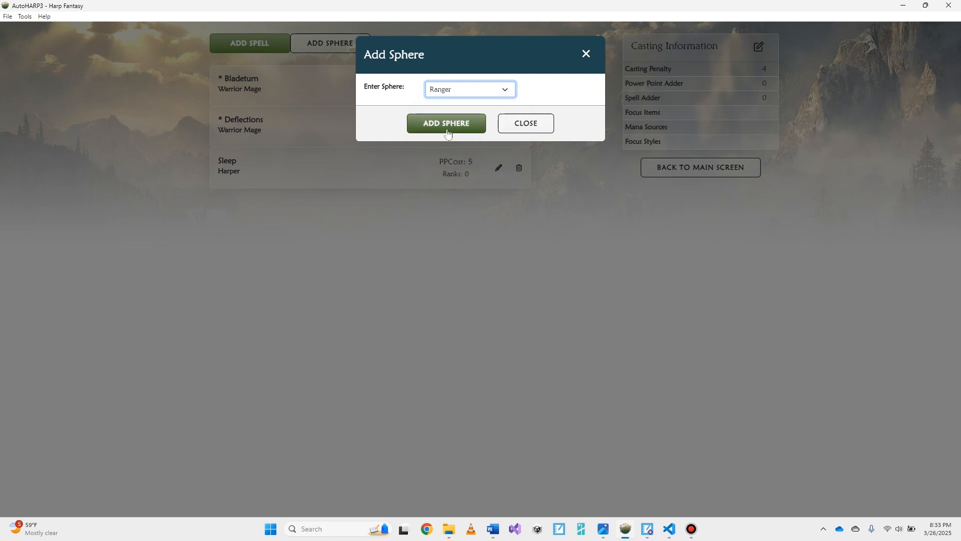
click(530, 124)
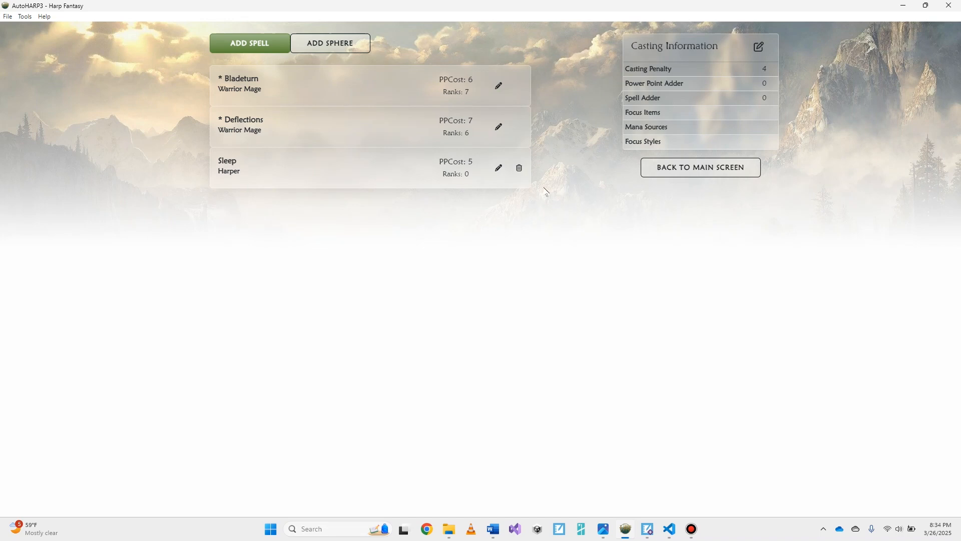
Step: Try a casting penalty adjustment of -4 in the casting information, and return it to 0
click(759, 46)
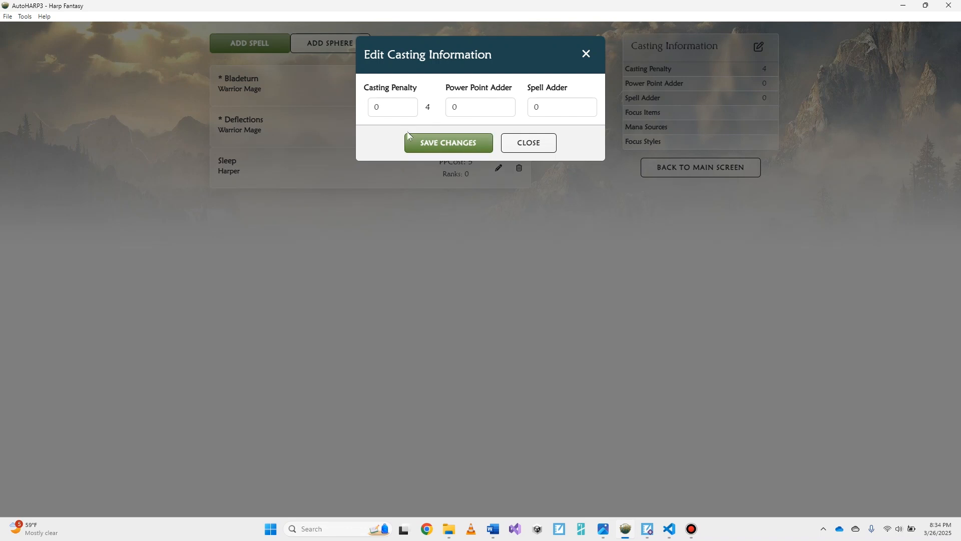
click(408, 110)
click(407, 110)
click(408, 110)
click(408, 111)
click(408, 110)
click(407, 105)
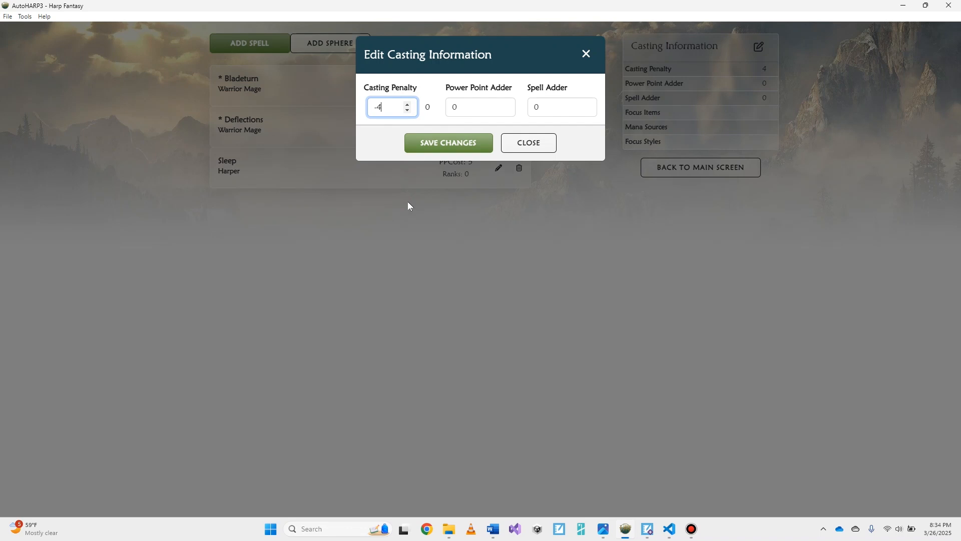
click(408, 105)
click(408, 105)
click(408, 105)
click(408, 105)
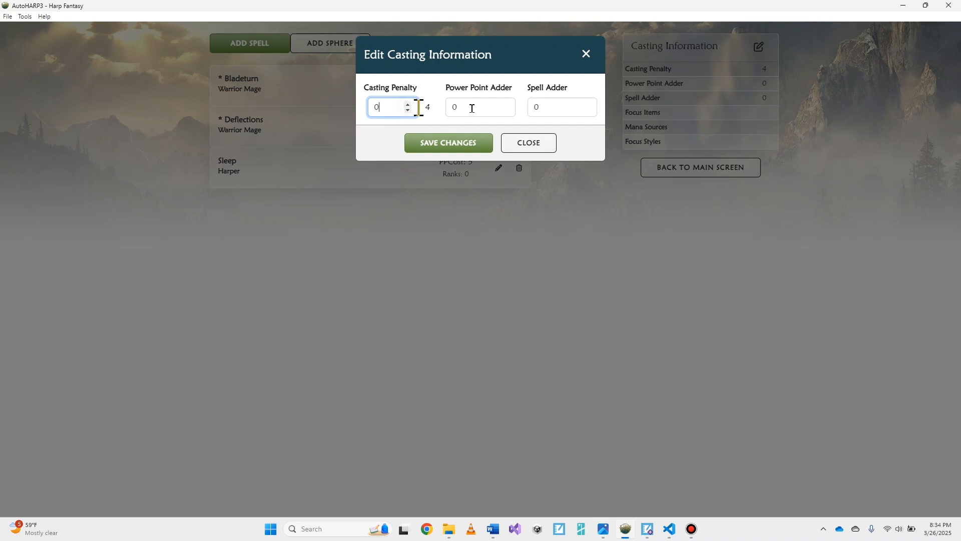
Step: Try adjusting the power point adder and spell adder, return both to 0, and close the casting information without saving
click(505, 105)
click(506, 105)
click(506, 109)
click(506, 109)
click(587, 105)
click(587, 104)
click(586, 110)
click(587, 110)
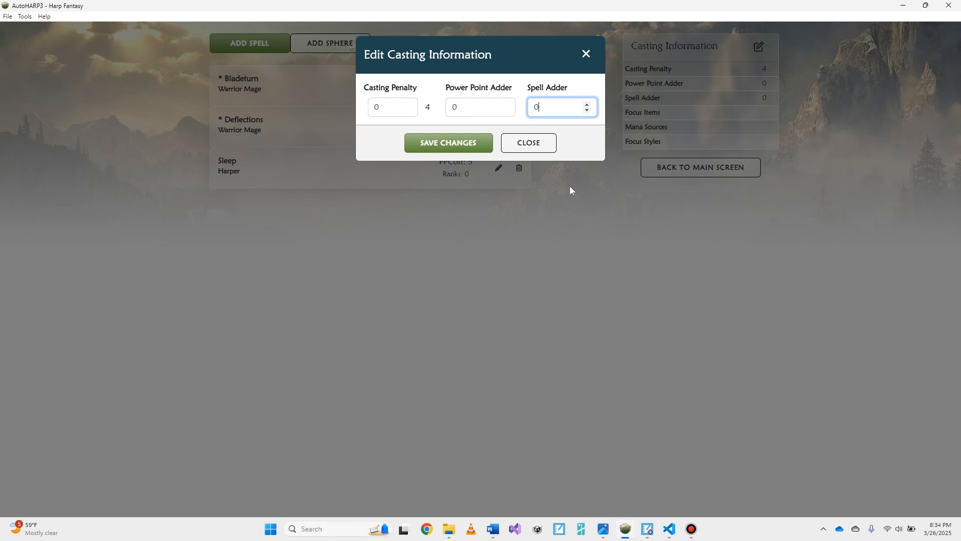
click(528, 142)
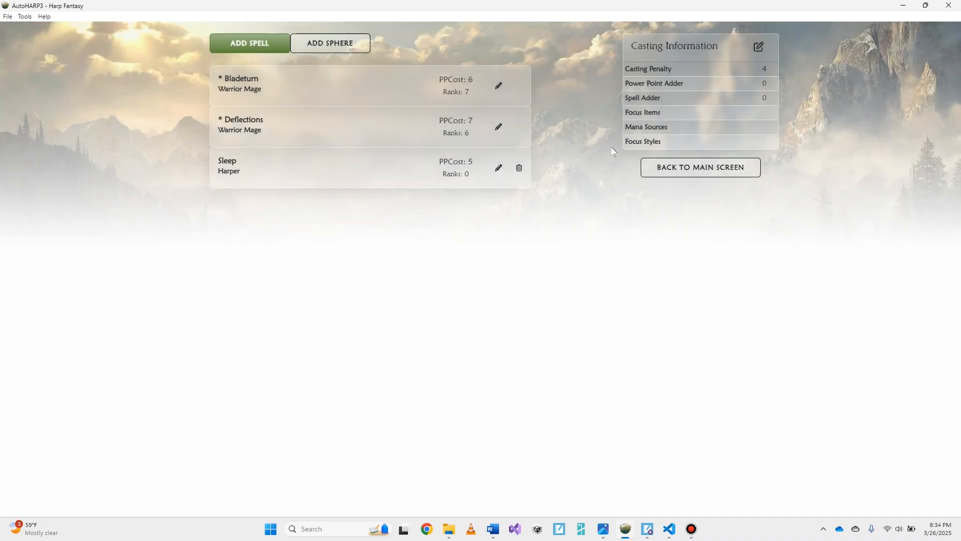
Step: Record in the character's Recent Events that a lot of money was lost at Craps and 100 gold is owed to a named character, the Tavern owner
click(703, 170)
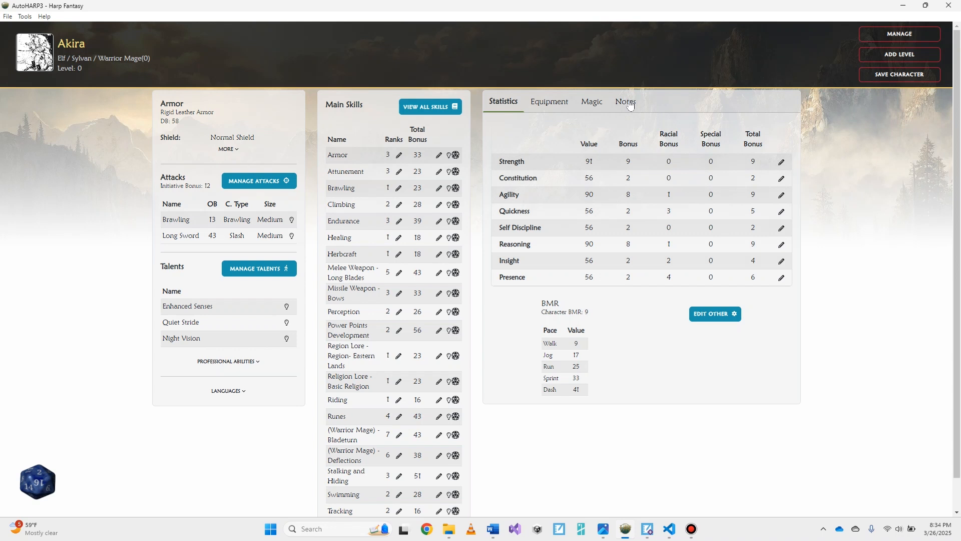
click(629, 103)
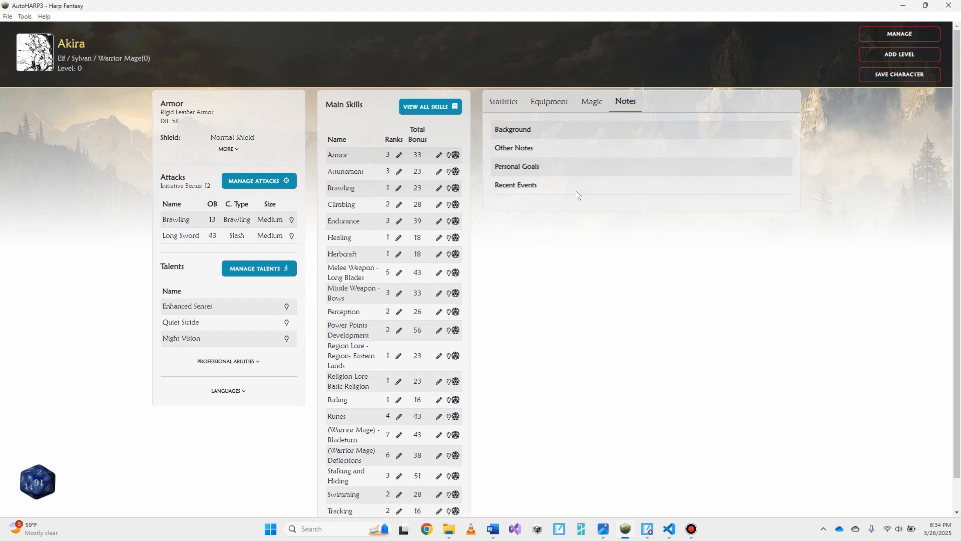
click(906, 34)
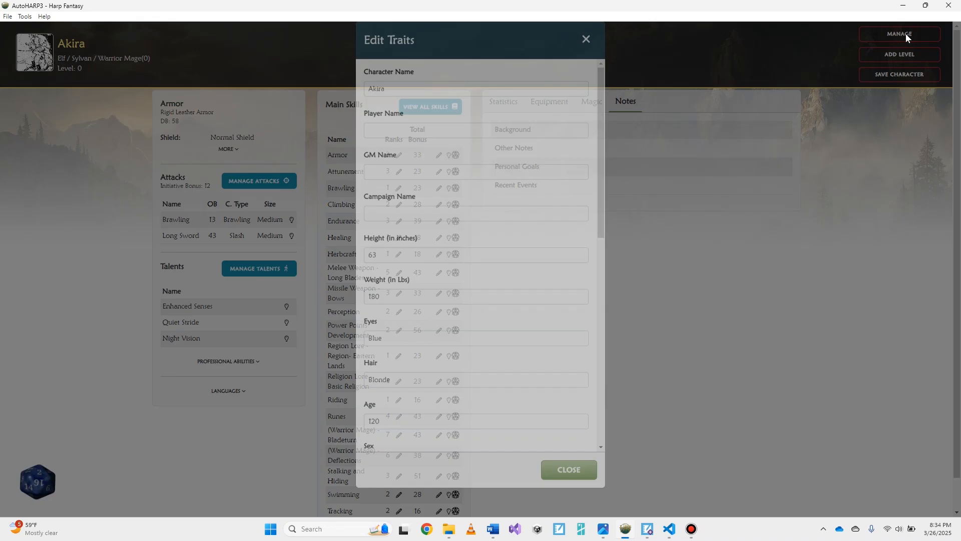
scroll(440, 354, down, 10)
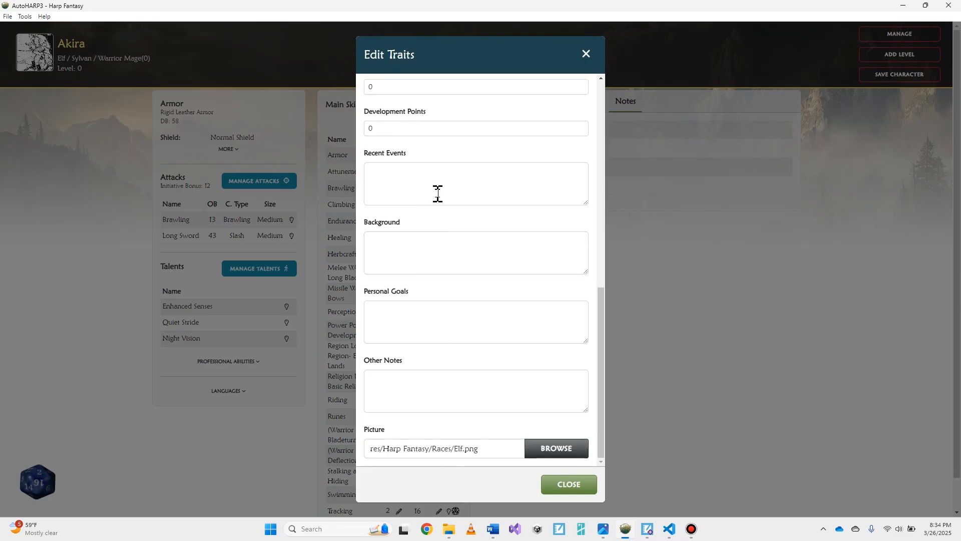
click(438, 171)
text(Lost a)
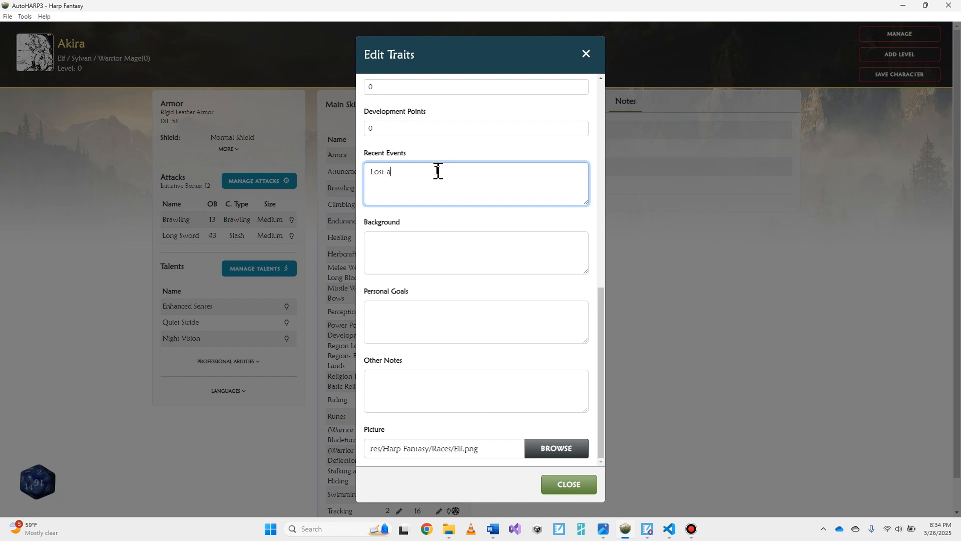
text( lot of money, at Craps. Owes 100 gold to the character Phillo)
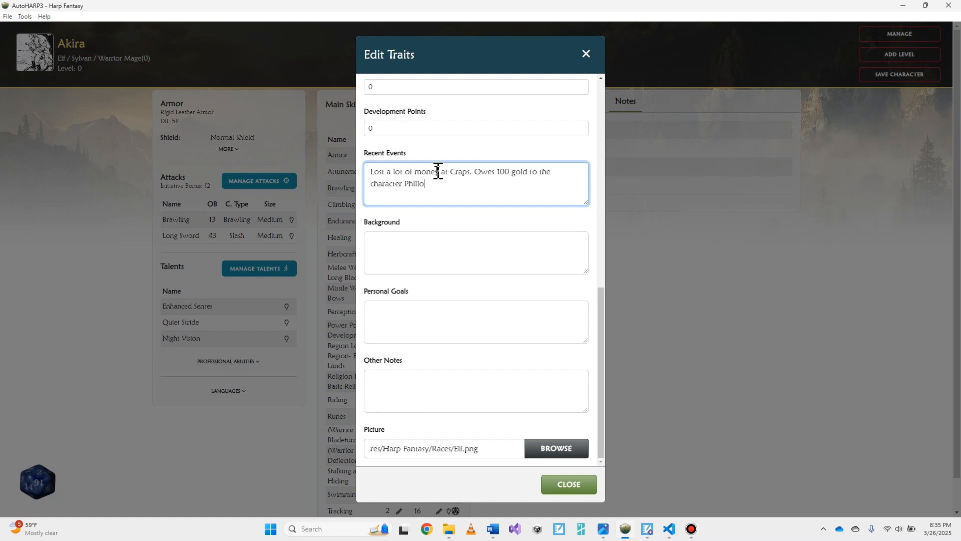
text(pe, who is also the Tavern owner.)
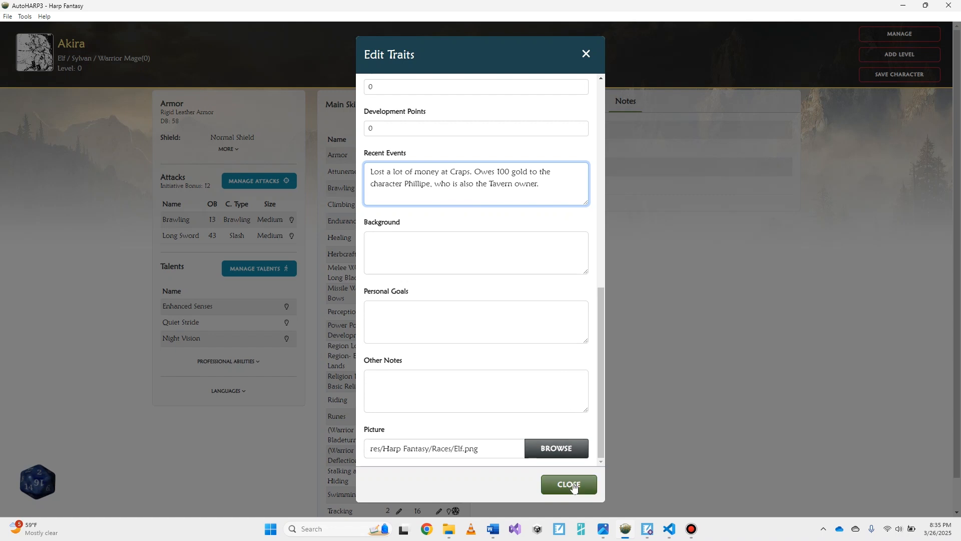
click(575, 489)
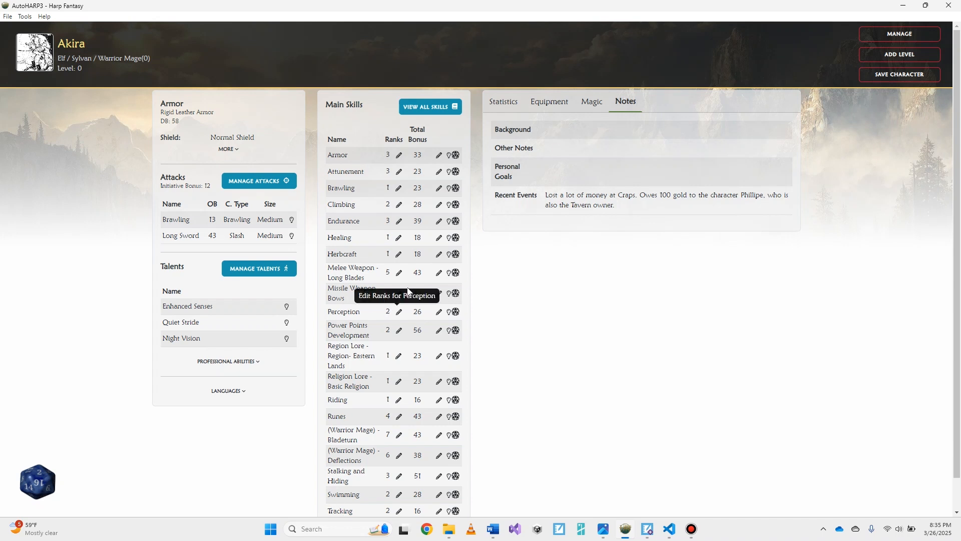
Step: Roll the Herbcraft skill, set the dice roller's modifier to 10, and roll Herbcraft again
click(456, 256)
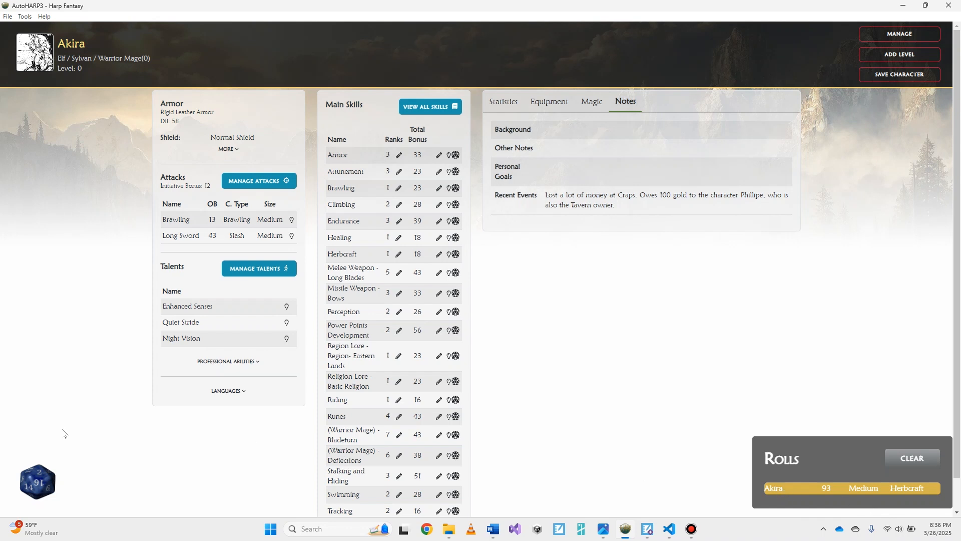
click(46, 487)
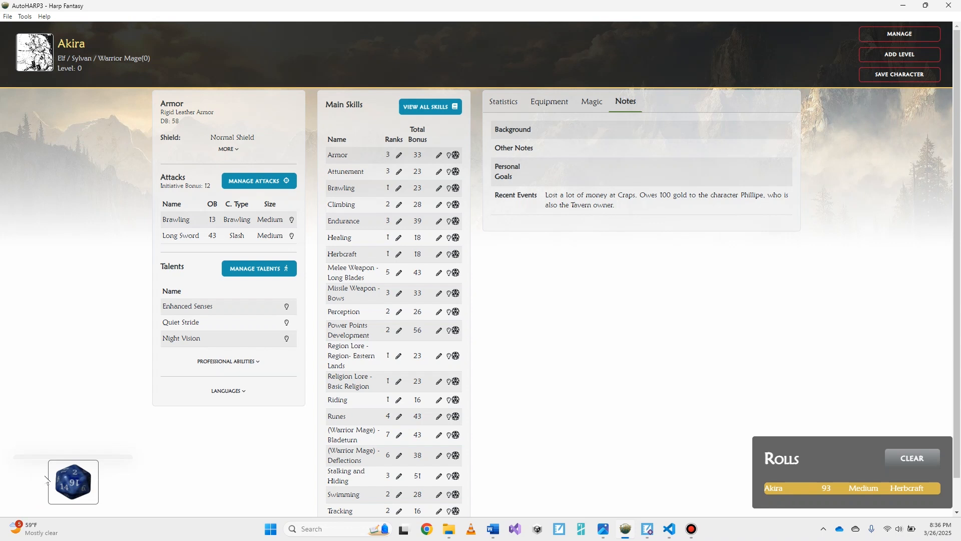
double_click(72, 408)
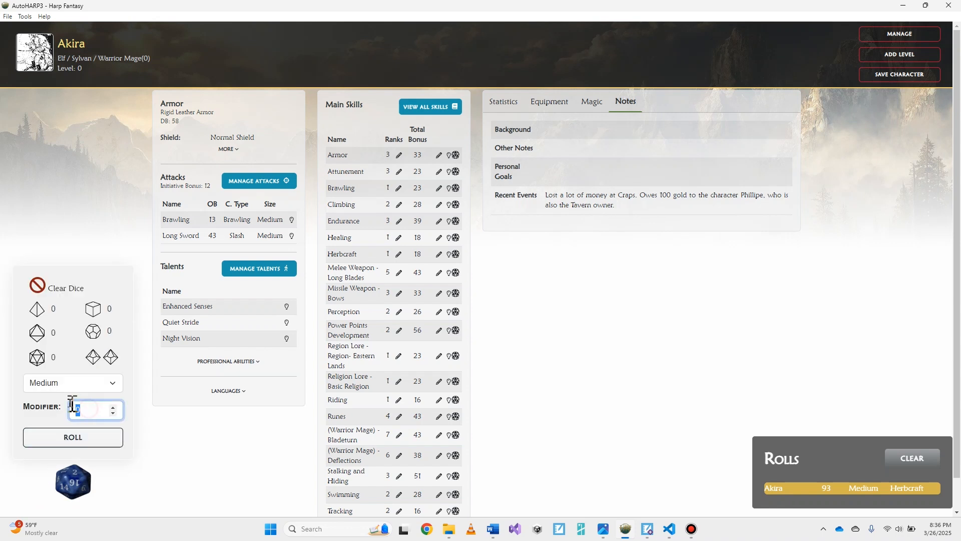
text(10)
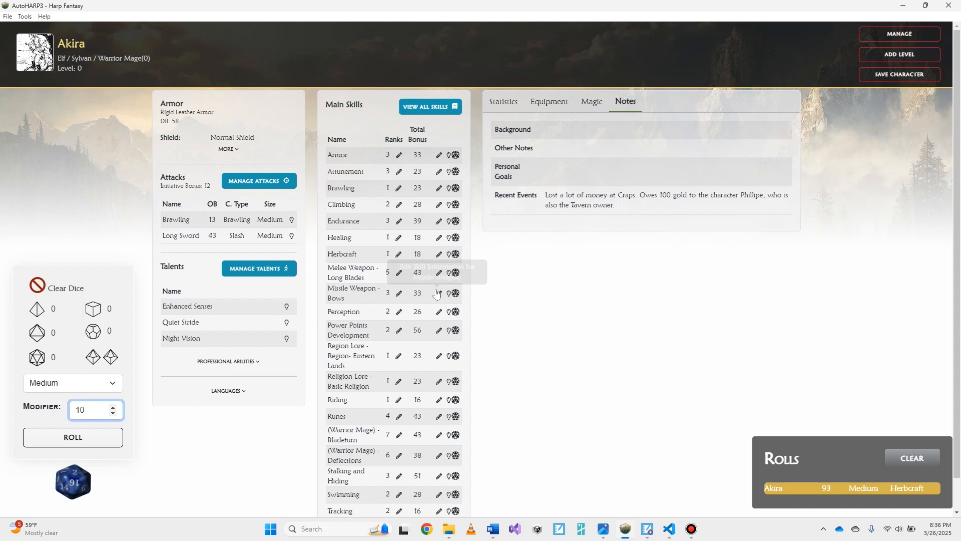
click(456, 255)
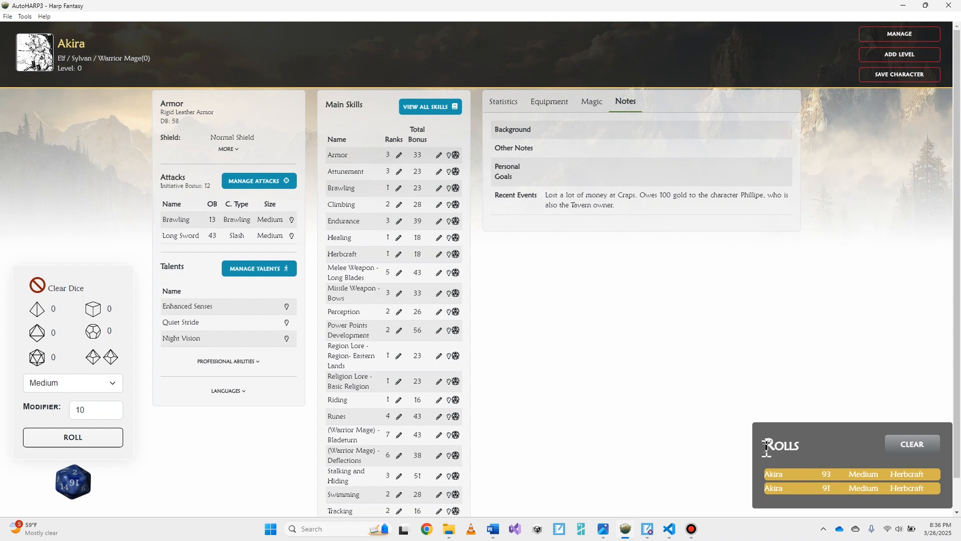
Step: Review the details of the second Herbcraft roll and the additional information for the Herbcraft skill
click(777, 489)
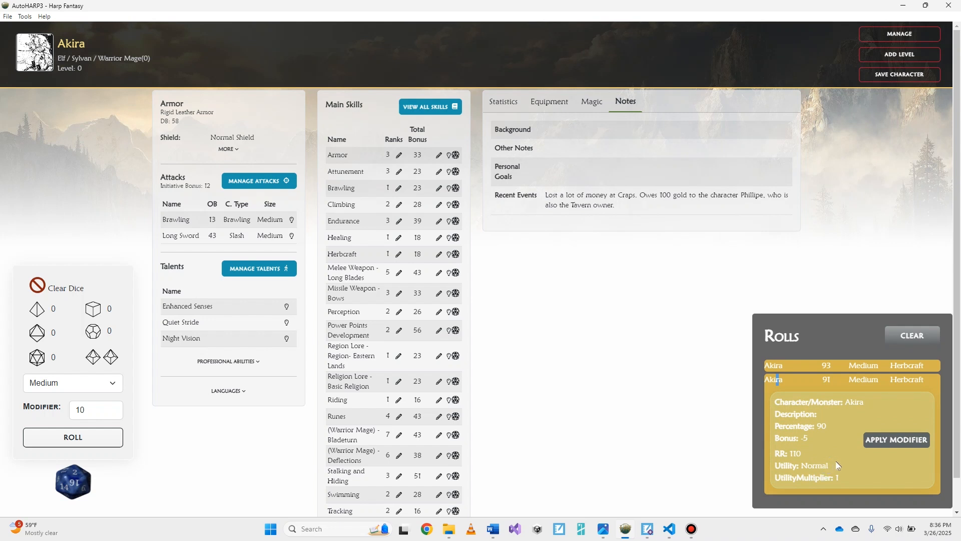
click(450, 256)
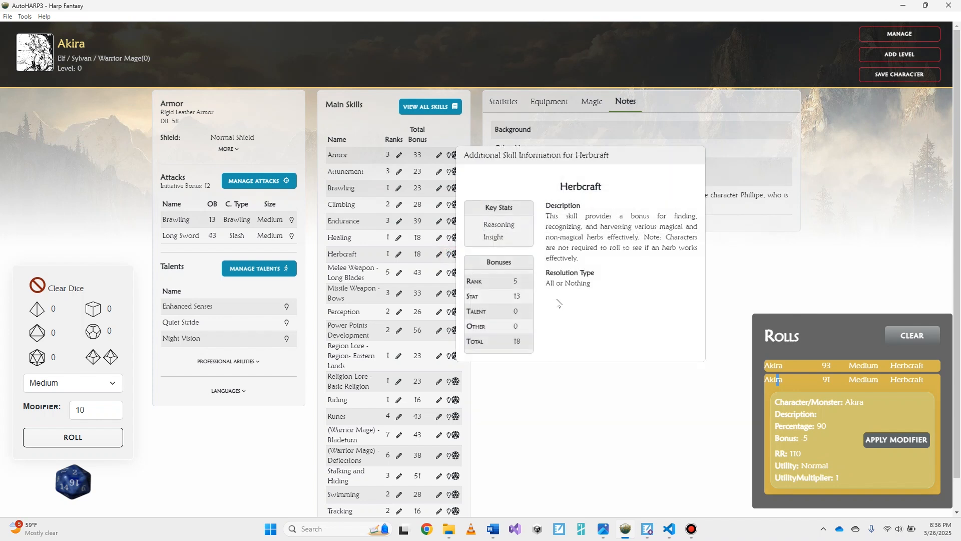
click(726, 436)
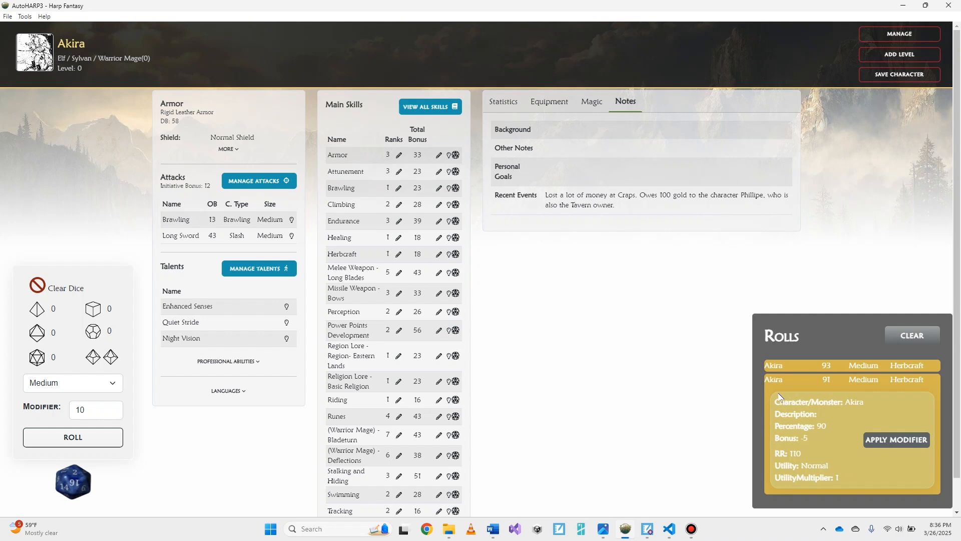
click(779, 382)
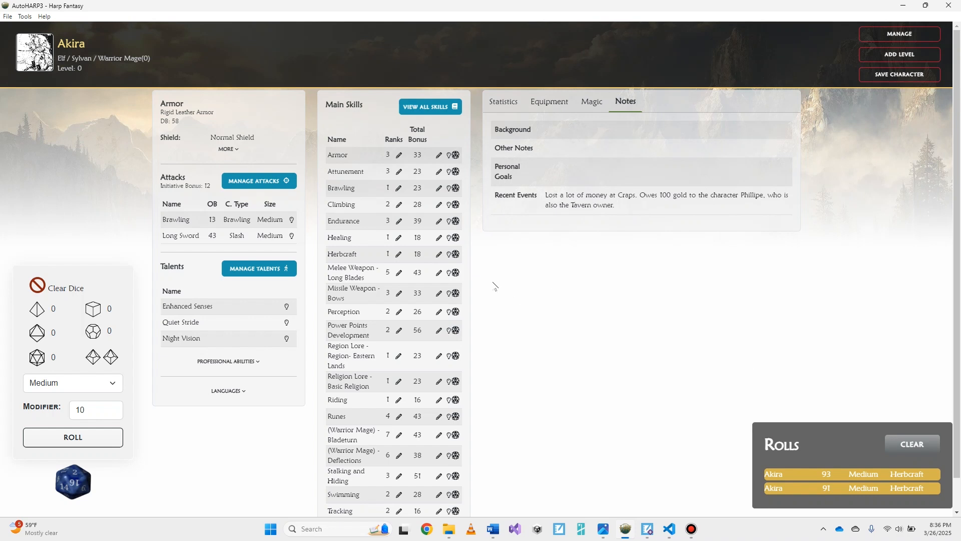
Step: Roll the Stalking and Hiding skill twice, set the dice roller's modifier to 25, and roll Stalking and Hiding again
scroll(448, 396, down, 1)
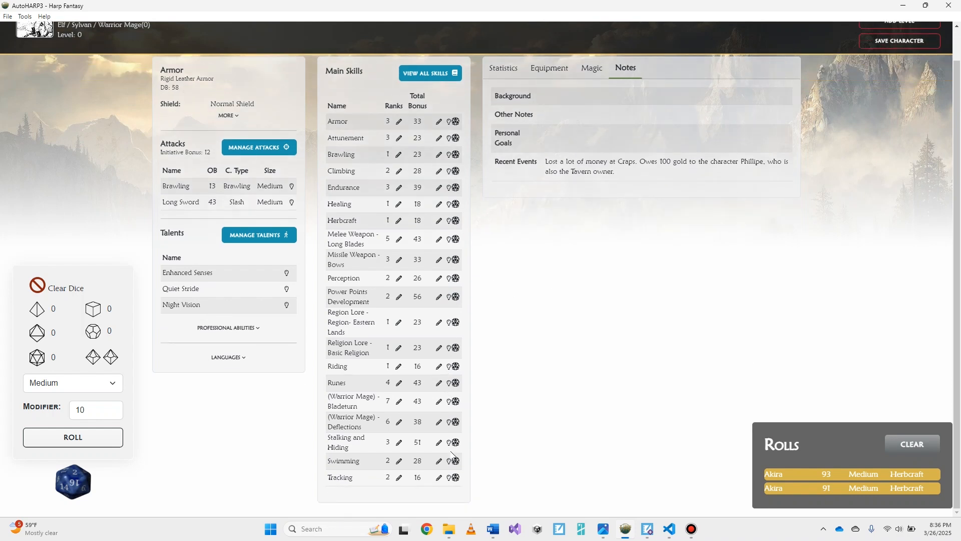
click(456, 443)
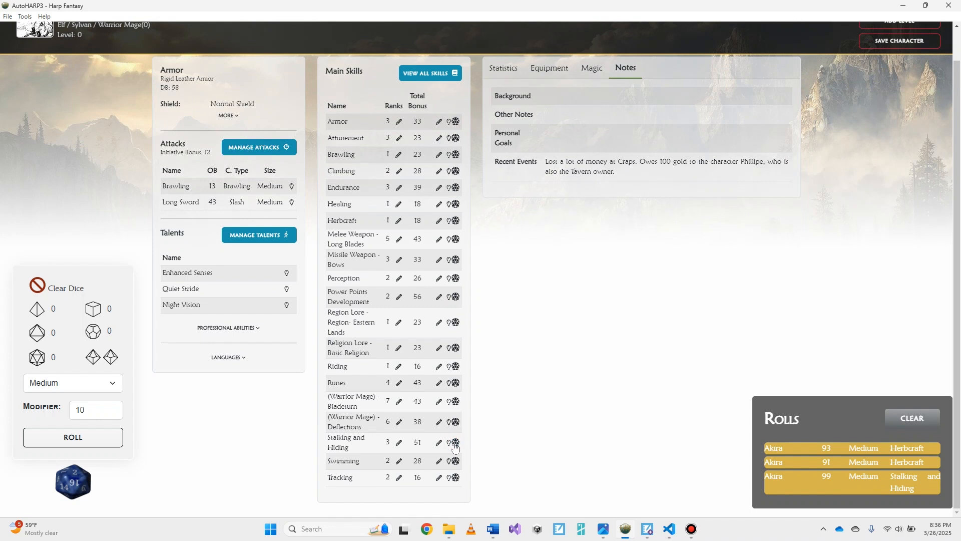
click(455, 444)
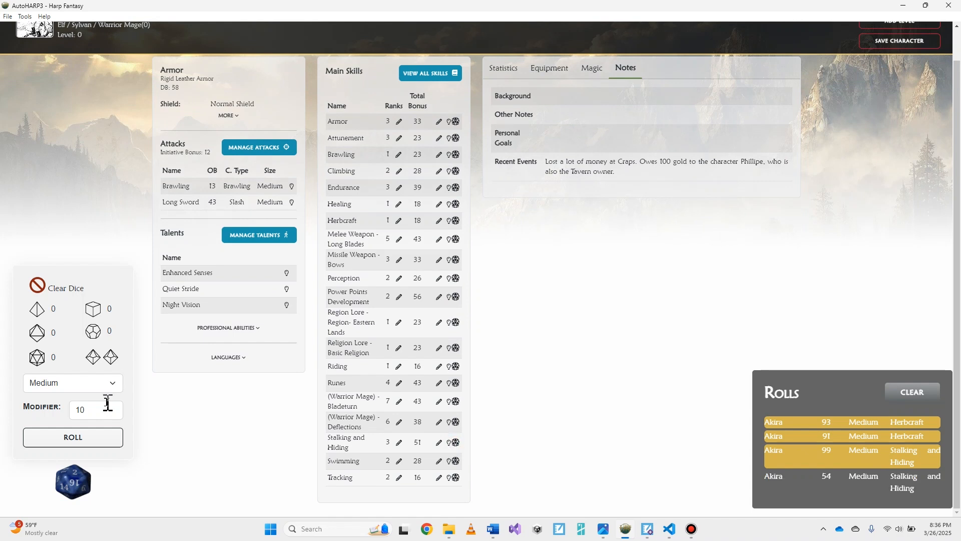
double_click(82, 409)
text(25)
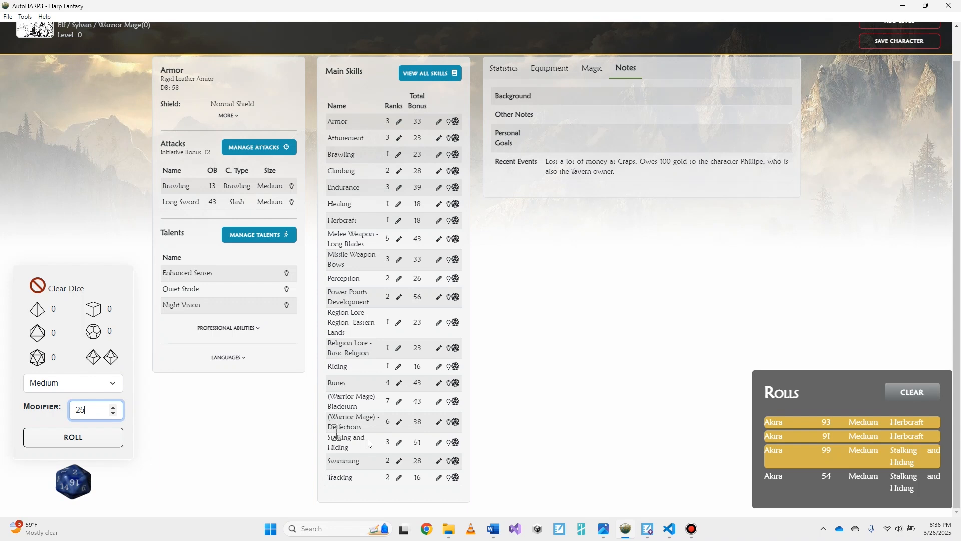
click(455, 442)
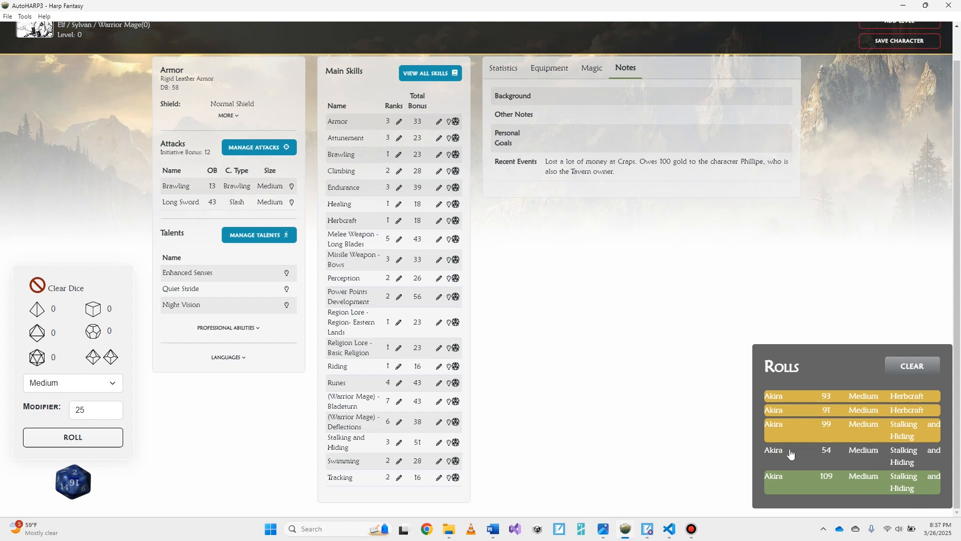
Step: Open the fumble roller, generate a random roll value for the Mental fumble table, roll the fumble, and close the dialog
click(24, 16)
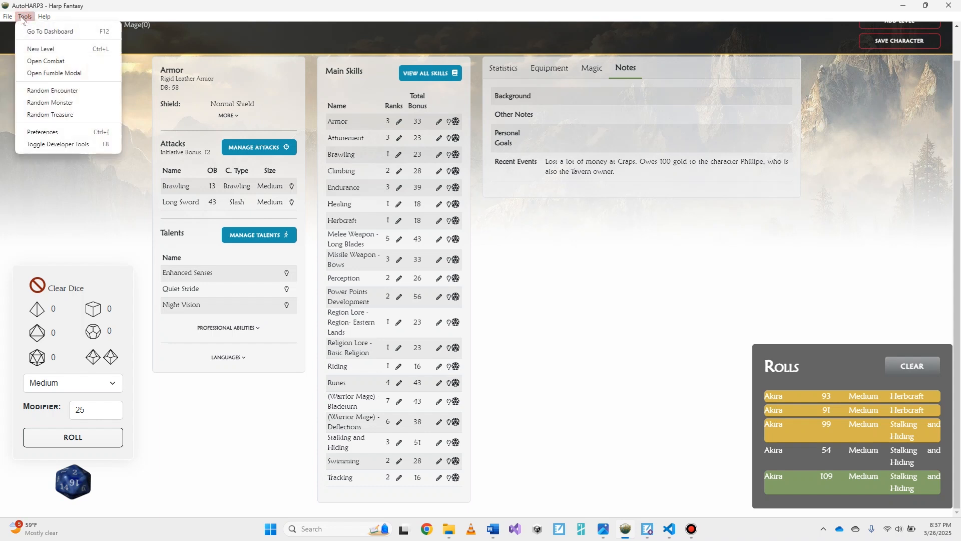
click(45, 76)
click(407, 106)
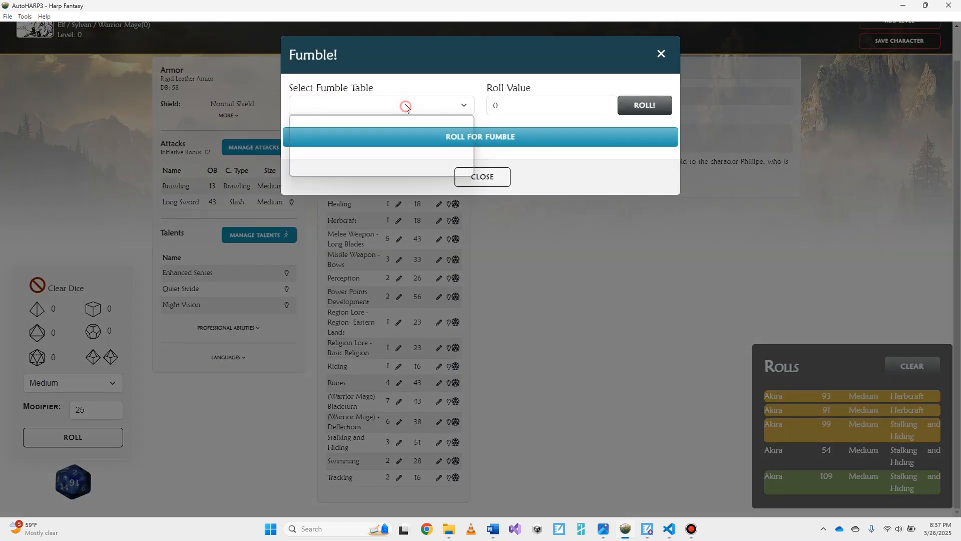
click(440, 140)
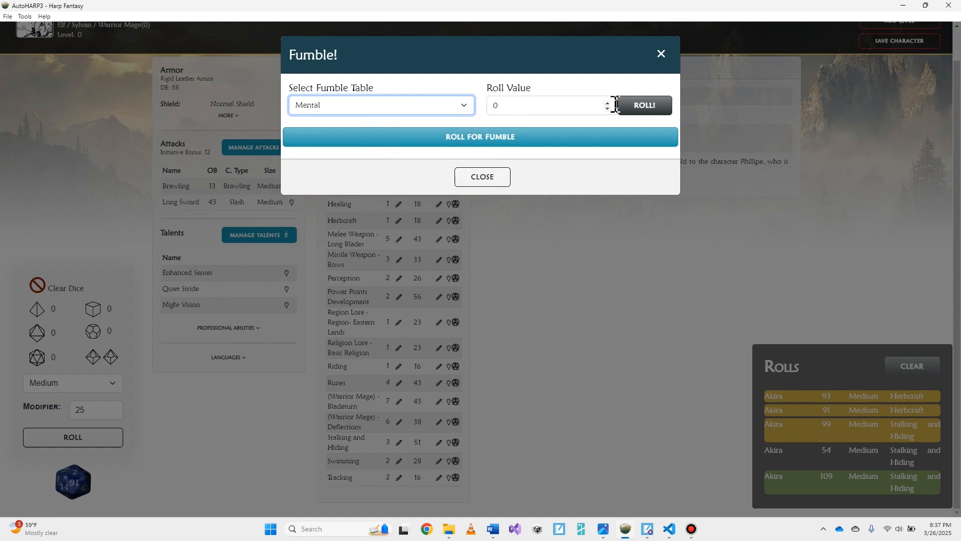
click(650, 108)
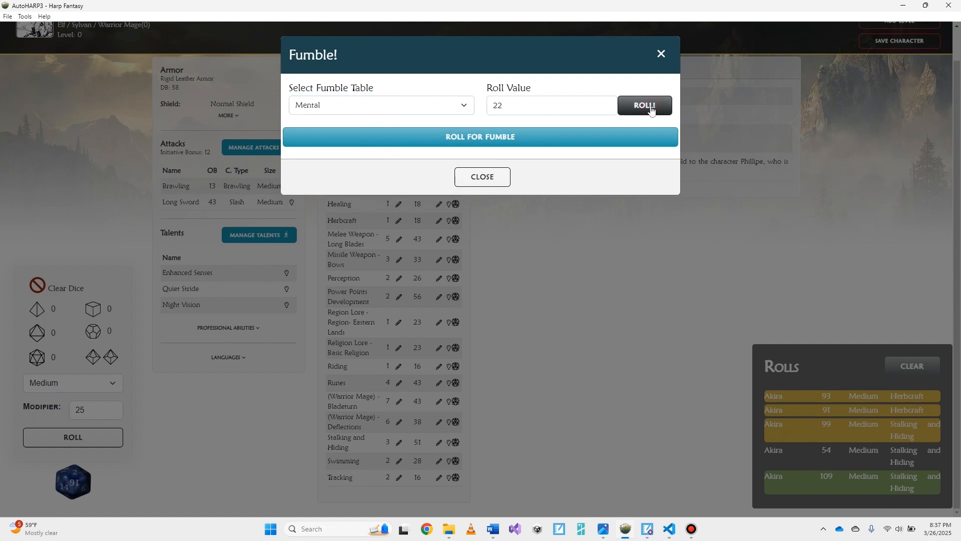
click(490, 139)
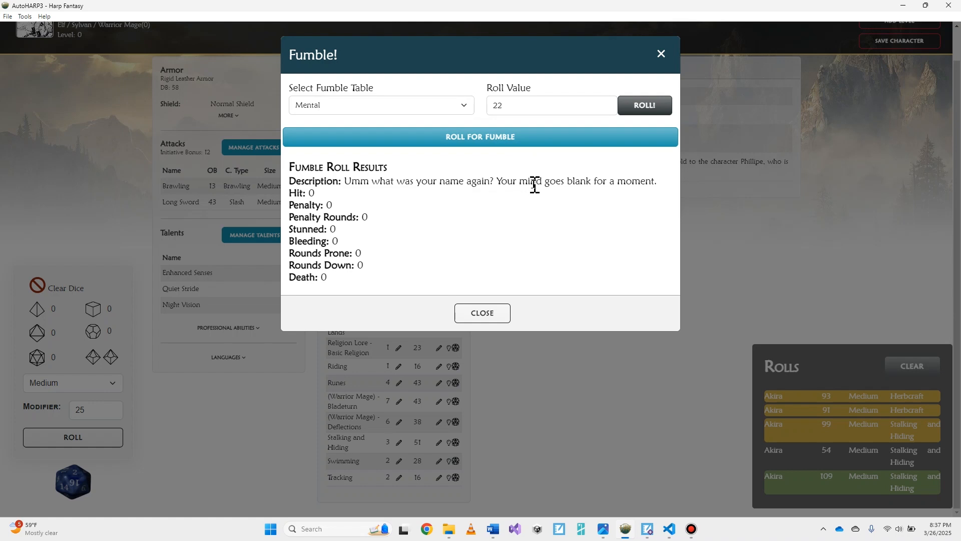
click(660, 54)
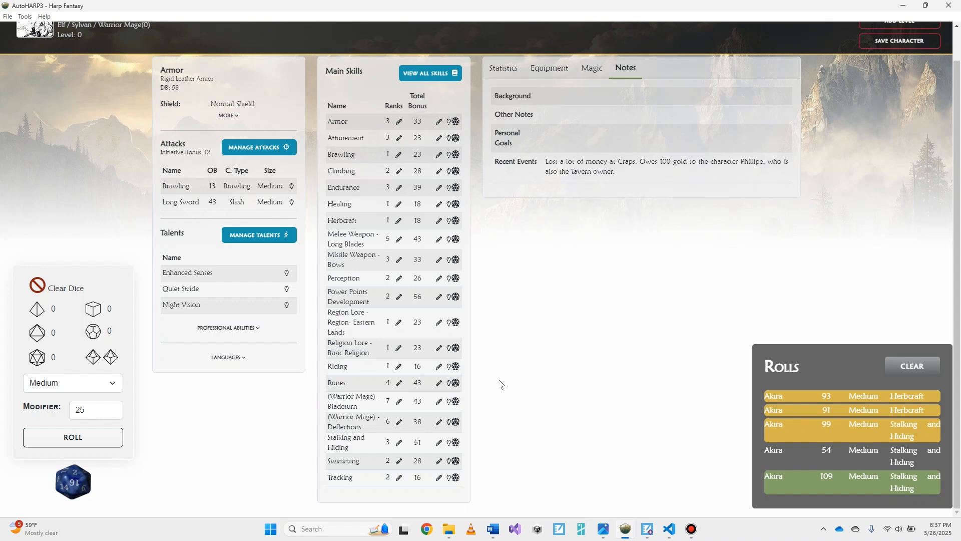
Step: Roll one D4, one D6 and one D12 together with the dice roller's modifier set to 0
click(37, 311)
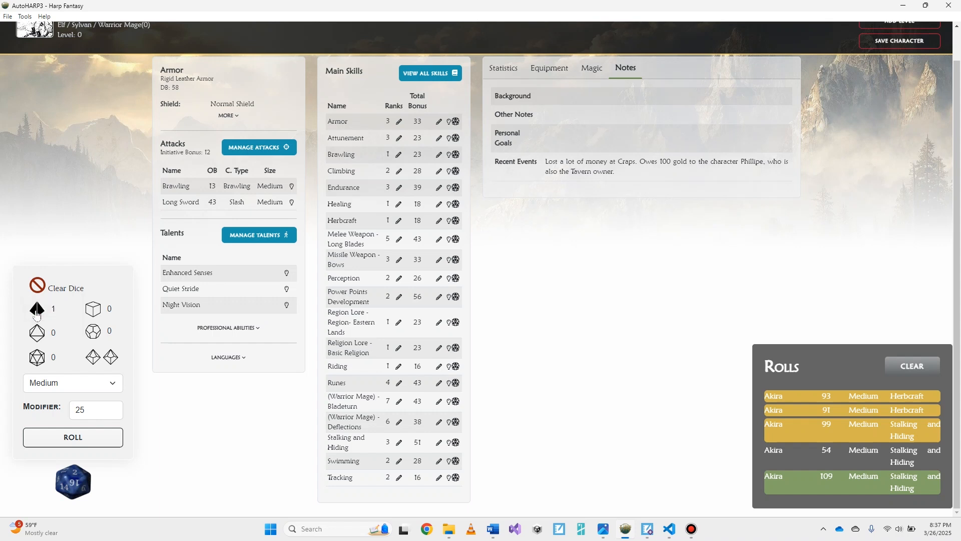
click(95, 310)
click(93, 331)
drag(98, 410, 66, 417)
text(0)
click(73, 437)
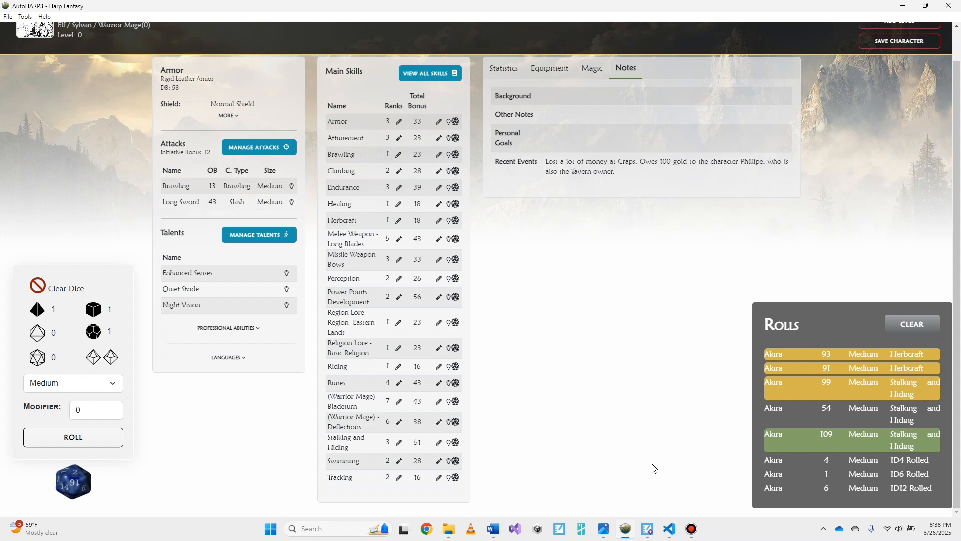
Step: Check the available difficulty options, keep Medium, and make a percentile roll, expanding its details in the roll log
click(83, 385)
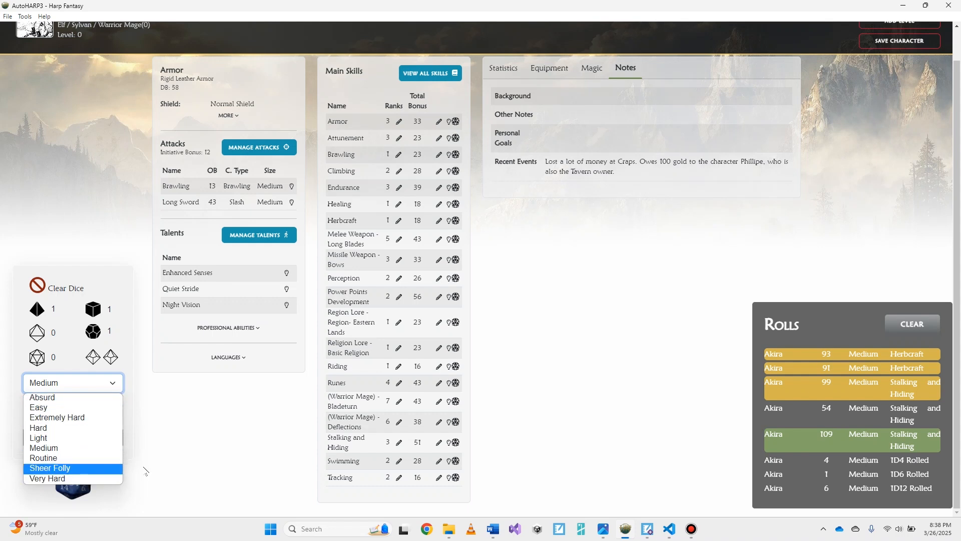
click(161, 456)
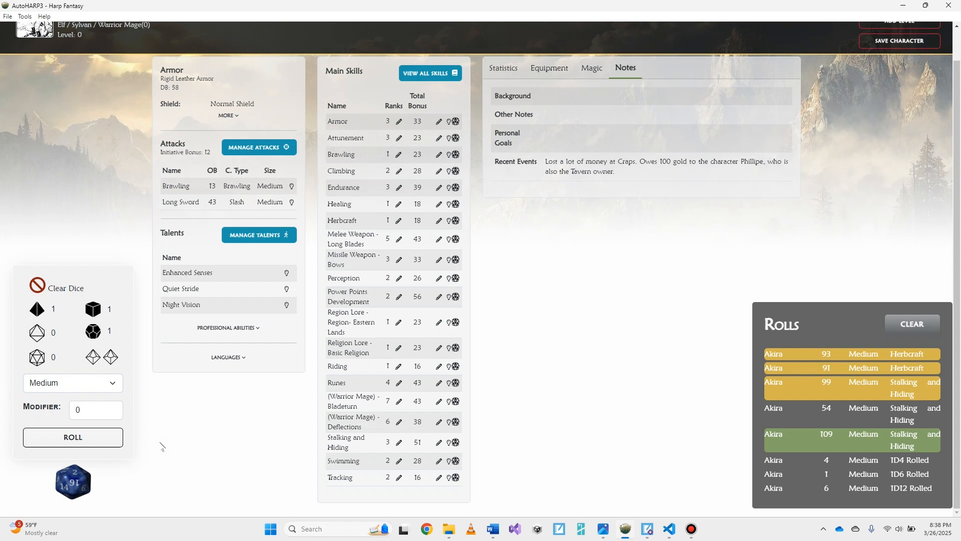
click(111, 359)
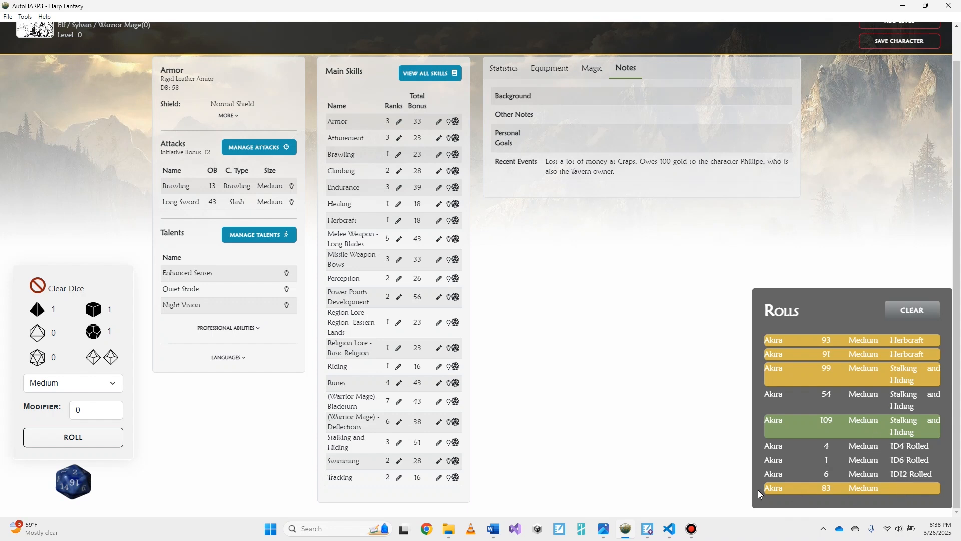
drag(767, 489, 772, 490)
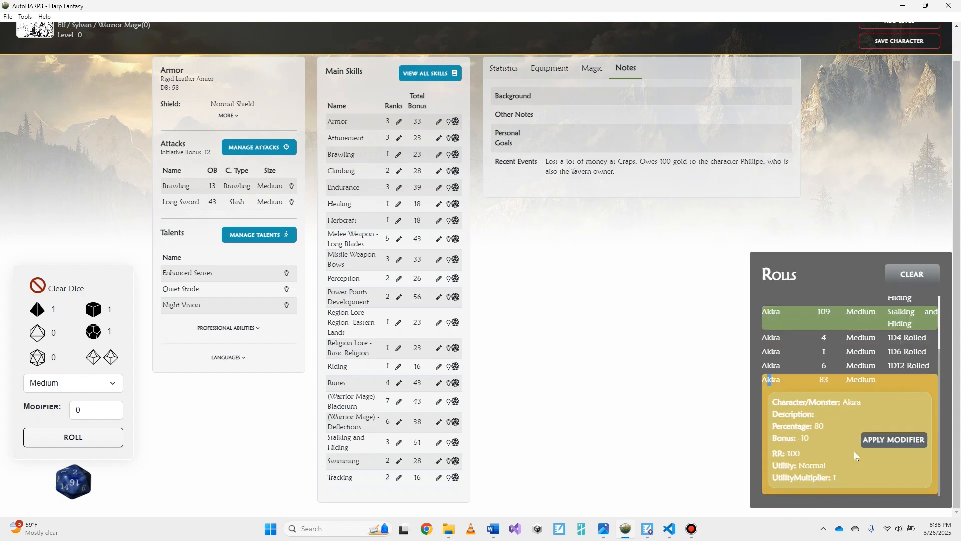
Step: Reset the selected dice in the dice roller and empty the roll log
click(59, 291)
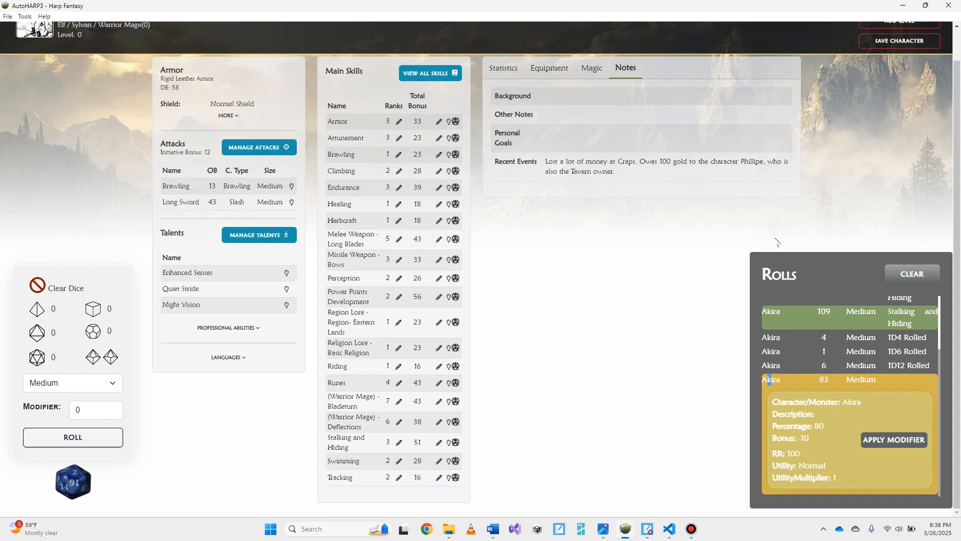
click(924, 278)
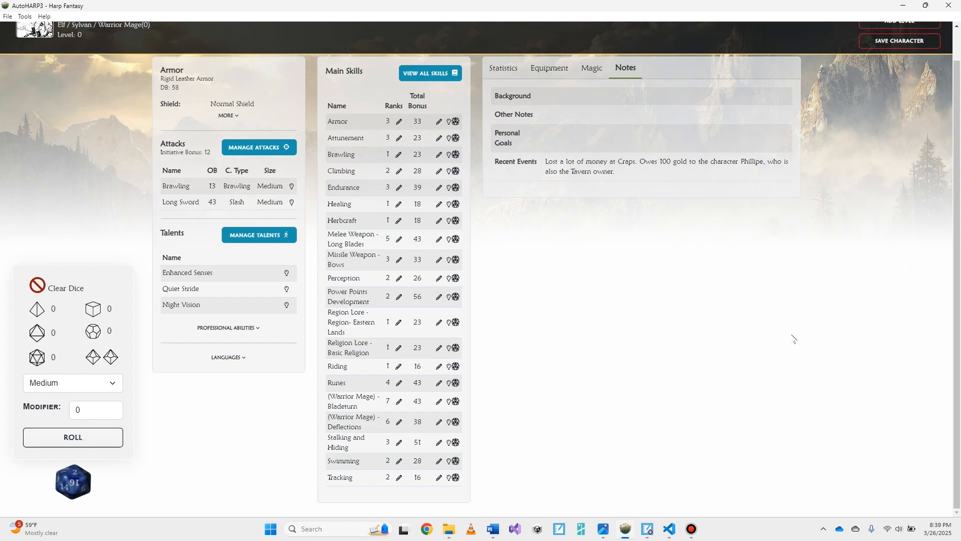
scroll(839, 359, up, 1)
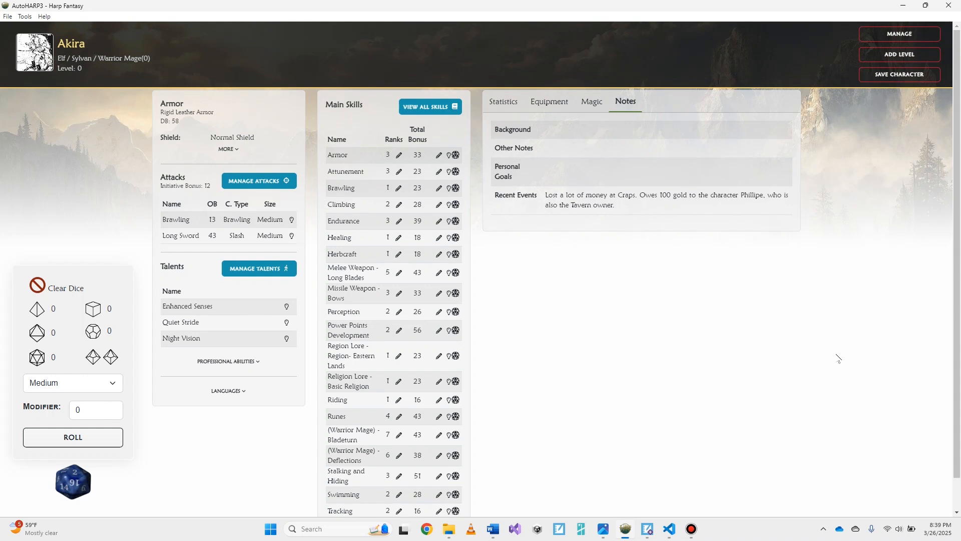